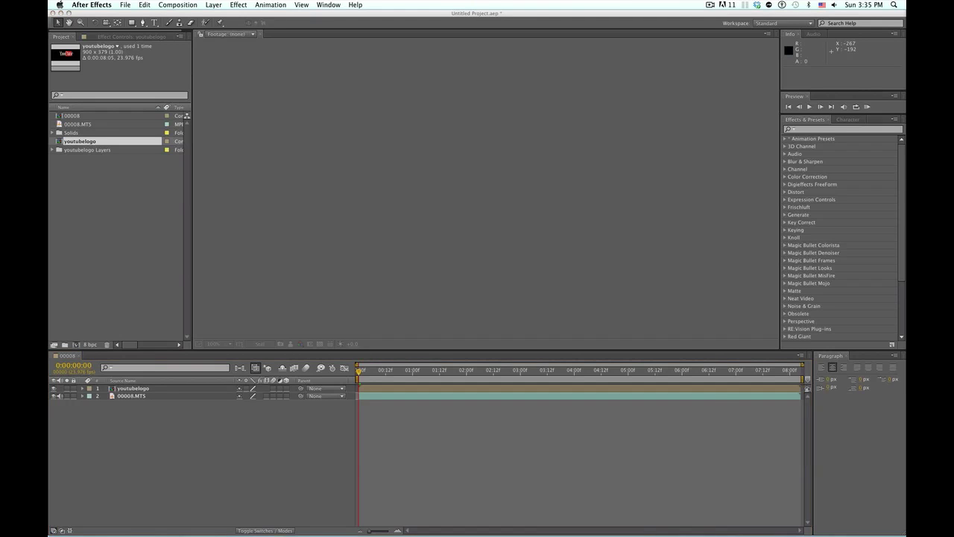
# Open composition 00008, enlarge the viewer by lowering the Timeline divider, and focus its layer list.
pyautogui.press('\\')
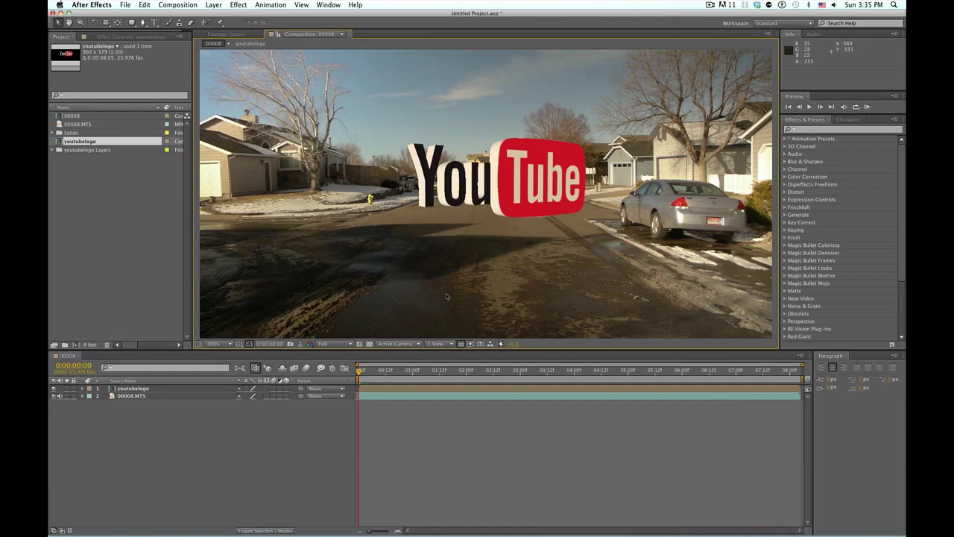
pyautogui.moveTo(432, 347); pyautogui.dragTo(435, 400)
pyautogui.click(202, 482)
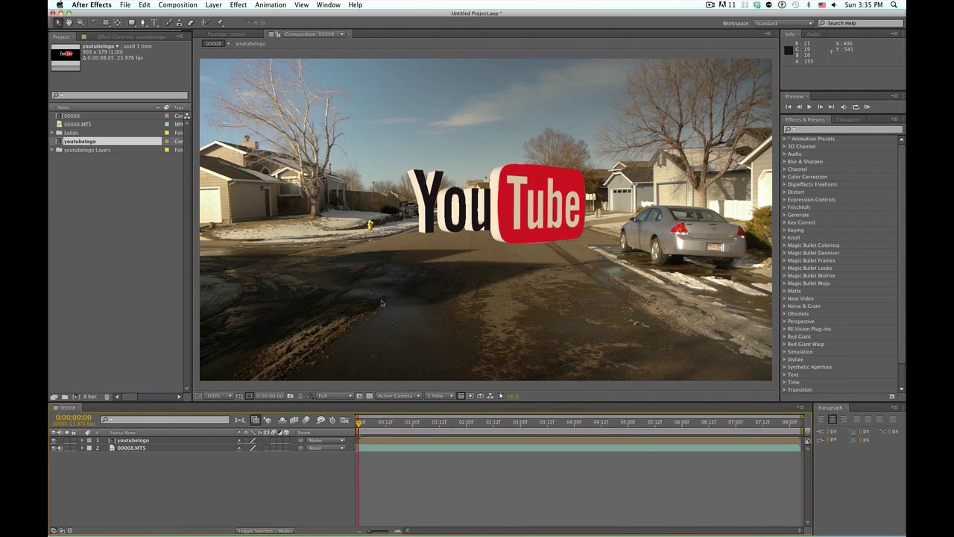
pyautogui.click(210, 466)
# Open the youtubelogo precomp and toggle the Quality switches on Layers 1 and 3.
pyautogui.doubleClick(138, 441)
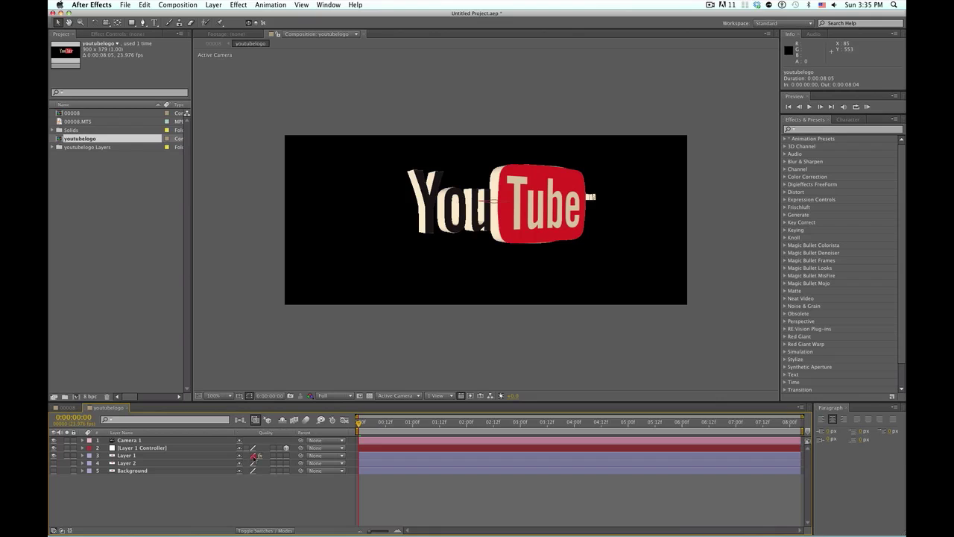
pyautogui.click(254, 456)
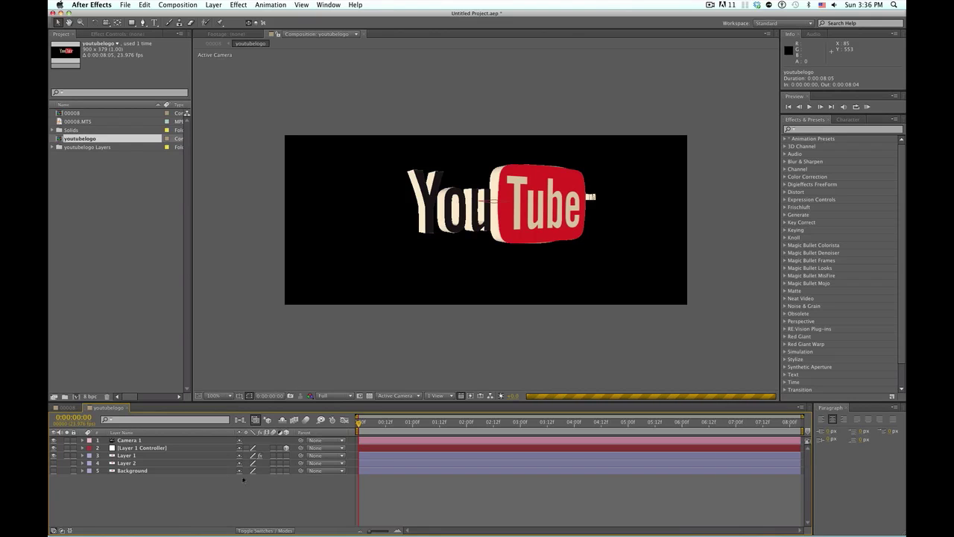
pyautogui.click(254, 456)
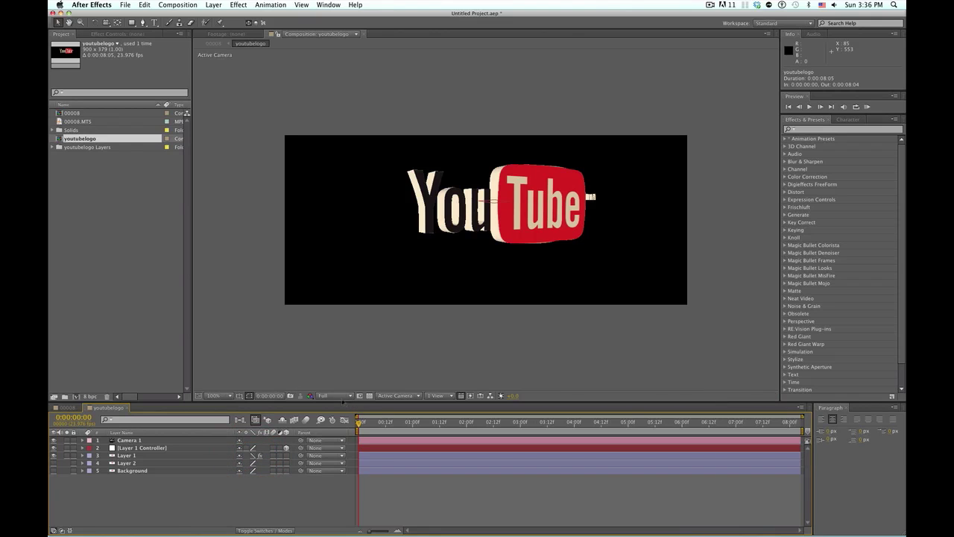
pyautogui.click(341, 398)
# Set the preview resolution to Quarter and choose the Orbit Camera tool.
pyautogui.click(337, 396)
pyautogui.click(336, 439)
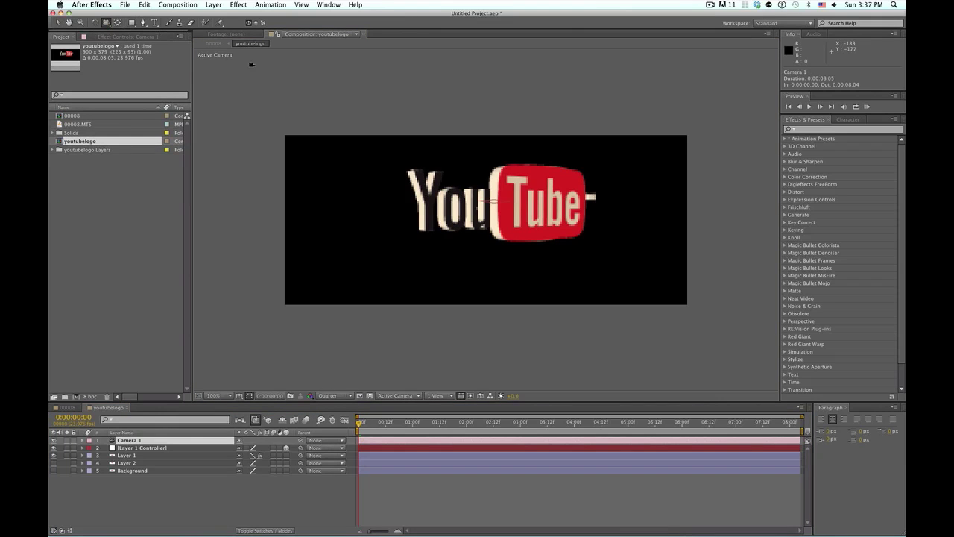
pyautogui.click(107, 22)
# Orbit Camera 1 around the logo, then swing it back to face the logo.
pyautogui.moveTo(343, 185); pyautogui.dragTo(505, 256)
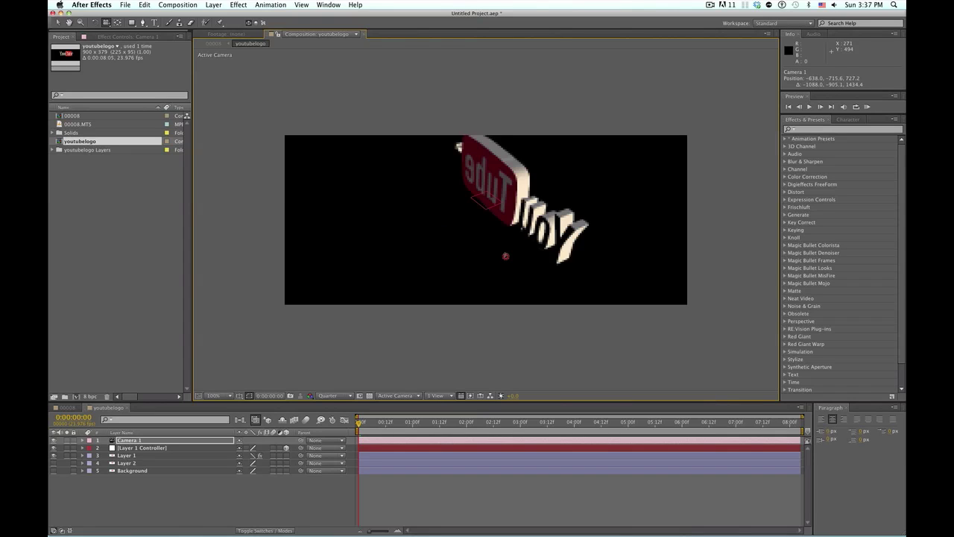
pyautogui.click(505, 256)
pyautogui.moveTo(507, 260); pyautogui.dragTo(458, 228)
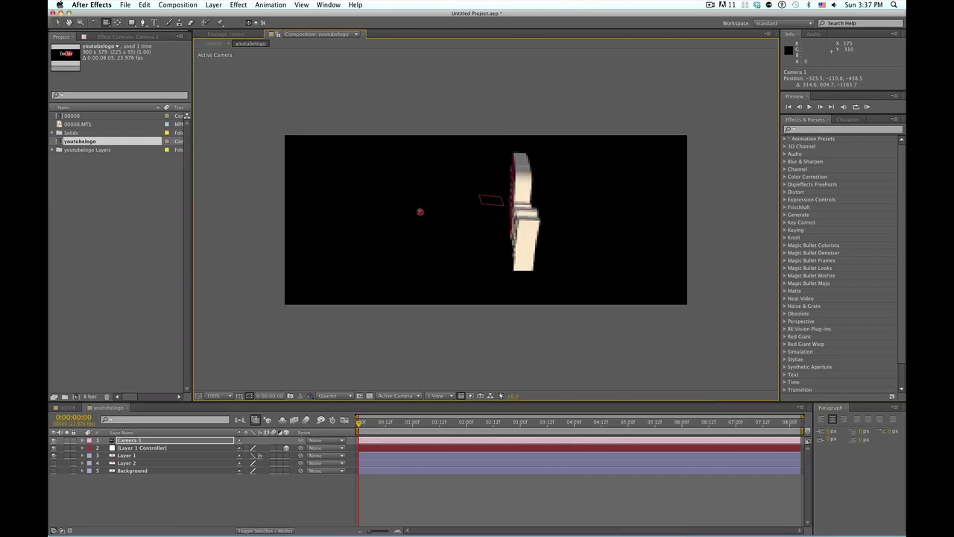
pyautogui.moveTo(458, 228); pyautogui.dragTo(339, 181)
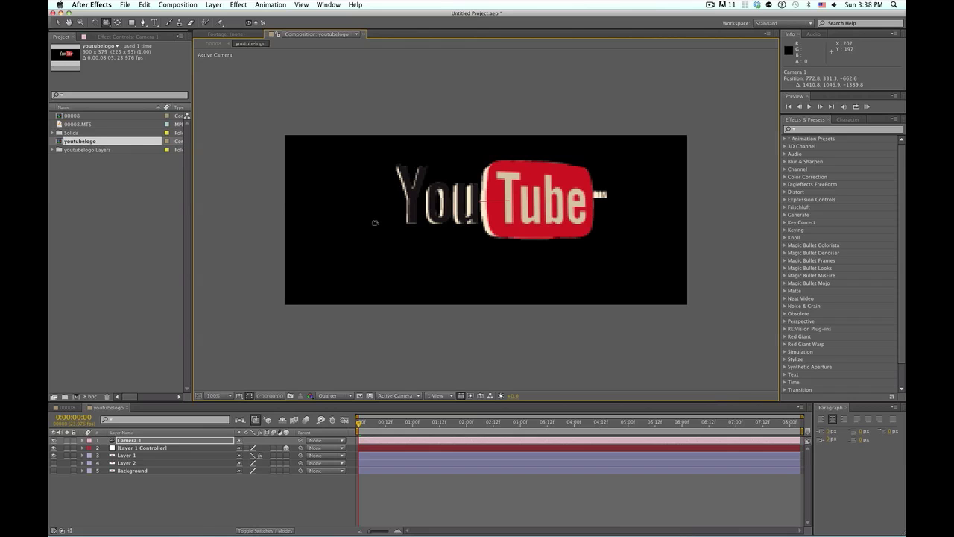
# Undo the camera orbits and Quarter resolution, and switch Layer 1's Quality back.
pyautogui.press('super+z')
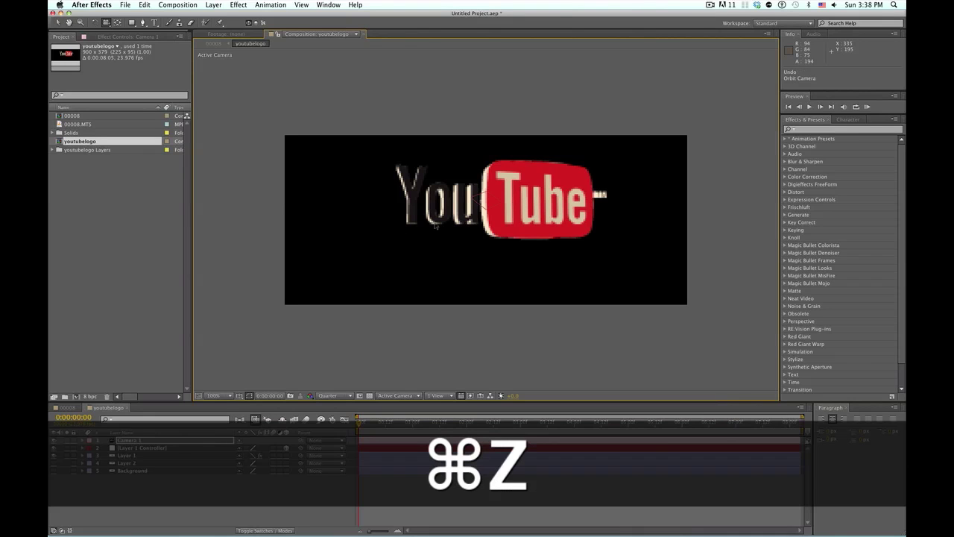
pyautogui.press('super+z')
pyautogui.press('super+z')
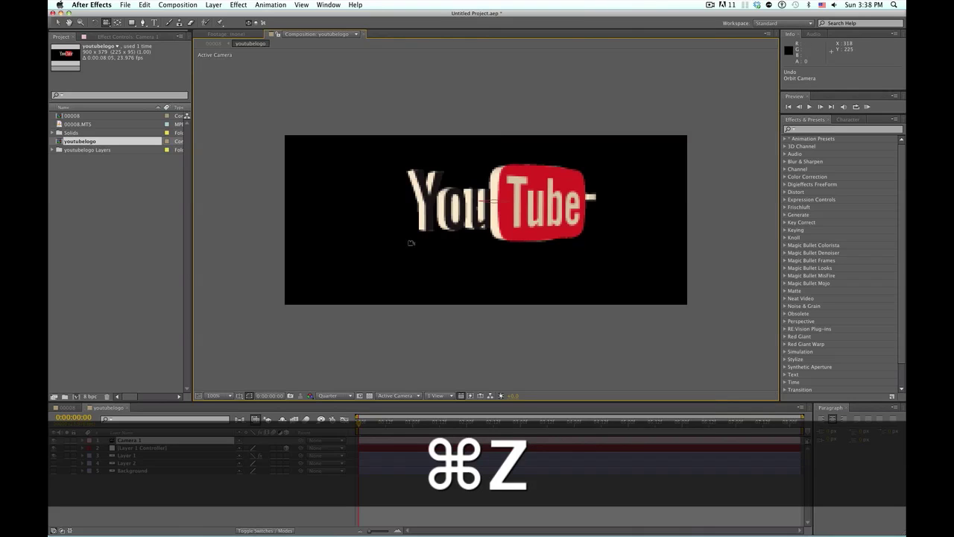
pyautogui.press('super+z')
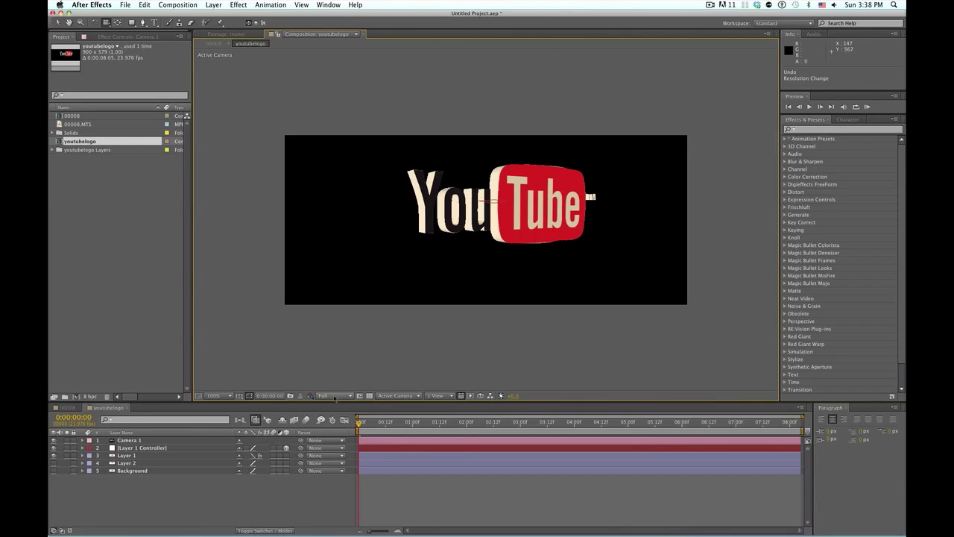
pyautogui.click(252, 455)
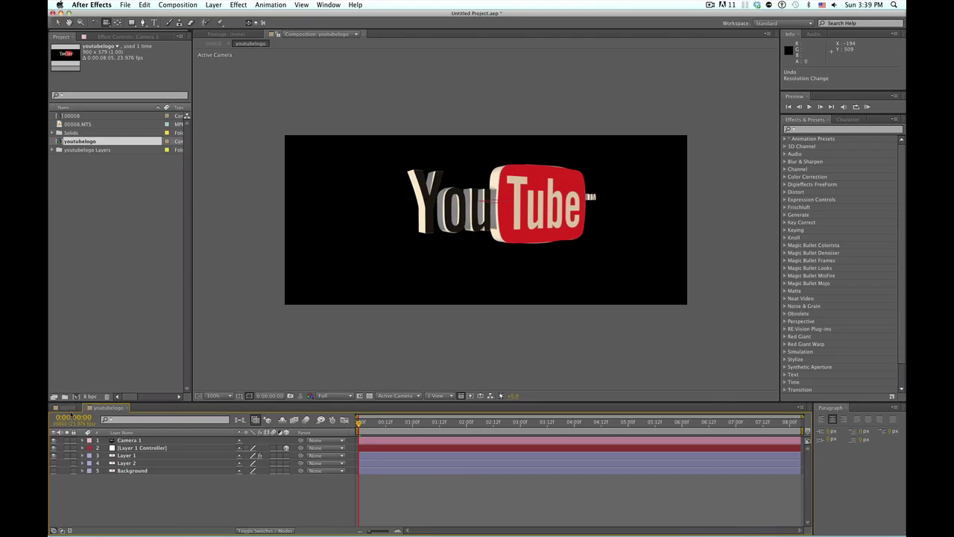
# In comp 00008, hide the logo and start Track Motion on 00008.MTS with Rotation enabled.
pyautogui.click(67, 407)
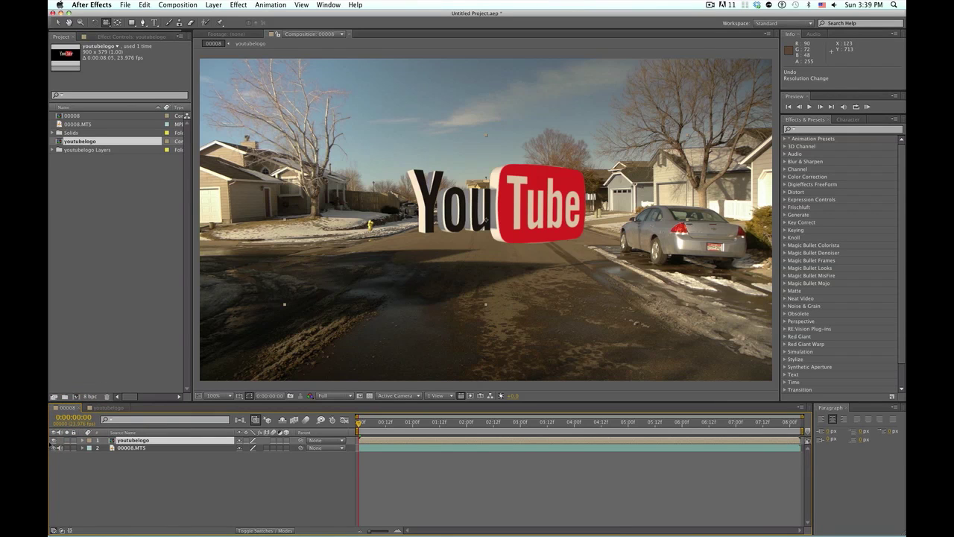
pyautogui.click(52, 440)
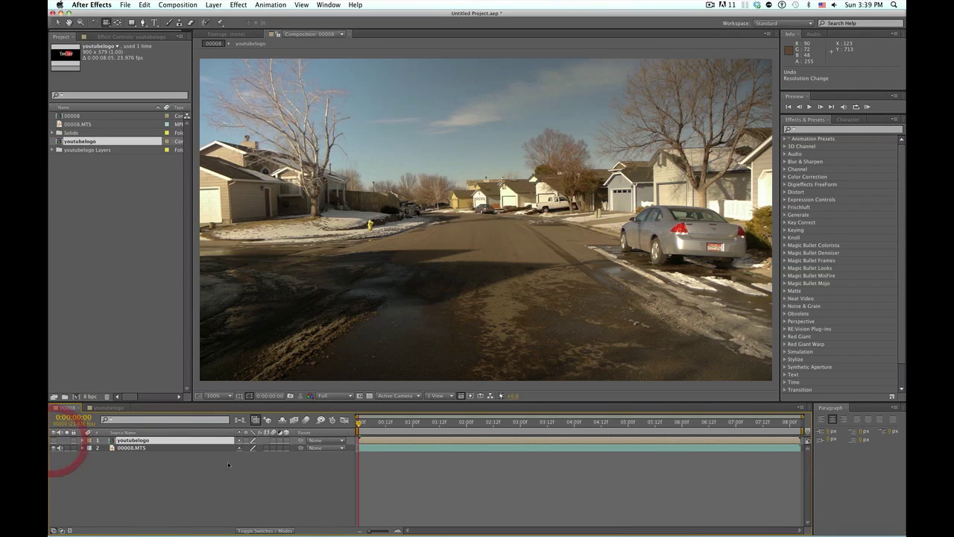
pyautogui.rightClick(129, 450)
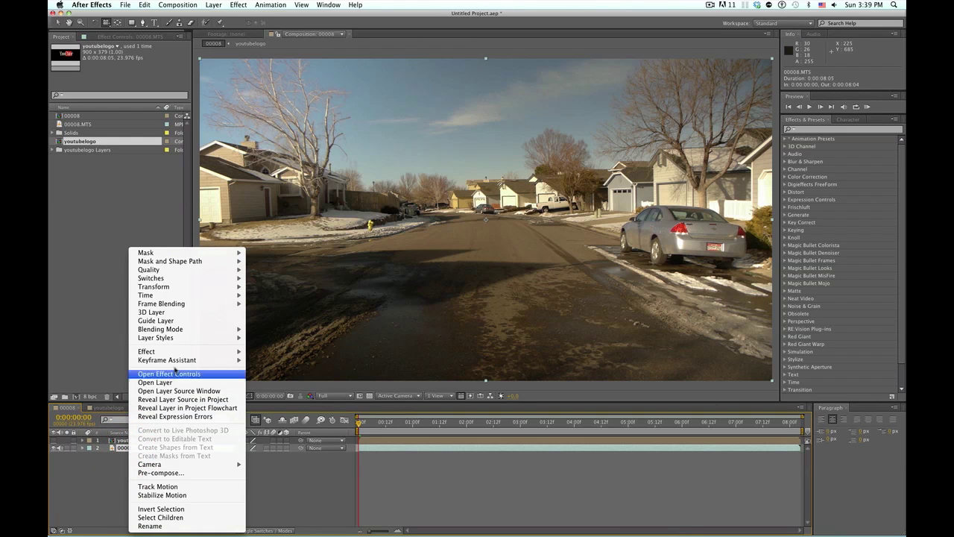
pyautogui.click(179, 487)
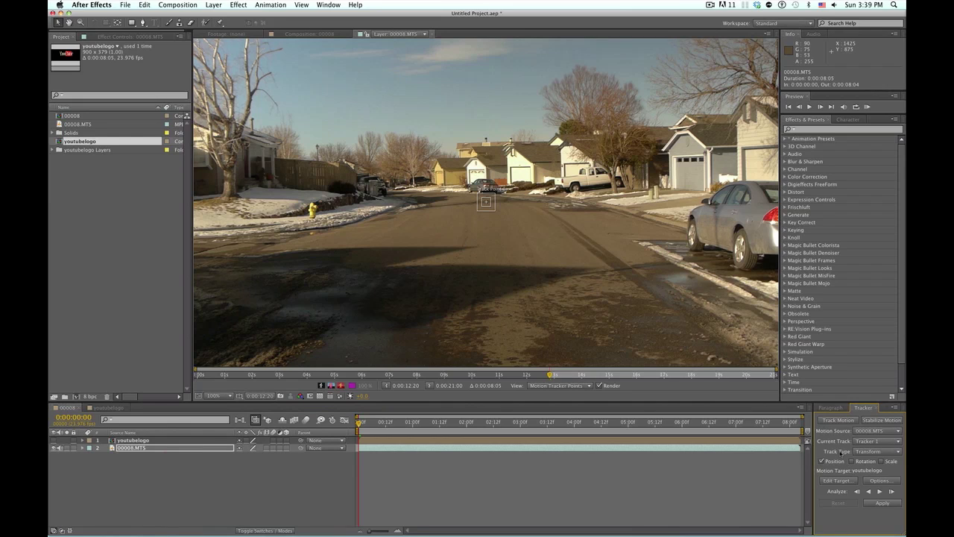
pyautogui.click(852, 461)
# Enlarge Track Point 1's search area and place Track Point 2 on the roadside pole.
pyautogui.moveTo(488, 202); pyautogui.dragTo(504, 153)
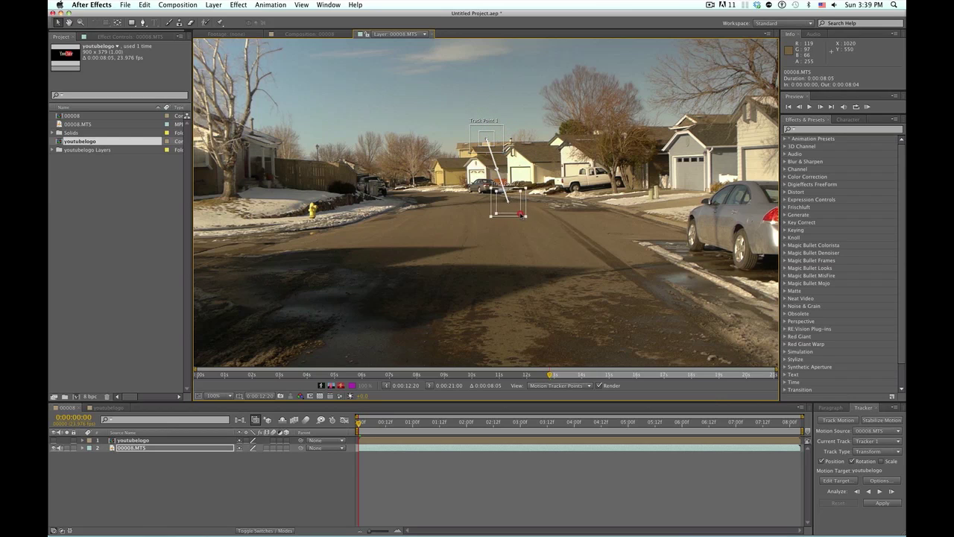
pyautogui.click(517, 211)
pyautogui.moveTo(517, 211); pyautogui.dragTo(324, 154)
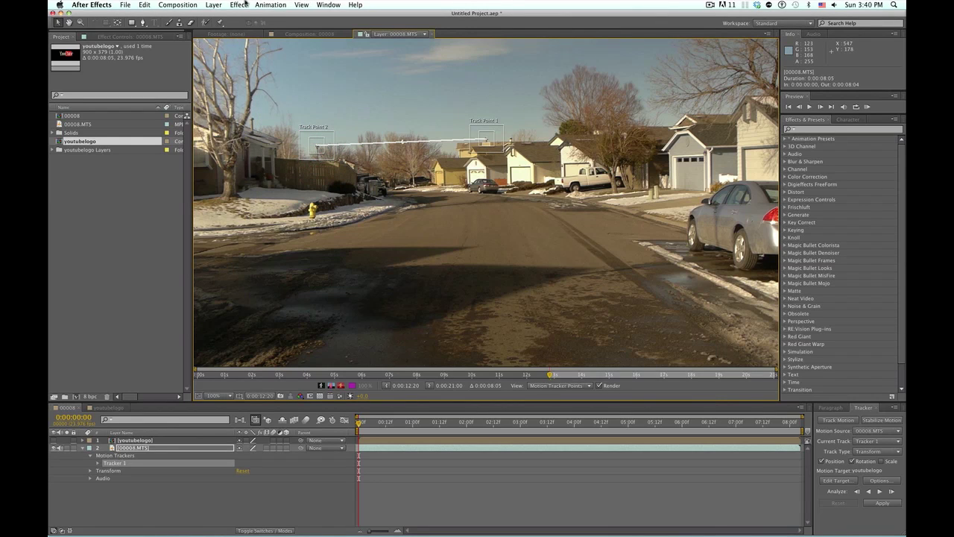
pyautogui.click(220, 5)
# Add a Null Object renamed 'Tracking Data', then Analyze Forward Tracker 1's two points.
pyautogui.moveTo(234, 15)
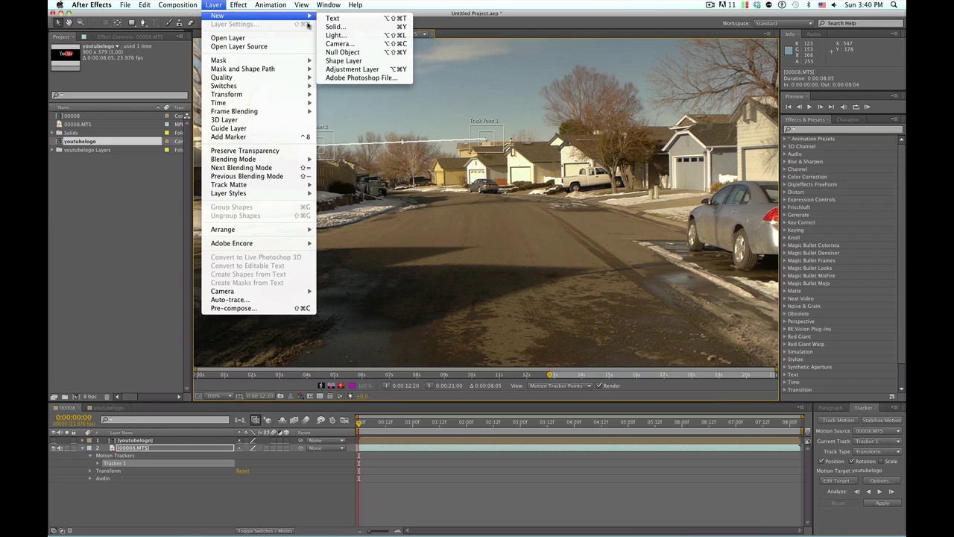
pyautogui.click(342, 52)
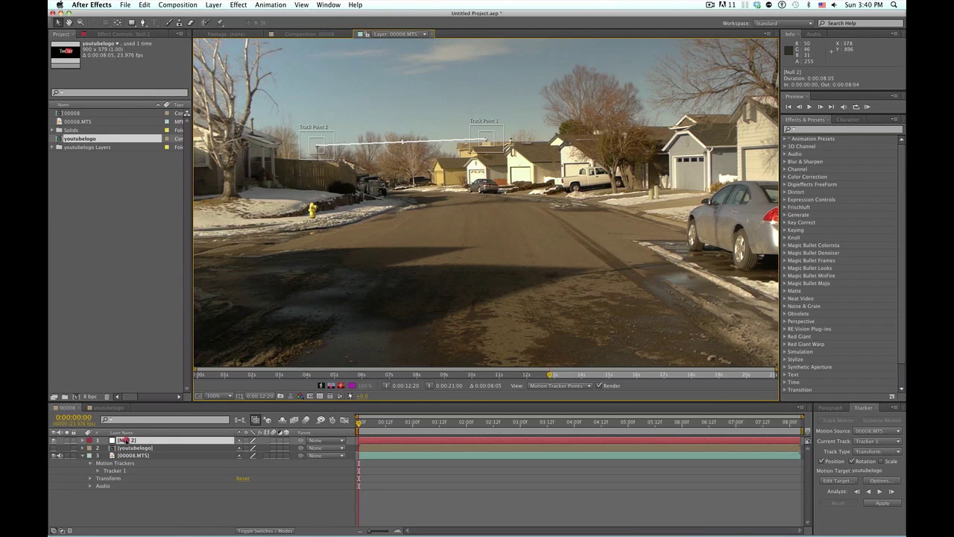
pyautogui.click(138, 451)
pyautogui.press('Return')
pyautogui.write('Trackin')
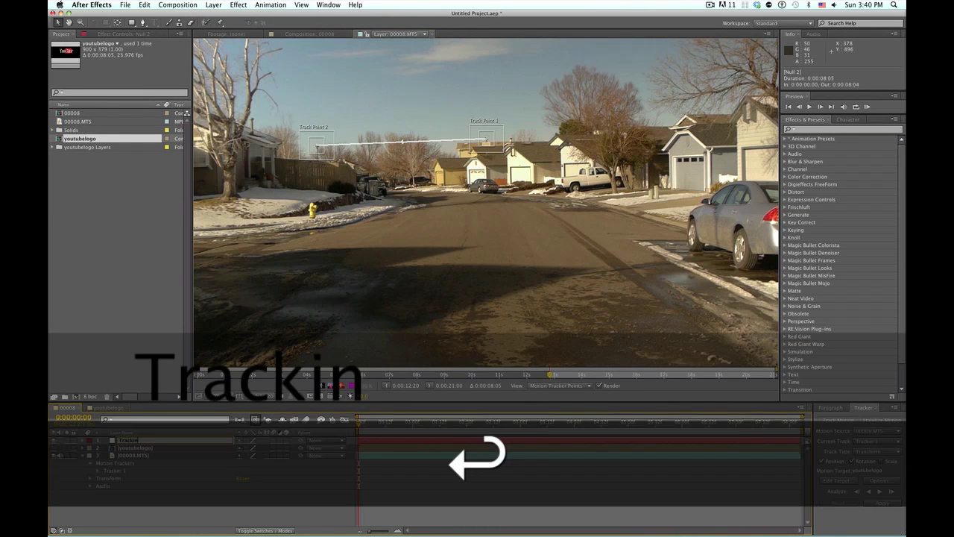
pyautogui.write('g Ddata')
pyautogui.press('Return')
pyautogui.click(82, 453)
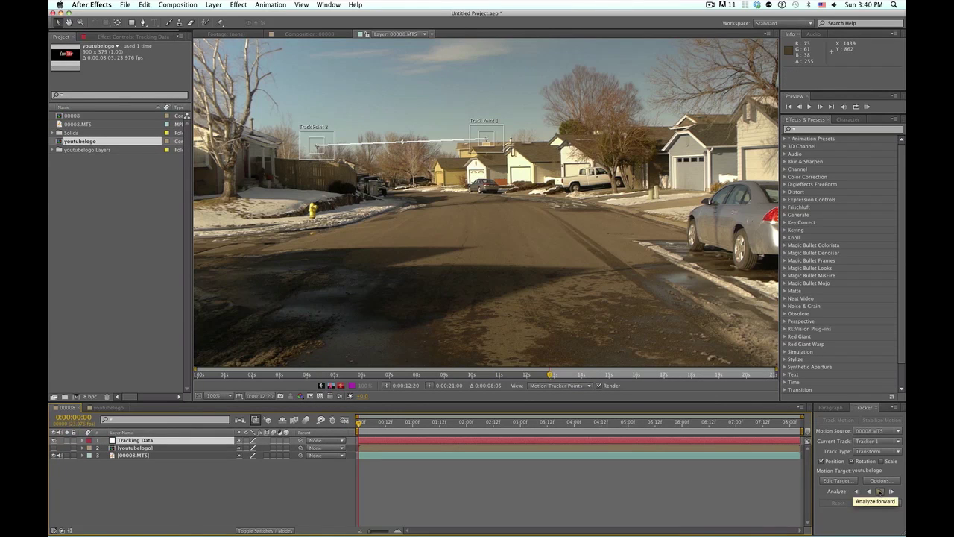
pyautogui.click(880, 491)
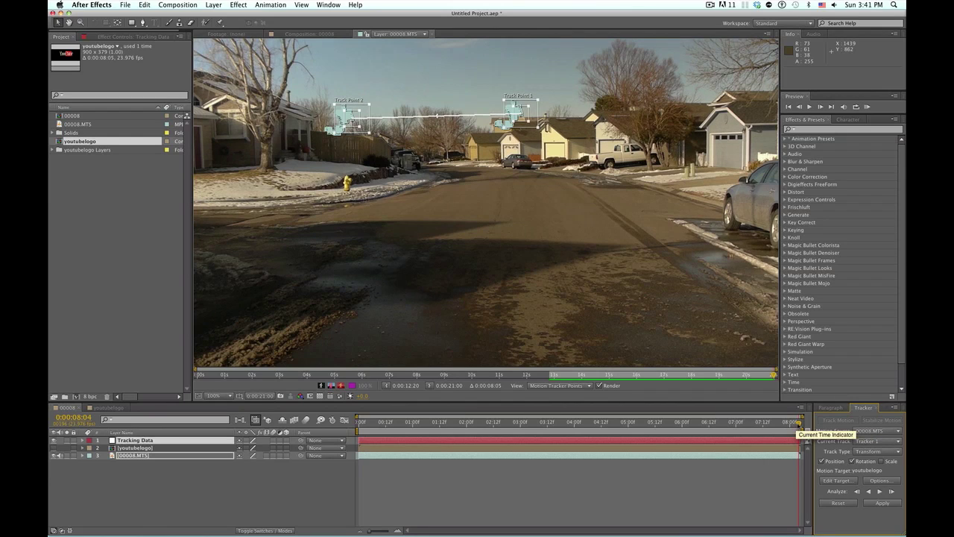
# Set Tracking Data as the motion target and apply Tracker 1's data to it.
pyautogui.moveTo(795, 422); pyautogui.dragTo(666, 402)
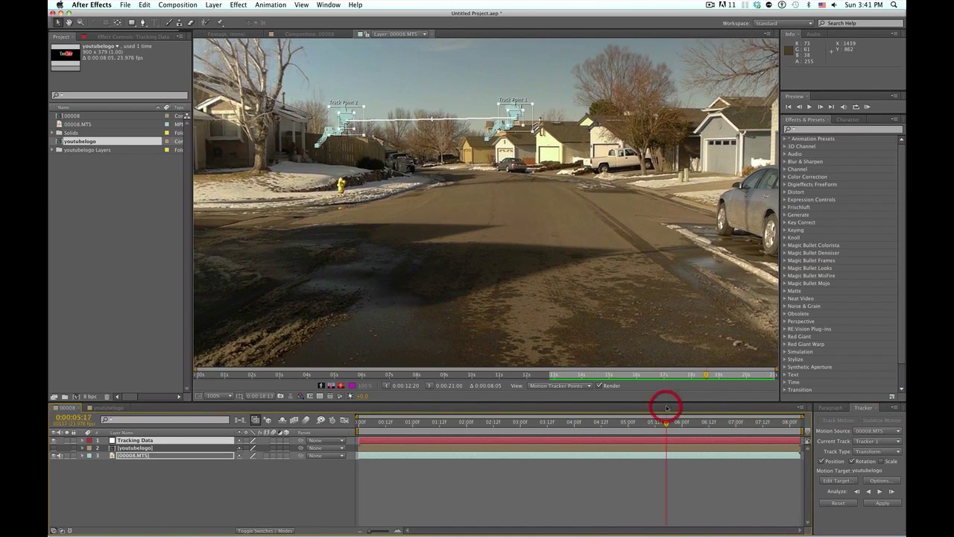
pyautogui.click(835, 481)
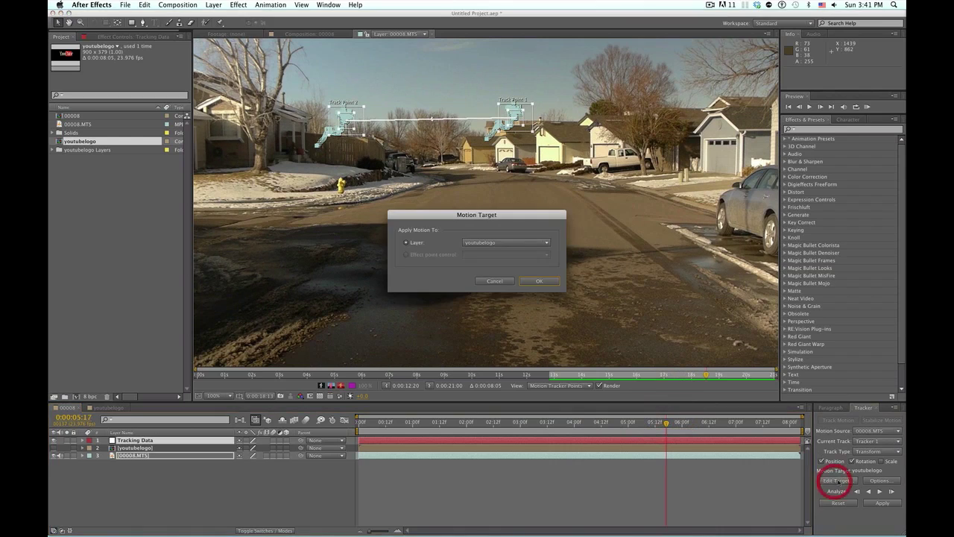
pyautogui.click(481, 250)
pyautogui.click(538, 281)
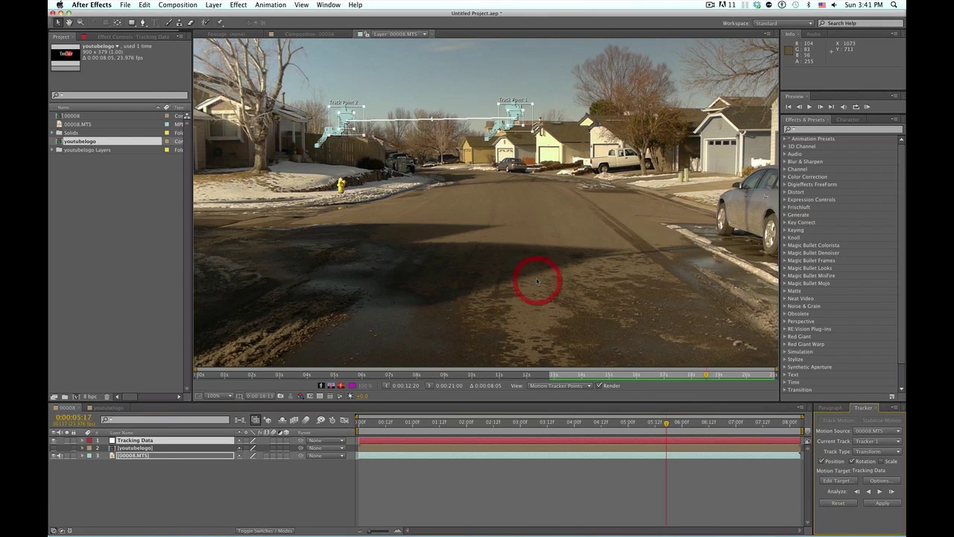
pyautogui.click(881, 503)
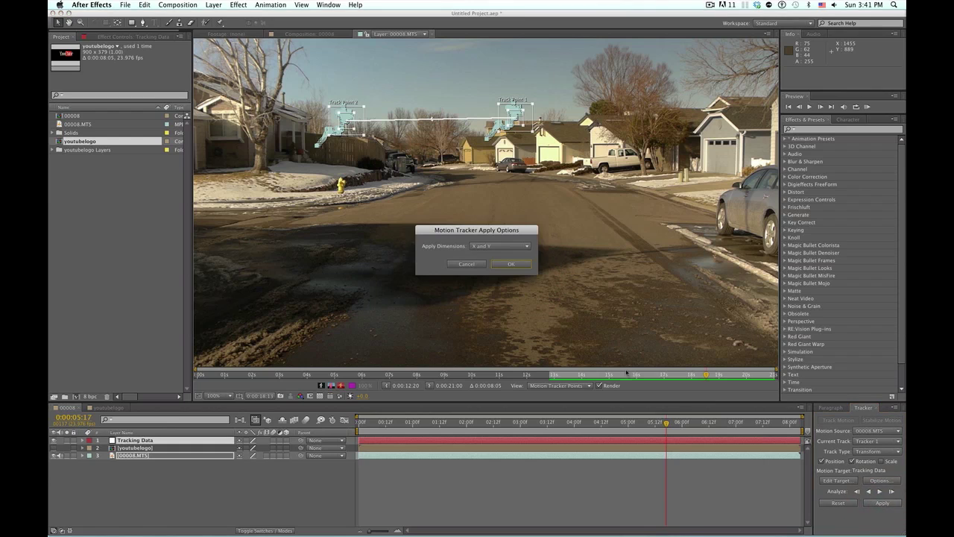
pyautogui.click(512, 264)
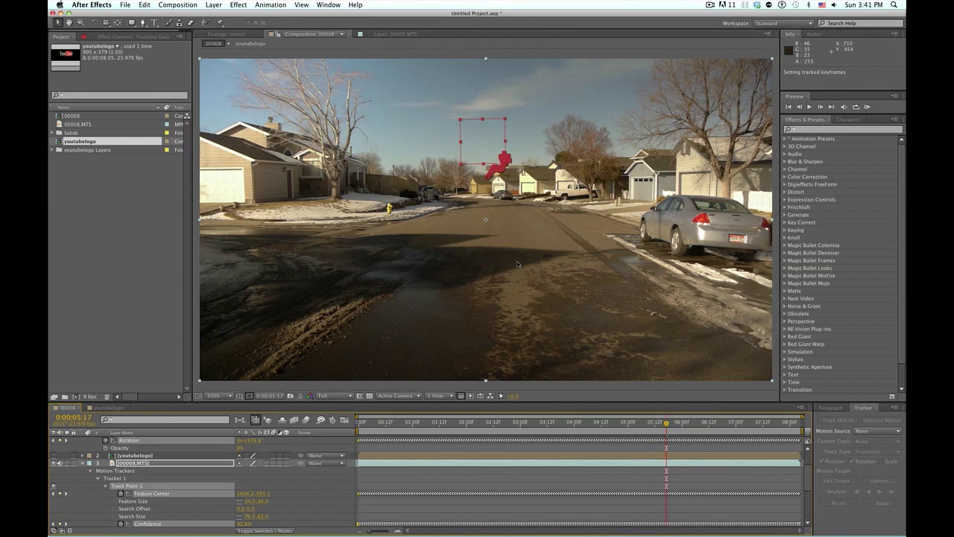
# Collapse all layer properties, RAM-preview the tracked clip and stop at frame 3:09.
pyautogui.press('super+a')
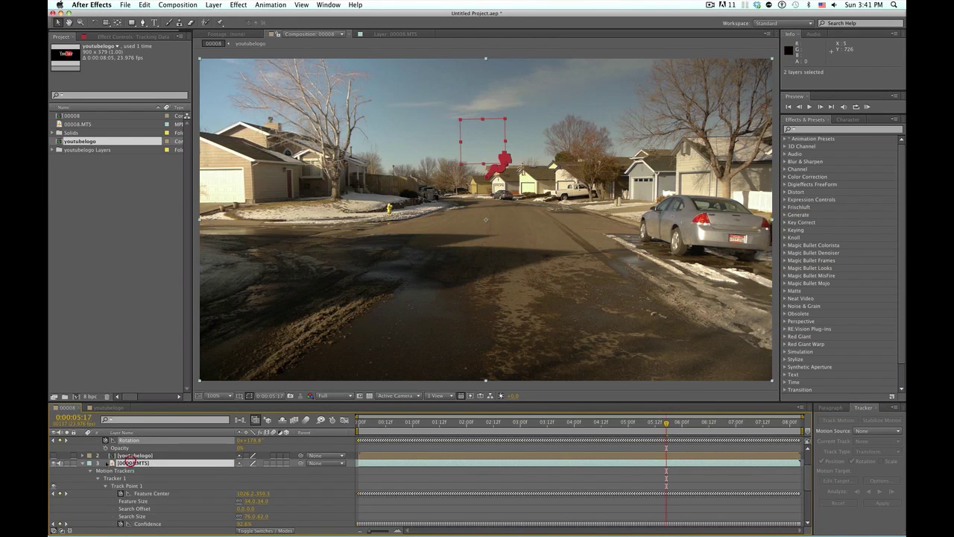
pyautogui.click(146, 481)
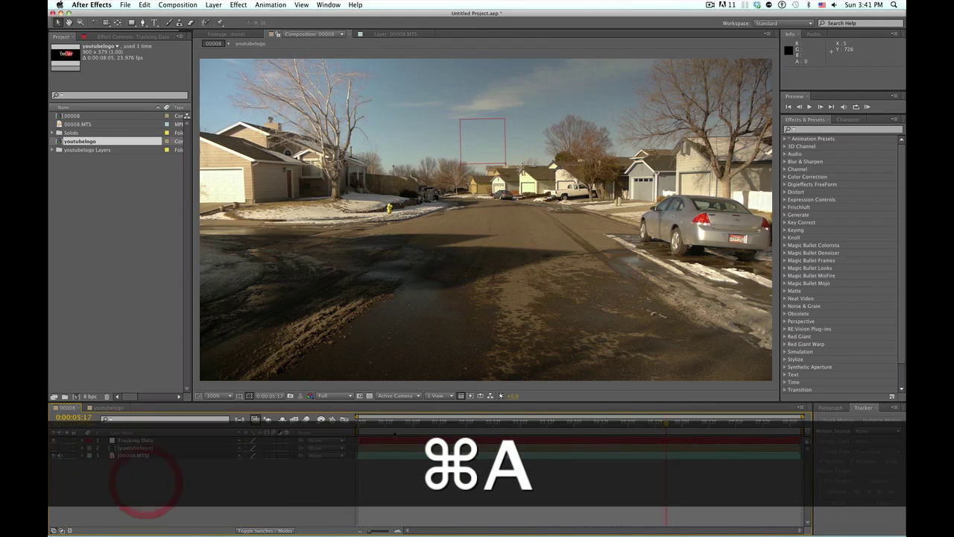
pyautogui.press('u')
pyautogui.press('KP_0')
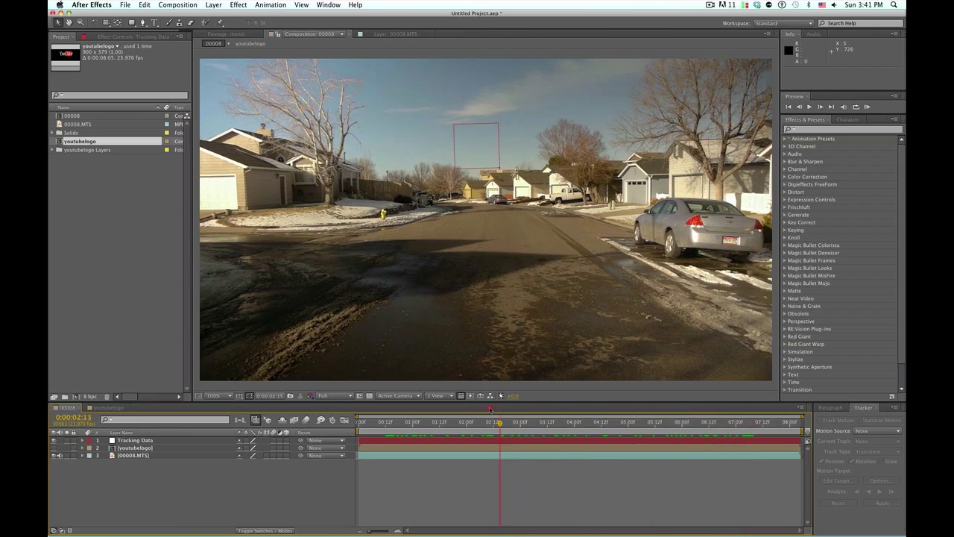
pyautogui.click(540, 421)
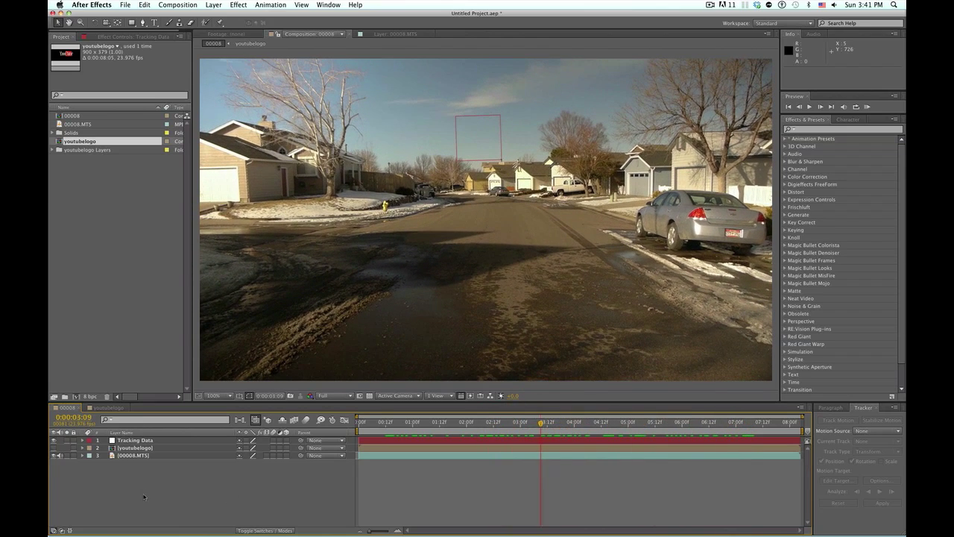
pyautogui.click(143, 493)
# Make the youtubelogo layer visible and apply Time > Freeze Frame to it.
pyautogui.click(132, 448)
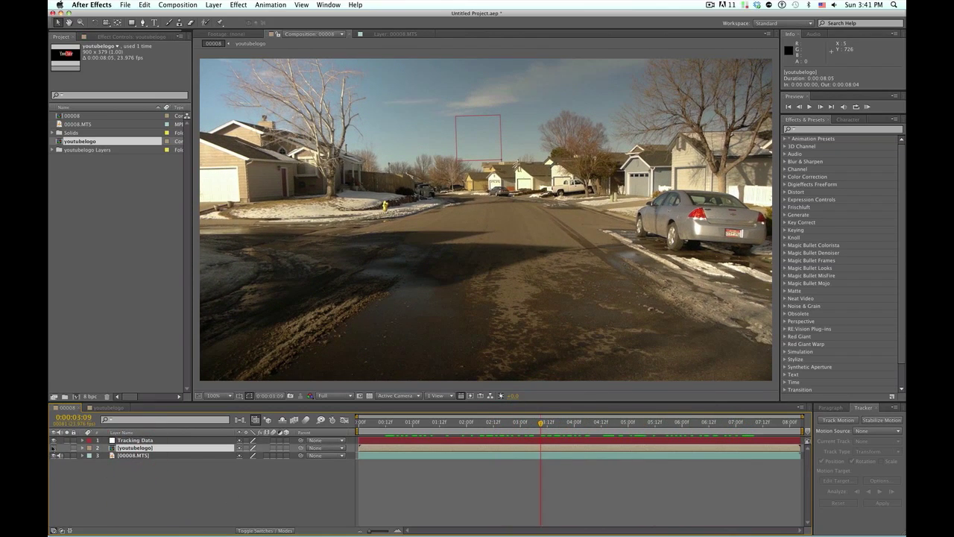
pyautogui.click(53, 447)
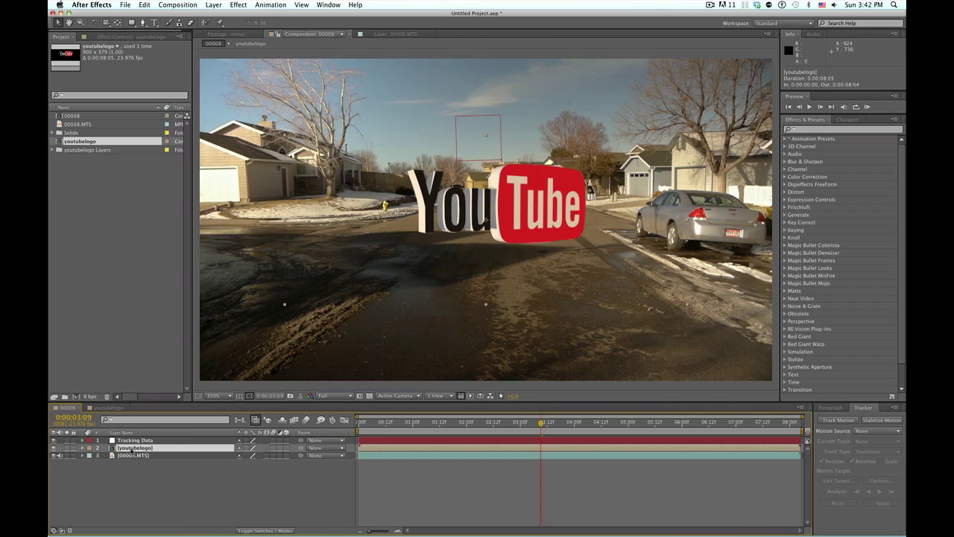
pyautogui.rightClick(129, 449)
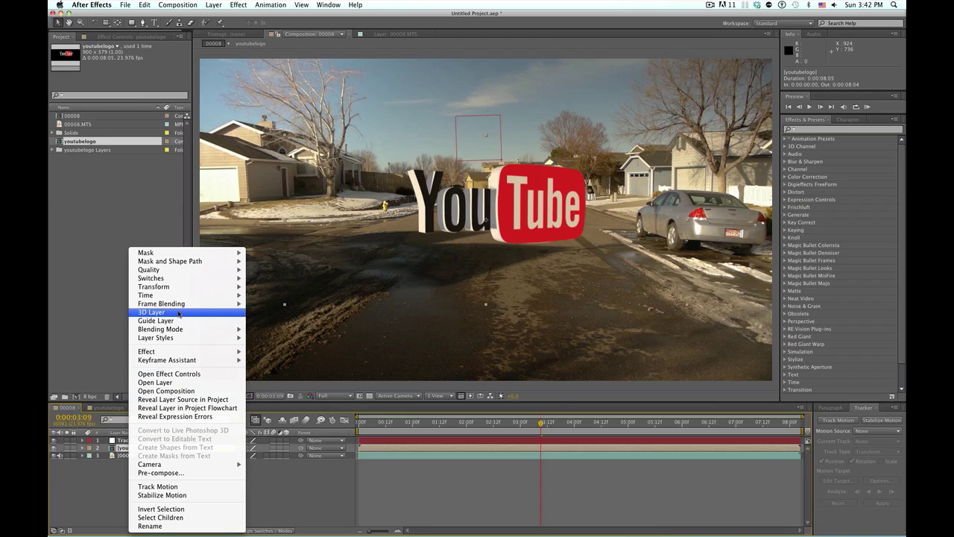
pyautogui.moveTo(181, 296)
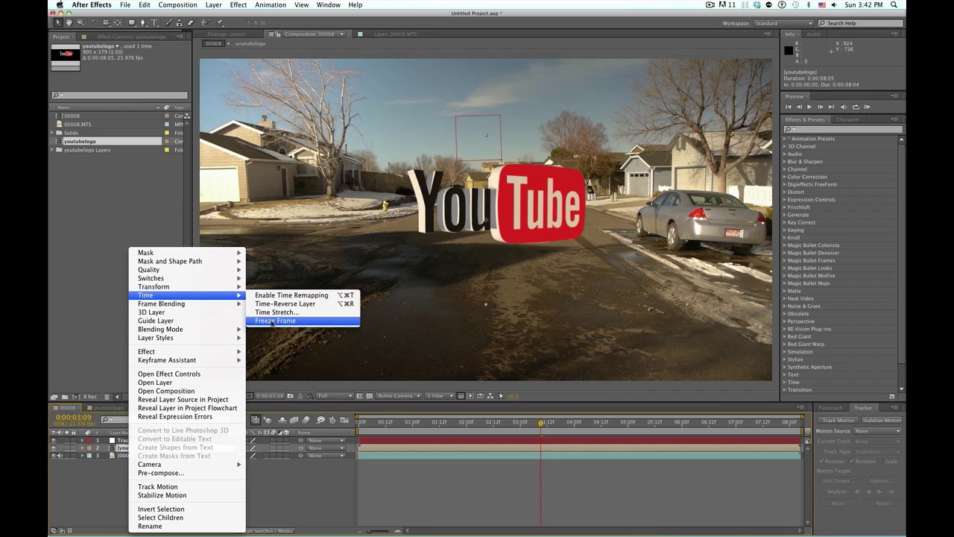
pyautogui.click(272, 322)
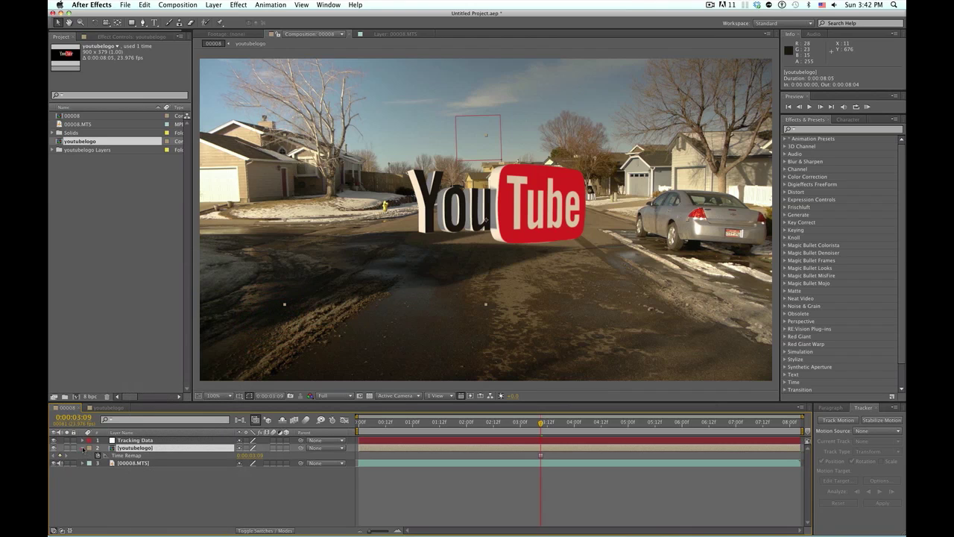
pyautogui.click(83, 447)
# At frame 3:02, parent youtubelogo to Tracking Data and nudge the logo slightly down.
pyautogui.moveTo(540, 423); pyautogui.dragTo(526, 407)
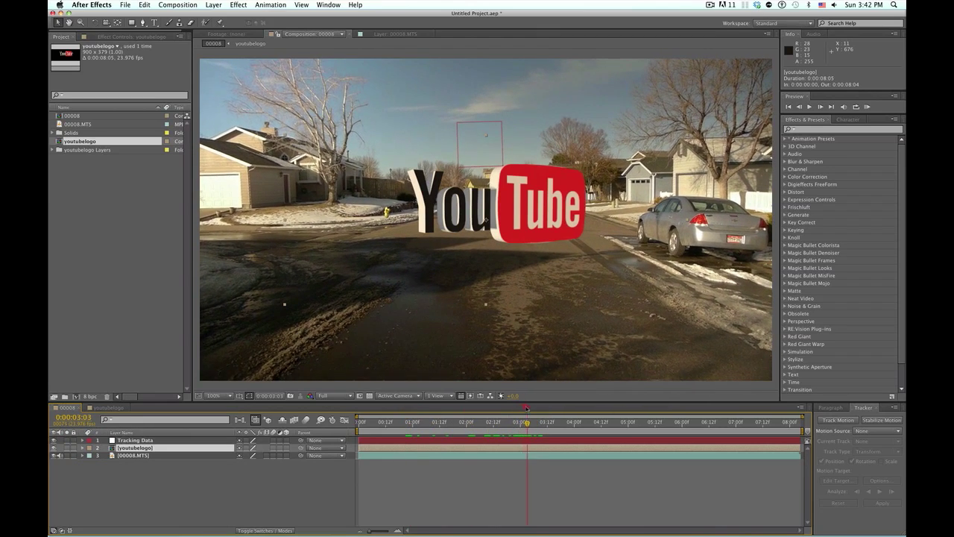
pyautogui.click(524, 407)
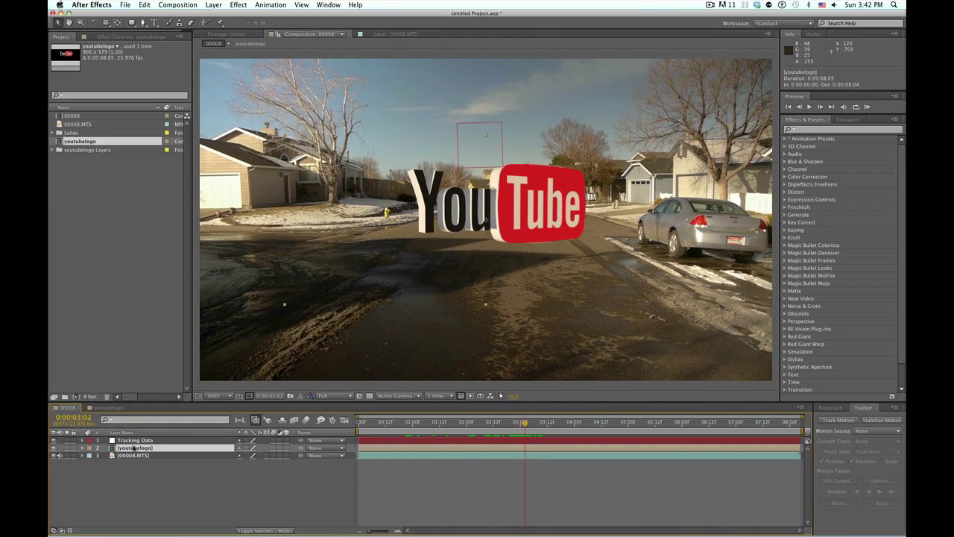
pyautogui.click(132, 448)
pyautogui.moveTo(288, 448); pyautogui.dragTo(144, 440)
pyautogui.moveTo(528, 206); pyautogui.dragTo(527, 208)
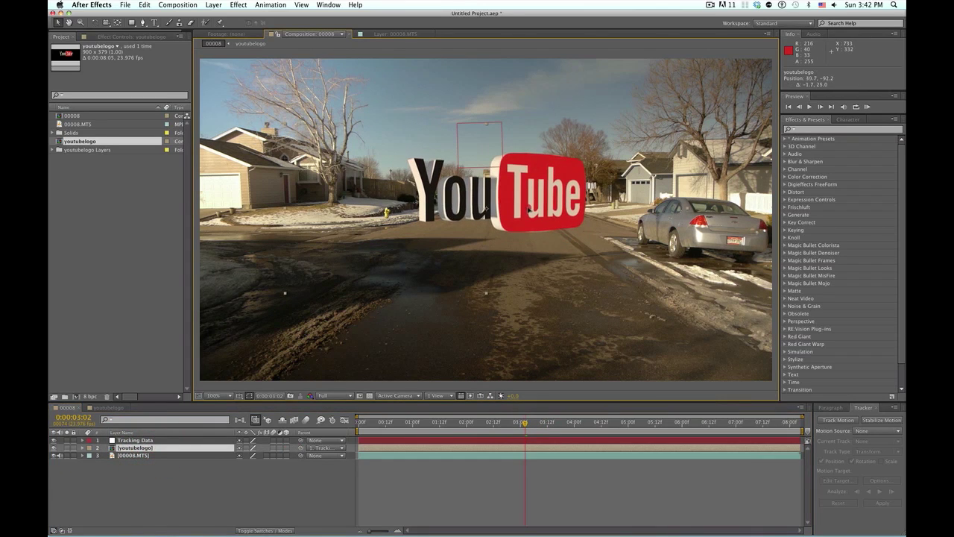
# Scale the logo to 118.9% and check it further into the shot.
pyautogui.press('s')
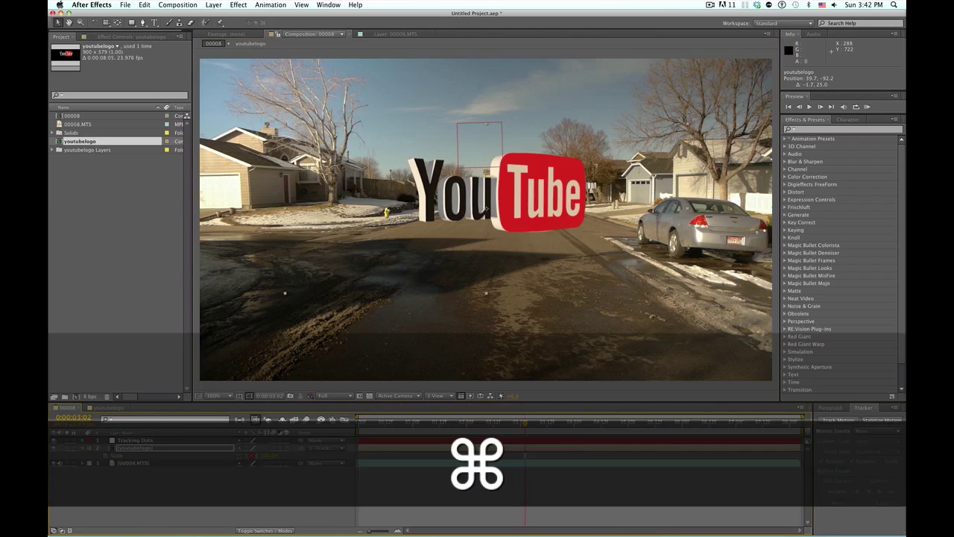
pyautogui.moveTo(252, 459); pyautogui.dragTo(319, 447)
pyautogui.moveTo(551, 424)
pyautogui.mouseDown()
pyautogui.moveTo(730, 423)
pyautogui.moveTo(410, 424)
pyautogui.moveTo(417, 407)
pyautogui.moveTo(507, 406)
pyautogui.moveTo(421, 404)
pyautogui.moveTo(656, 406)
pyautogui.moveTo(545, 409)
pyautogui.mouseUp()
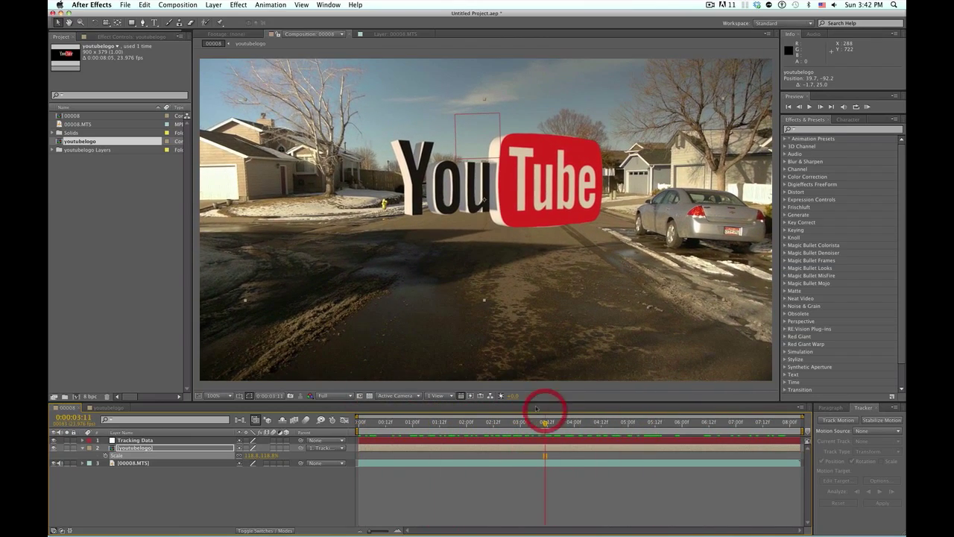
pyautogui.click(486, 513)
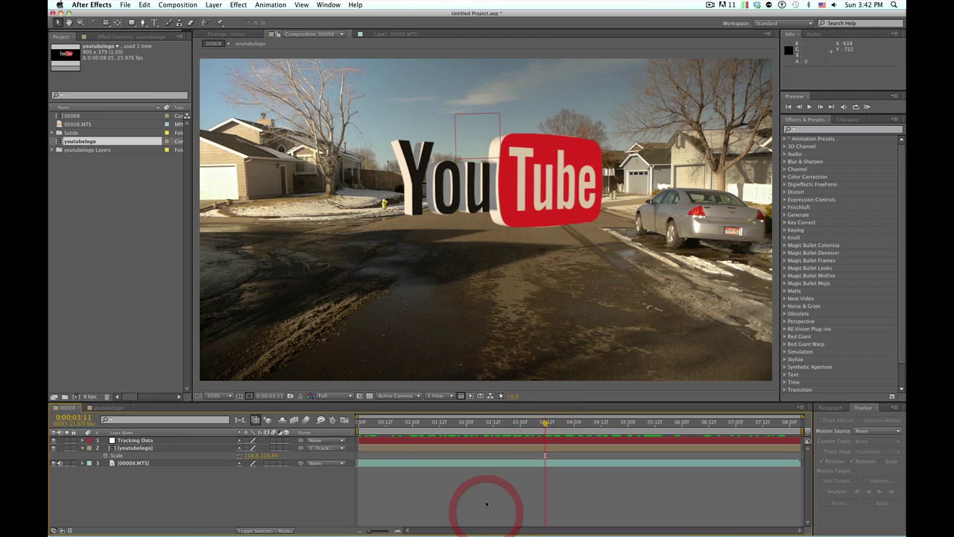
# Collapse the Scale property and hide the Tracking Data layer.
pyautogui.click(82, 447)
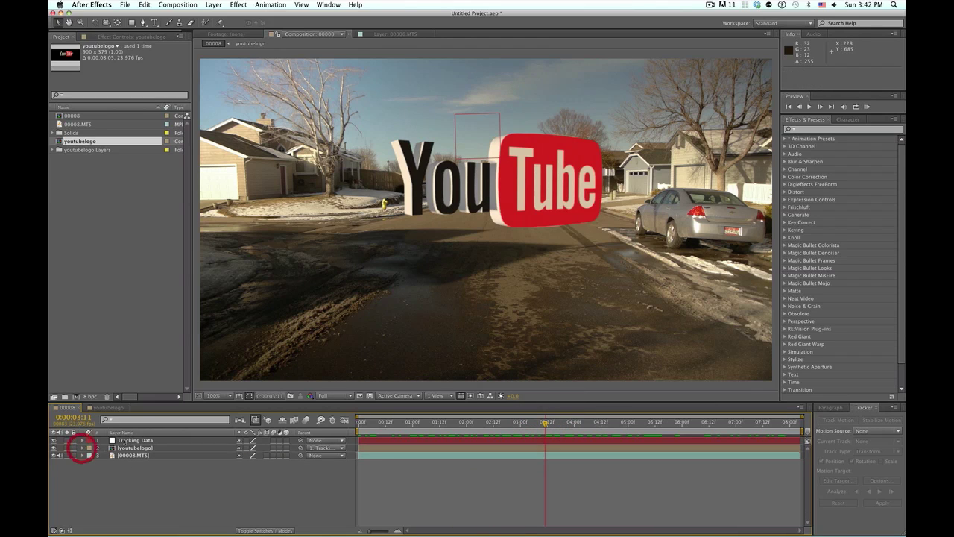
pyautogui.click(123, 439)
pyautogui.click(53, 440)
pyautogui.click(137, 486)
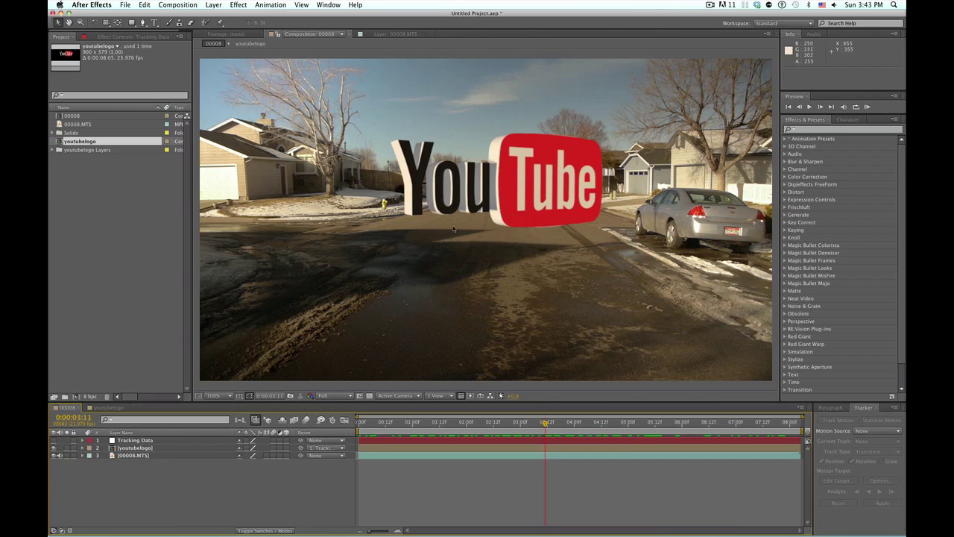
# Duplicate the logo layer, make the copy 3D, and move it below the original.
pyautogui.click(127, 448)
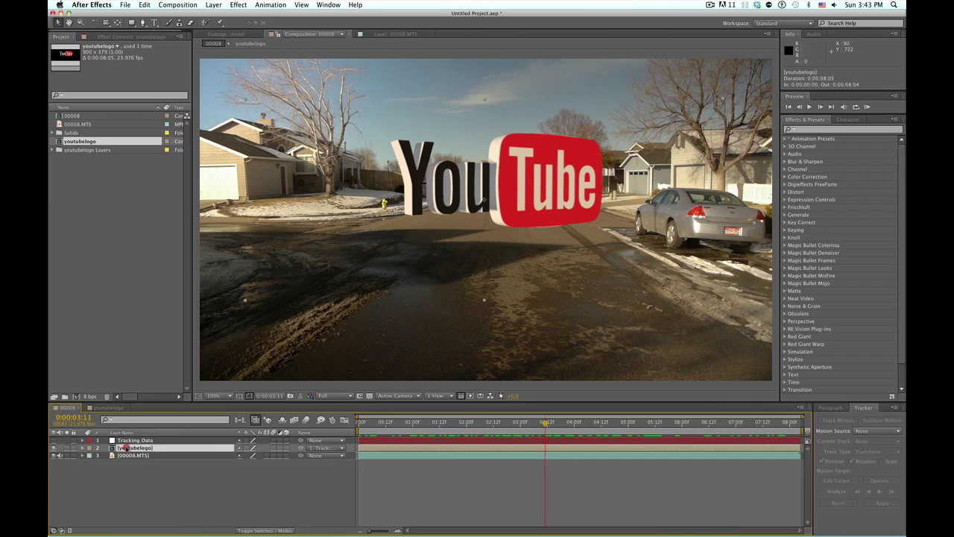
pyautogui.press('super+d')
pyautogui.click(128, 454)
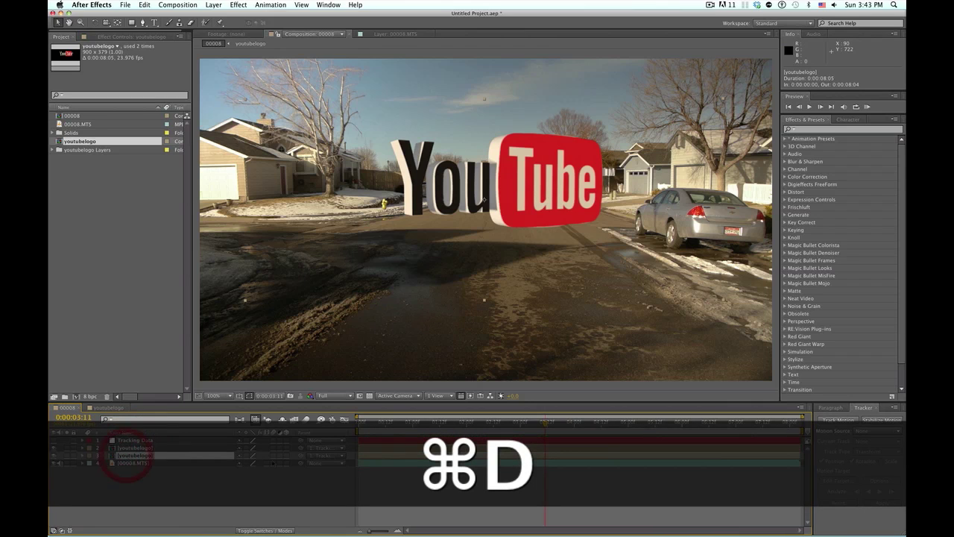
pyautogui.click(286, 455)
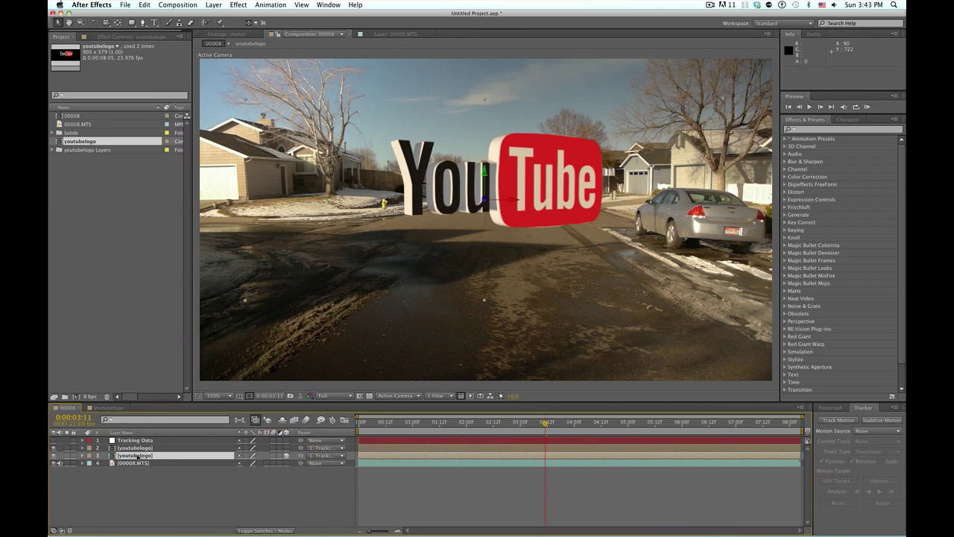
pyautogui.click(134, 455)
pyautogui.moveTo(249, 358); pyautogui.dragTo(248, 386)
# Rotate the copy about 83° on X and flip it about Z to lie flat.
pyautogui.press('r')
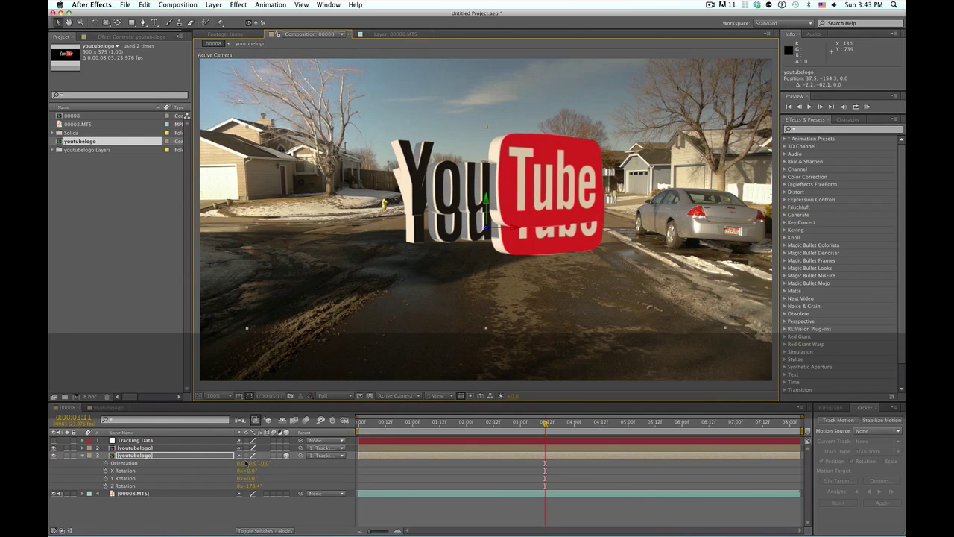
pyautogui.moveTo(249, 483); pyautogui.dragTo(279, 463)
pyautogui.press('super+z')
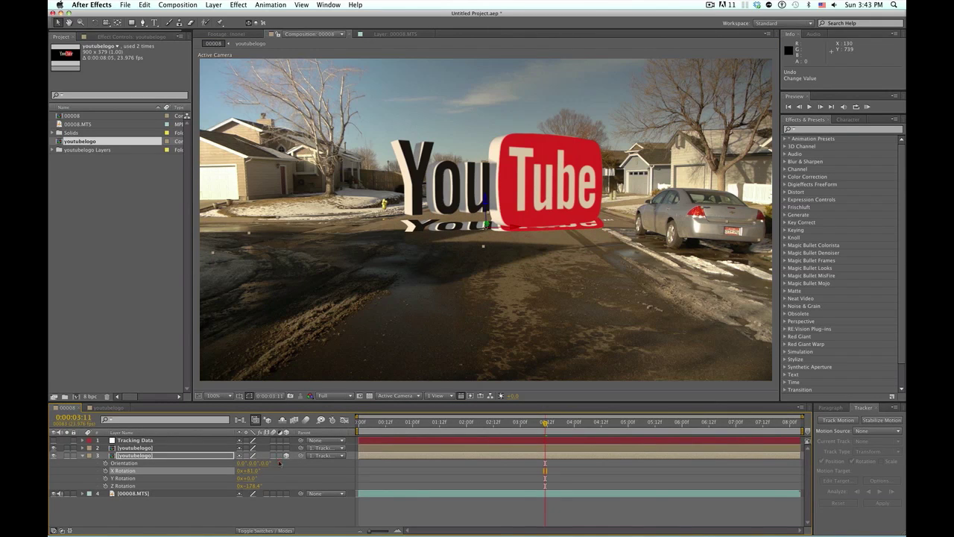
pyautogui.moveTo(251, 486); pyautogui.dragTo(248, 485)
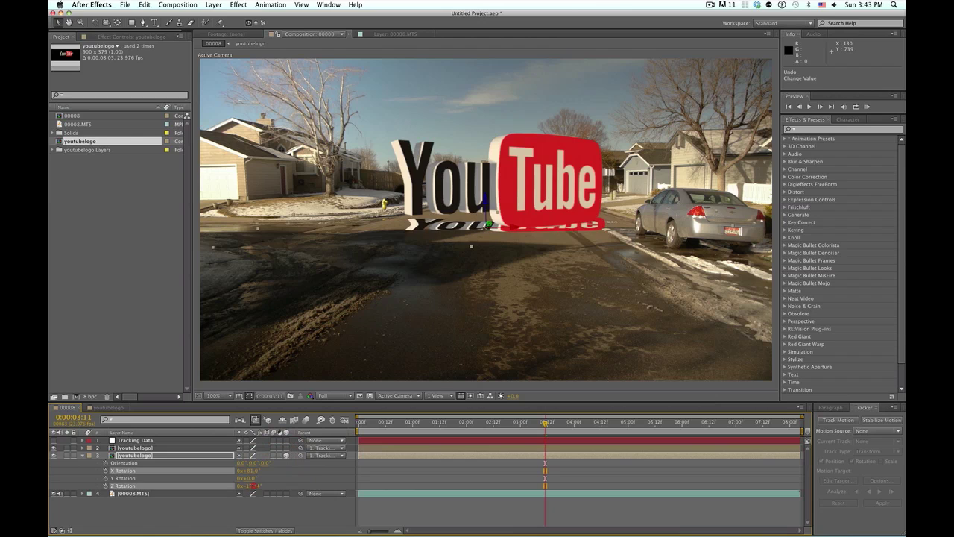
pyautogui.moveTo(254, 485); pyautogui.dragTo(243, 485)
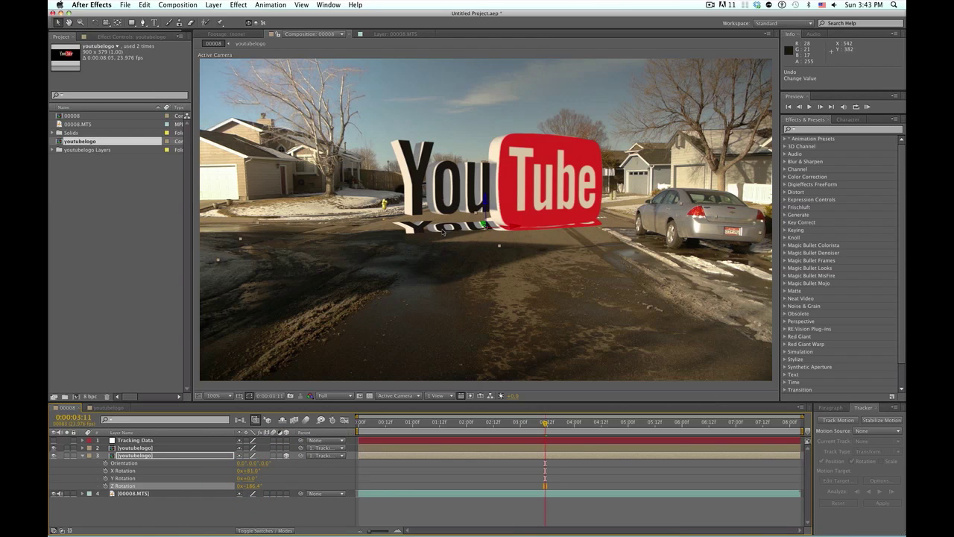
# Slide the copy down onto the road under the logo and fine-tune its rotation.
pyautogui.moveTo(443, 232); pyautogui.dragTo(503, 203)
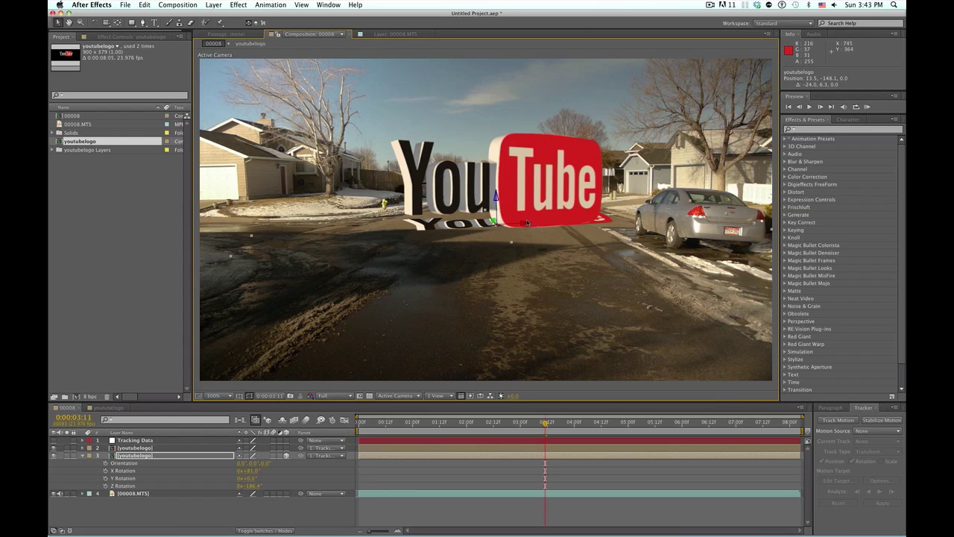
pyautogui.moveTo(496, 201); pyautogui.dragTo(496, 212)
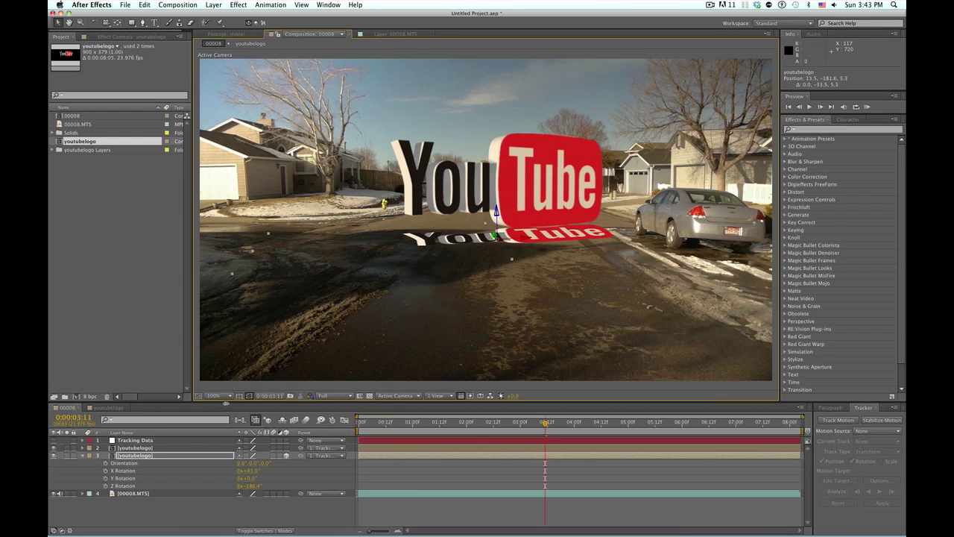
pyautogui.moveTo(250, 486); pyautogui.dragTo(245, 484)
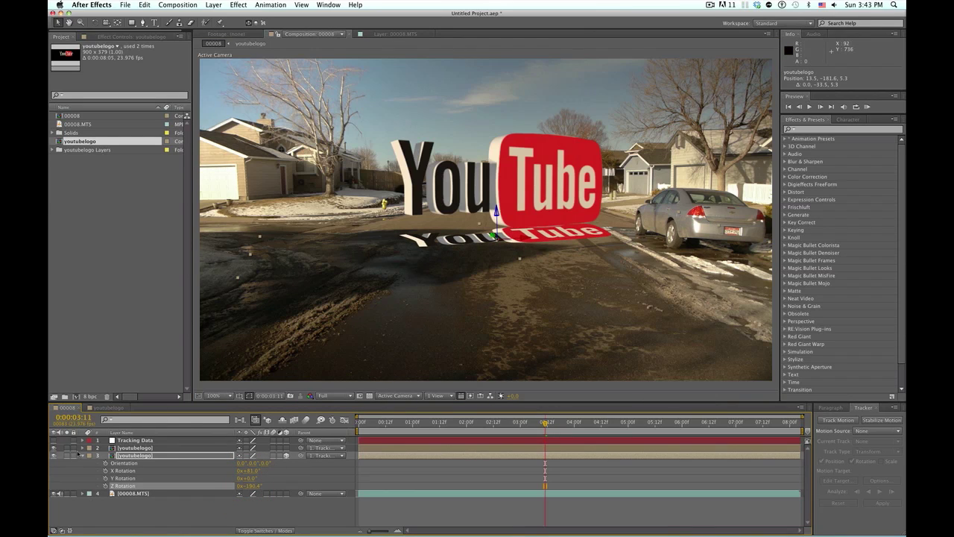
pyautogui.click(83, 454)
pyautogui.click(113, 452)
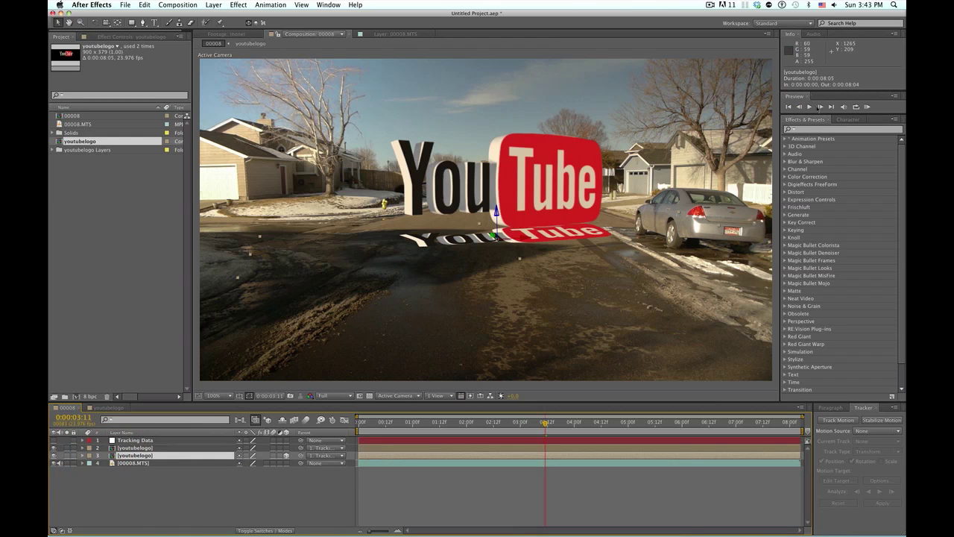
# Apply the Fill effect to the reflection layer and rename it 'Shadow'.
pyautogui.click(810, 132)
pyautogui.write('fo')
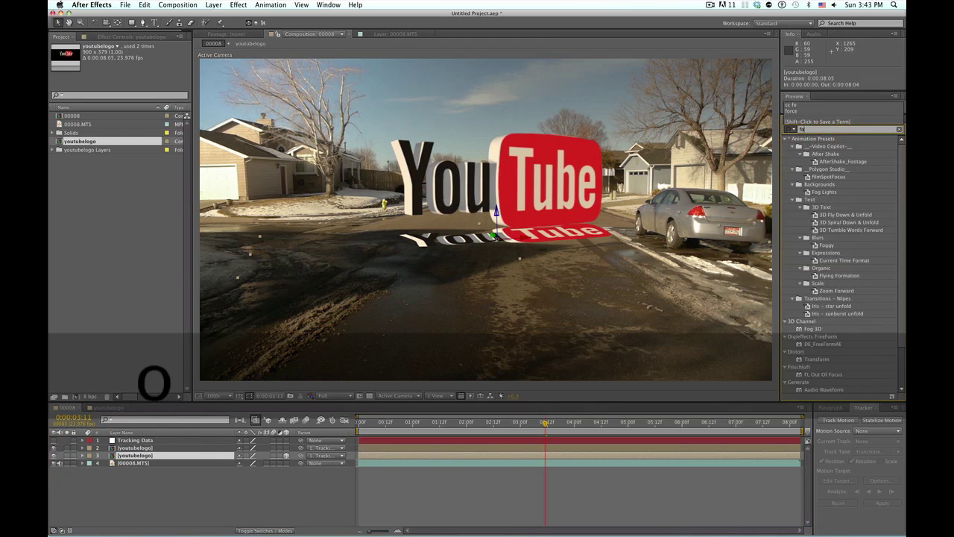
pyautogui.press('BackSpace')
pyautogui.write('ill')
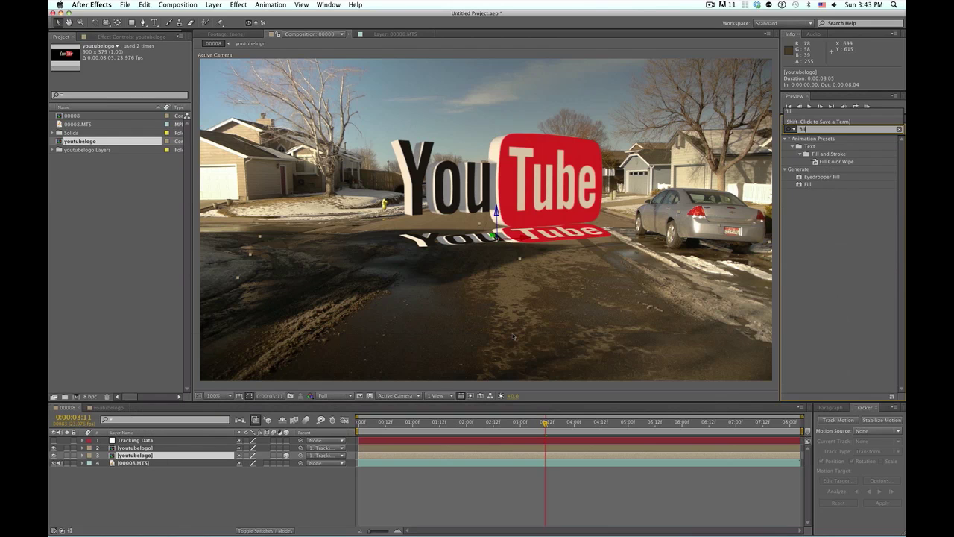
pyautogui.click(807, 185)
pyautogui.moveTo(806, 185); pyautogui.dragTo(149, 455)
pyautogui.press('Return')
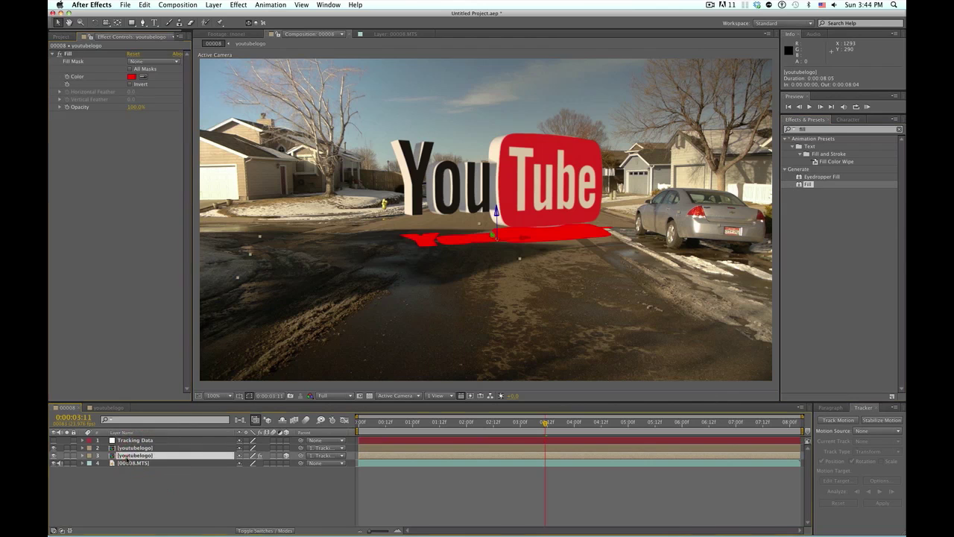
pyautogui.write('Shadow')
pyautogui.press('Return')
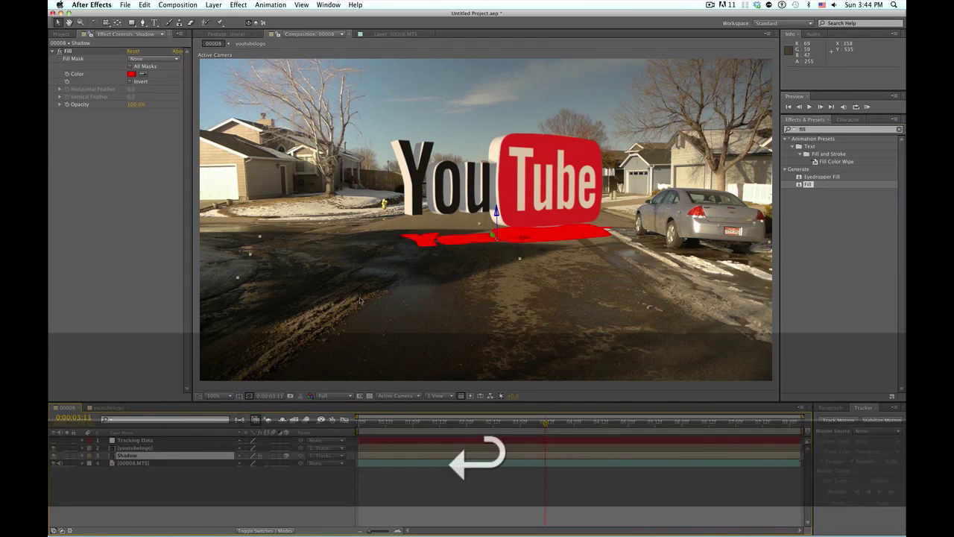
# Set the Fill colour to a dark brown sampled from the road with the eyedropper.
pyautogui.click(147, 90)
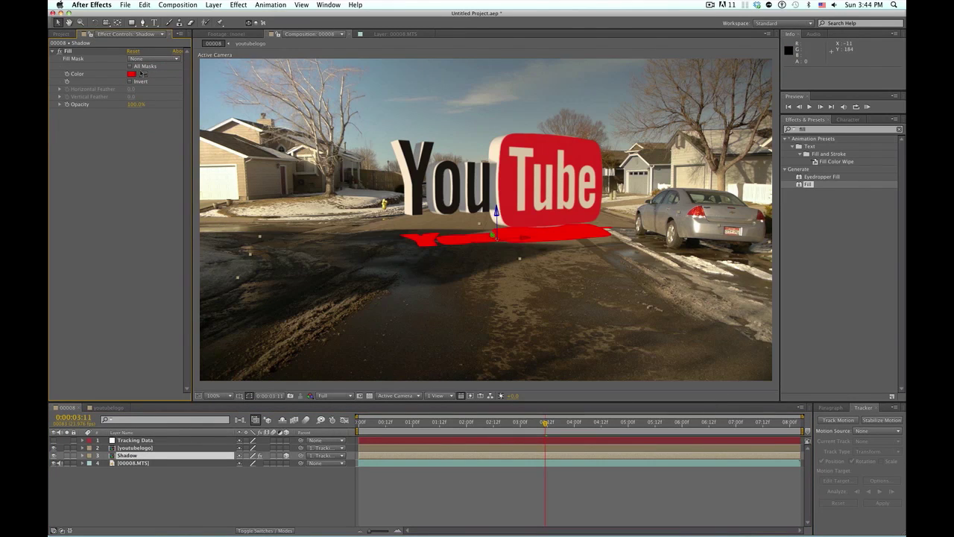
pyautogui.click(141, 74)
pyautogui.click(389, 262)
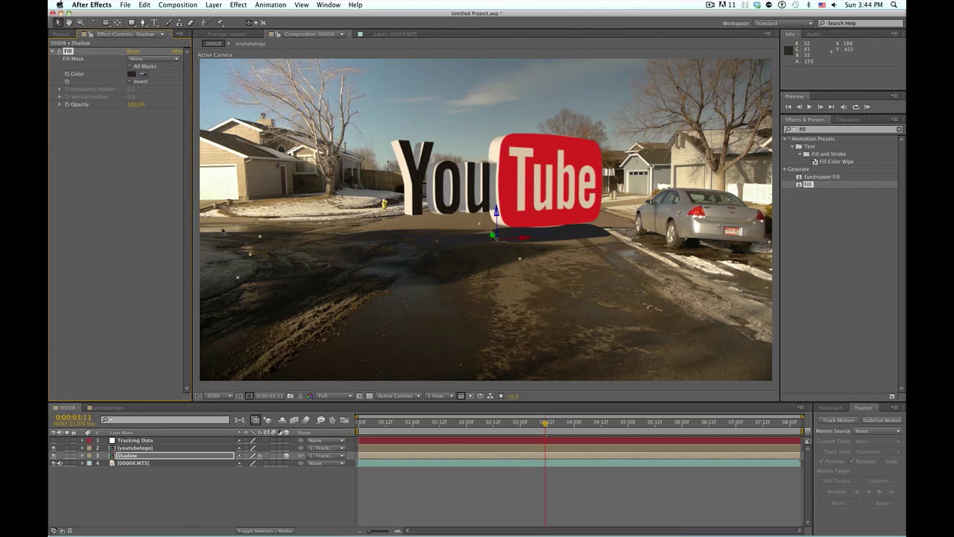
pyautogui.click(131, 74)
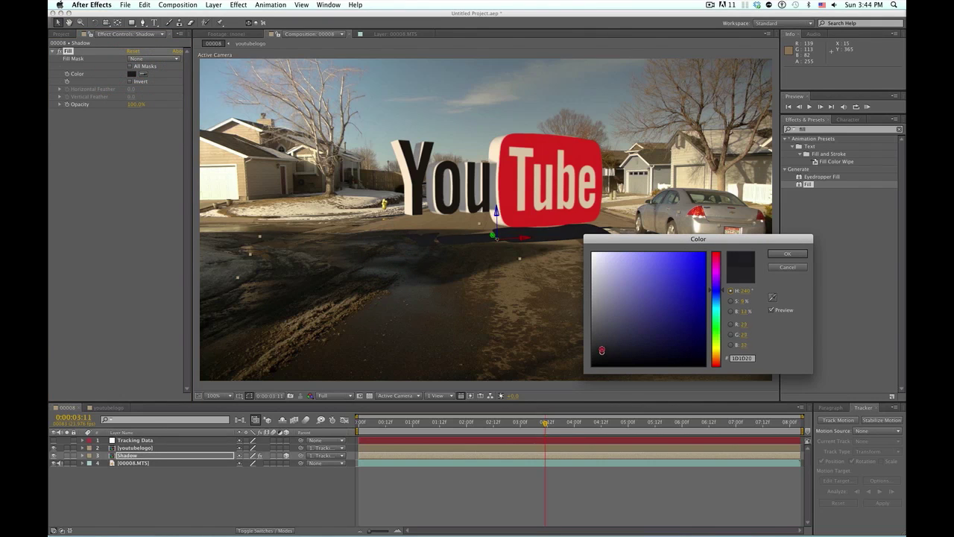
pyautogui.click(601, 349)
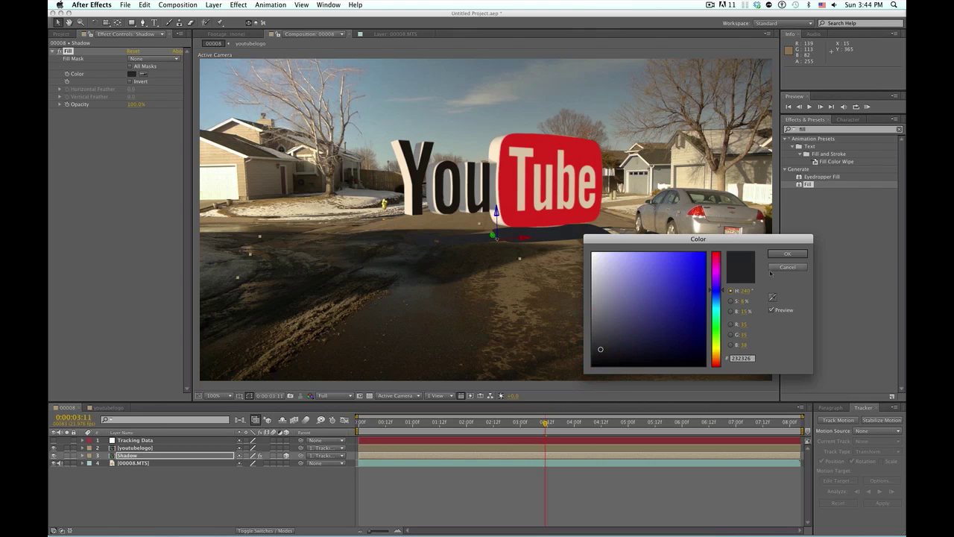
pyautogui.click(772, 297)
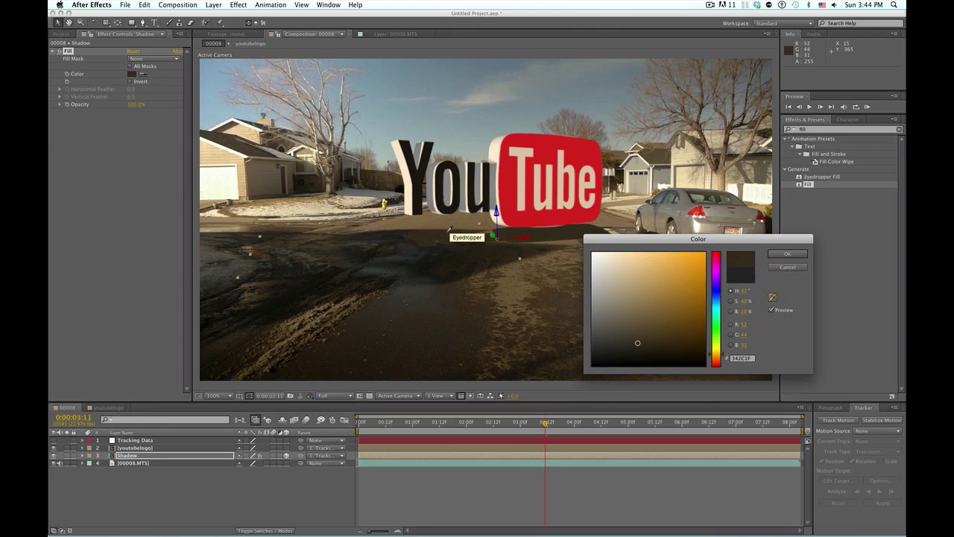
pyautogui.click(447, 230)
pyautogui.click(787, 253)
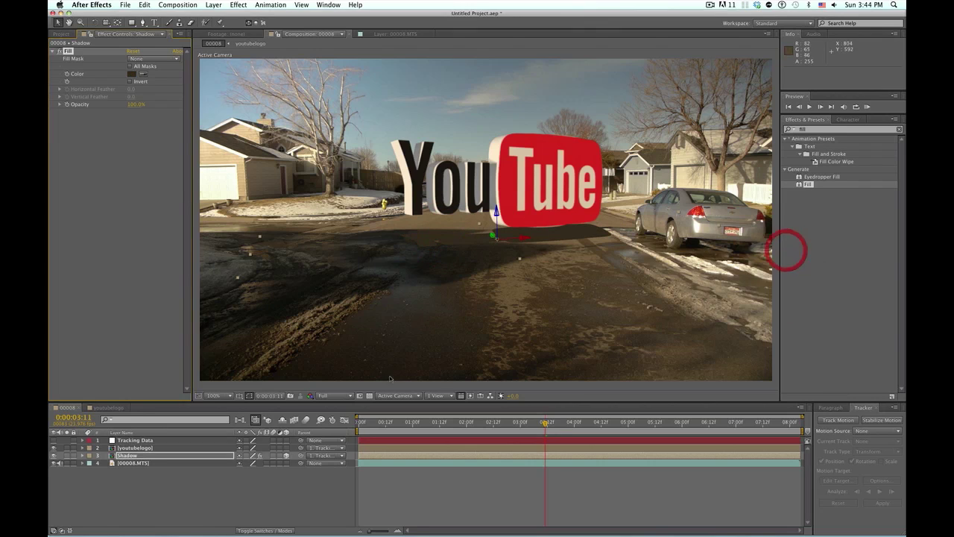
# Scale the shadow up to about 146% and slide it right along the road.
pyautogui.press('s')
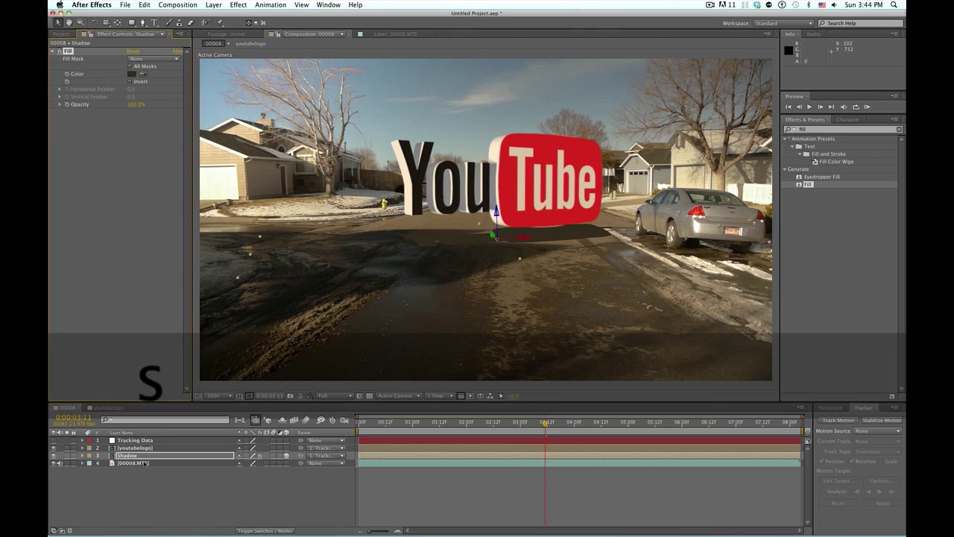
pyautogui.click(239, 463)
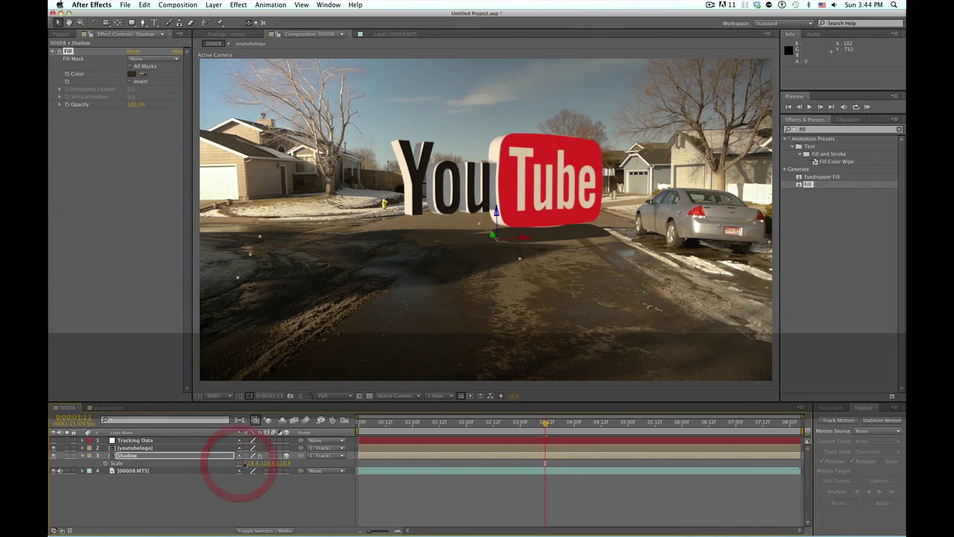
pyautogui.moveTo(250, 463); pyautogui.dragTo(259, 463)
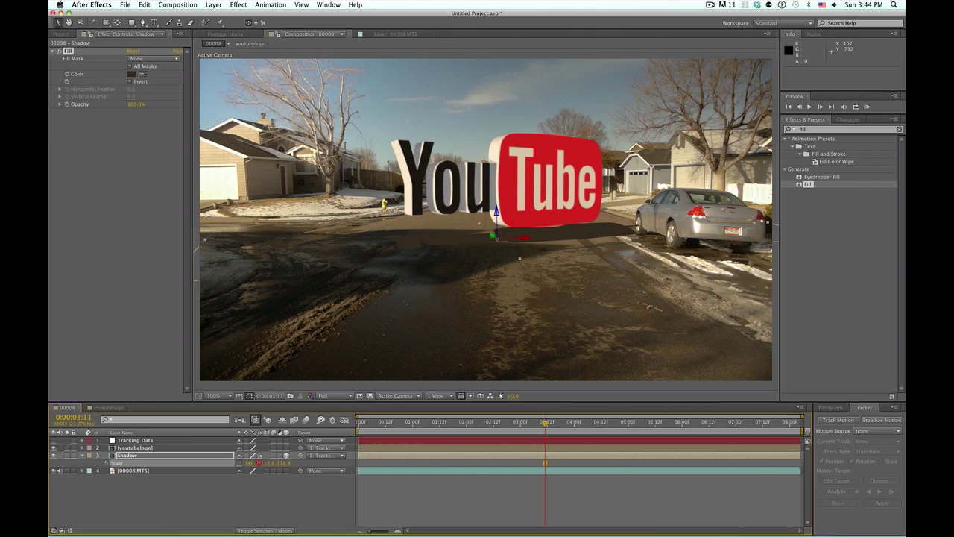
pyautogui.moveTo(526, 237); pyautogui.dragTo(549, 240)
# Add Fast Blur to the Shadow layer with blurriness around 40.
pyautogui.click(842, 129)
pyautogui.write('fast')
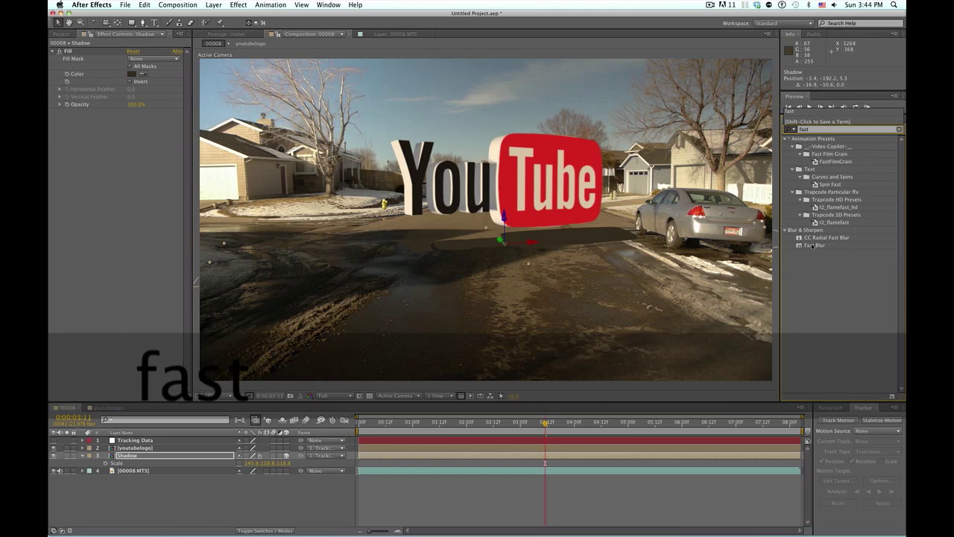
pyautogui.moveTo(812, 246); pyautogui.dragTo(131, 207)
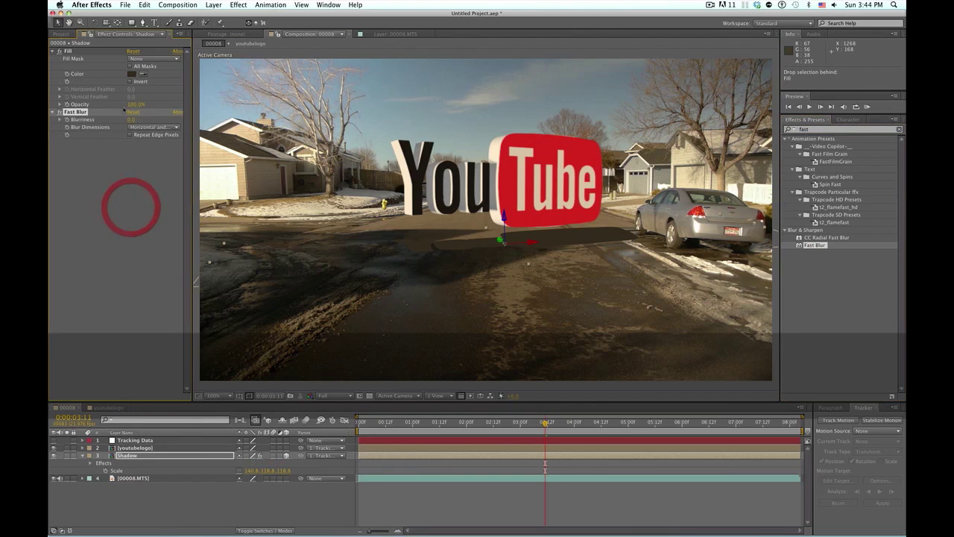
pyautogui.moveTo(135, 119); pyautogui.dragTo(143, 118)
# Change the shadow colour to a darker, less saturated brown and lower opacity to 83%.
pyautogui.click(132, 74)
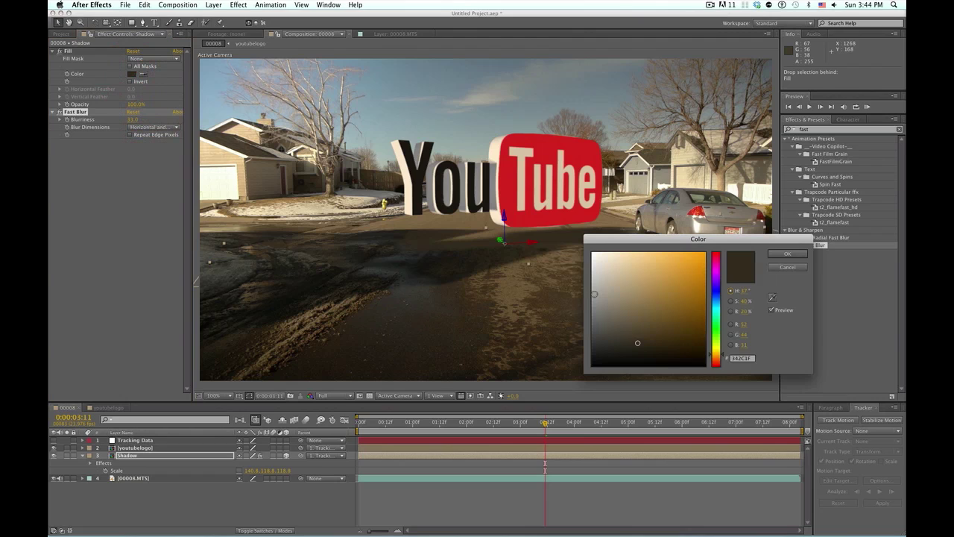
pyautogui.click(620, 348)
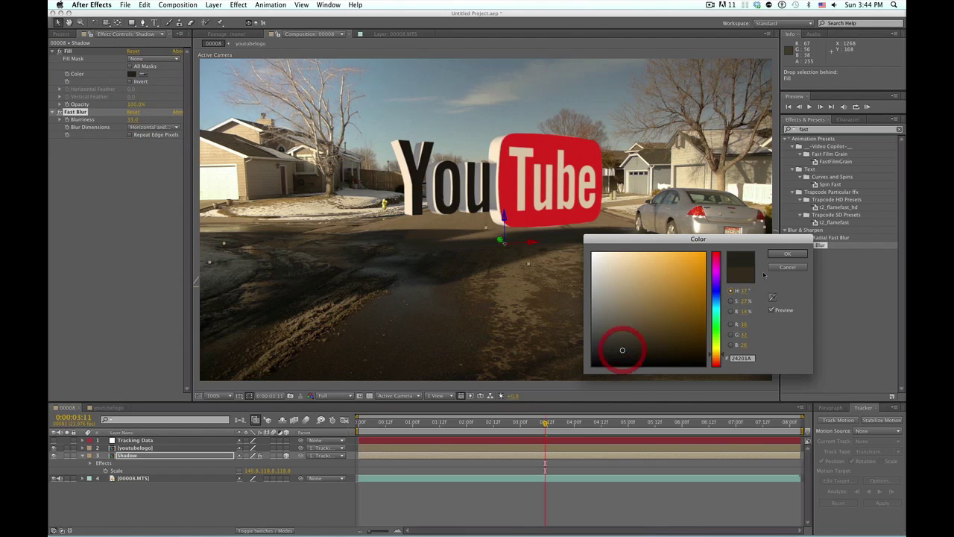
pyautogui.click(787, 253)
pyautogui.press('t')
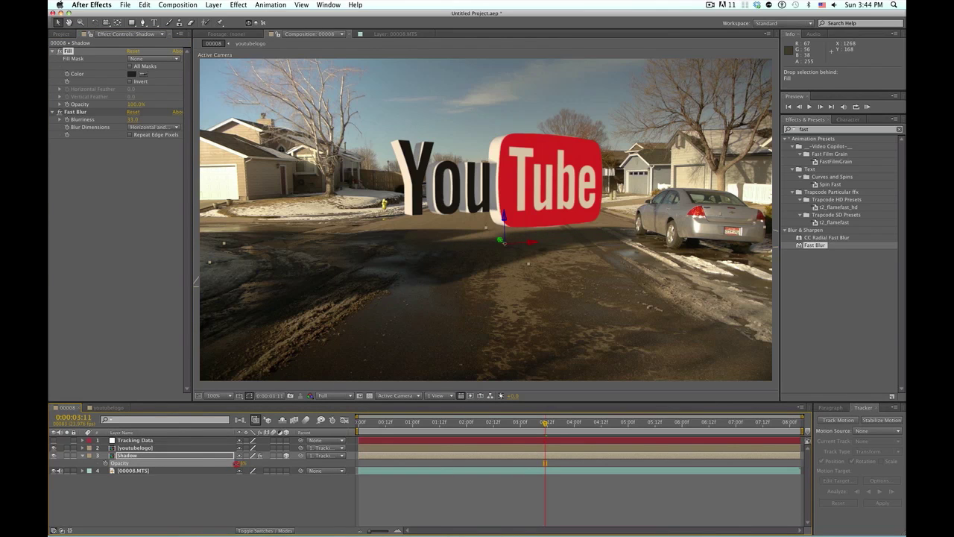
pyautogui.click(196, 491)
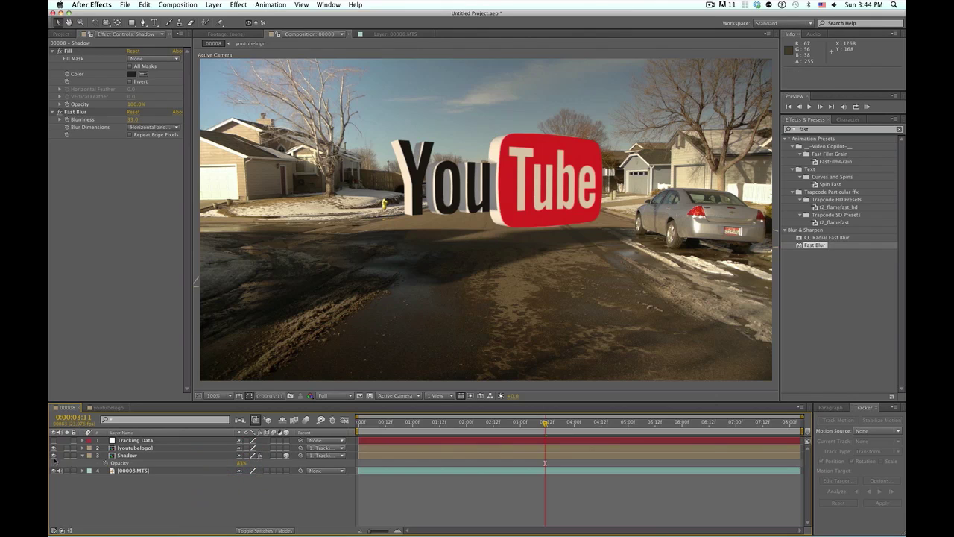
pyautogui.click(52, 456)
pyautogui.click(52, 455)
pyautogui.click(134, 74)
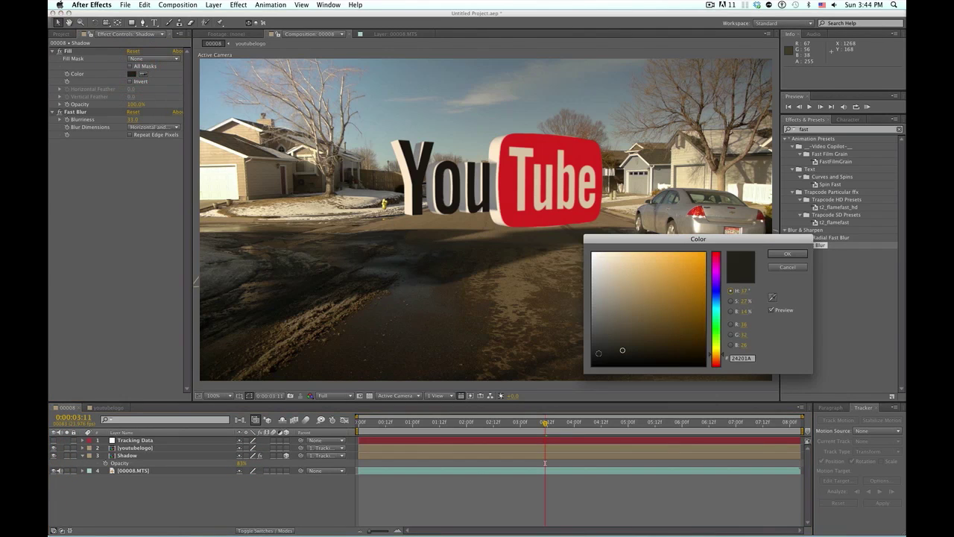
pyautogui.moveTo(620, 350); pyautogui.dragTo(609, 350)
pyautogui.click(779, 254)
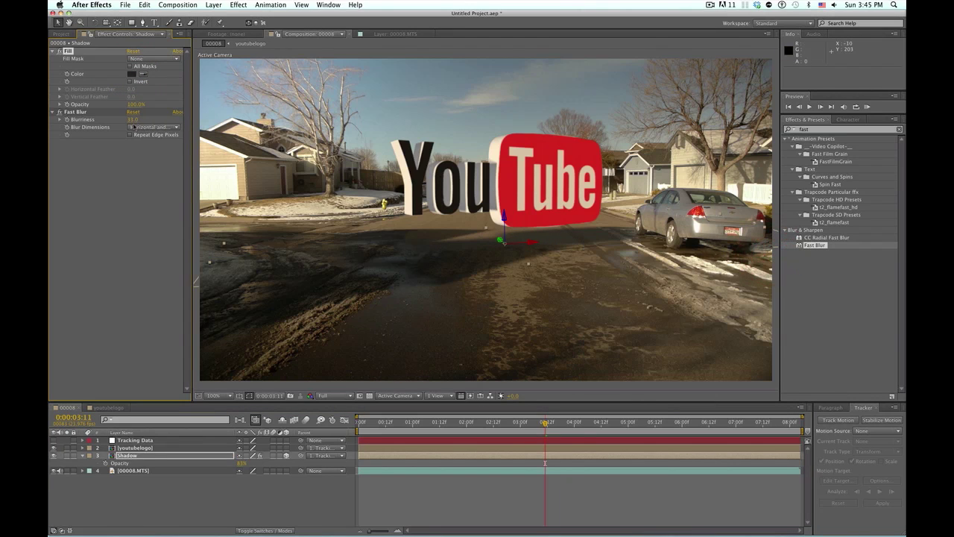
# Raise the shadow's blurriness to 62 and set its blending mode to Darken.
pyautogui.moveTo(134, 120); pyautogui.dragTo(147, 120)
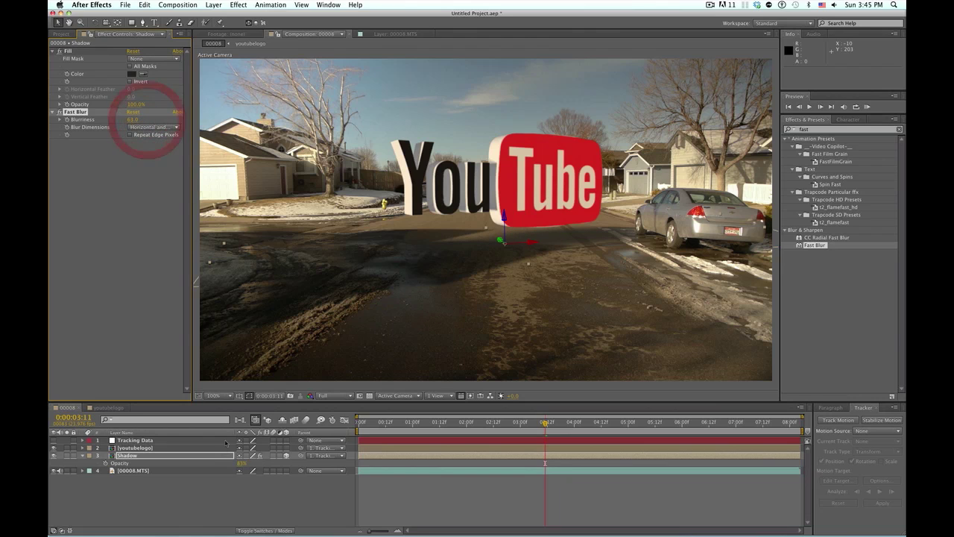
pyautogui.press('F4')
pyautogui.click(250, 455)
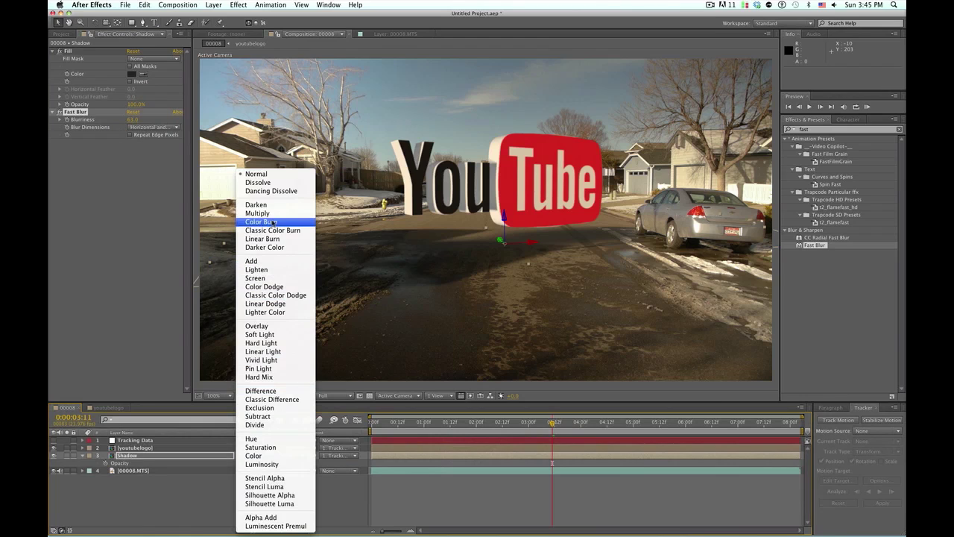
pyautogui.click(273, 205)
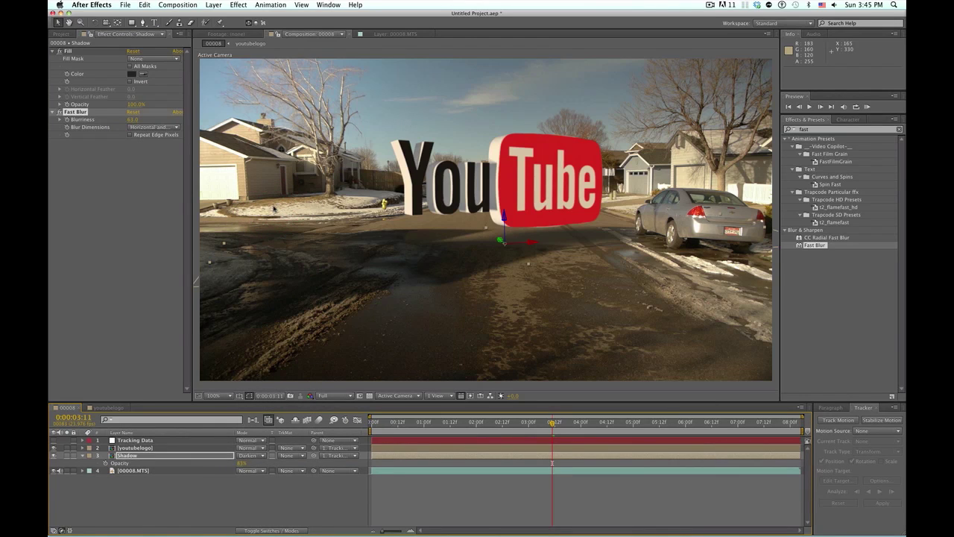
pyautogui.click(127, 480)
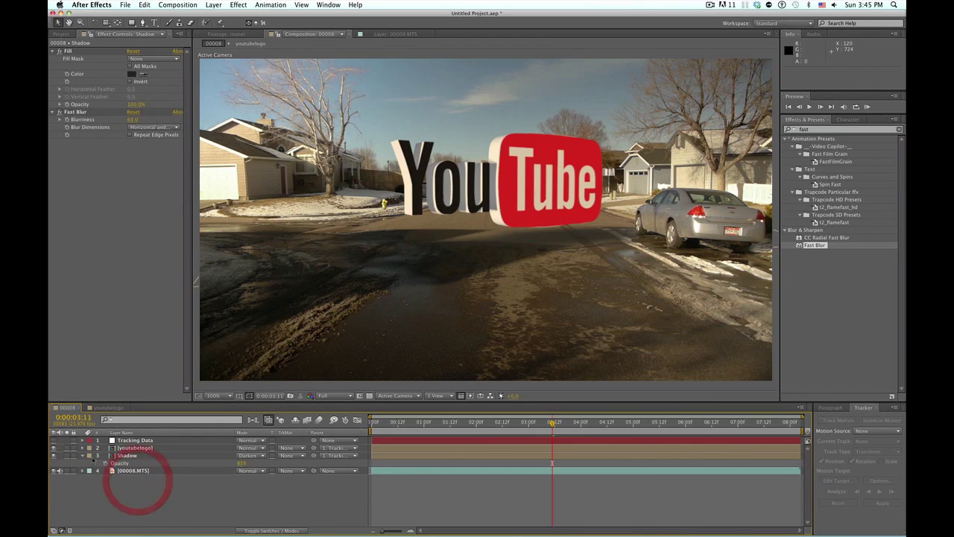
pyautogui.click(129, 485)
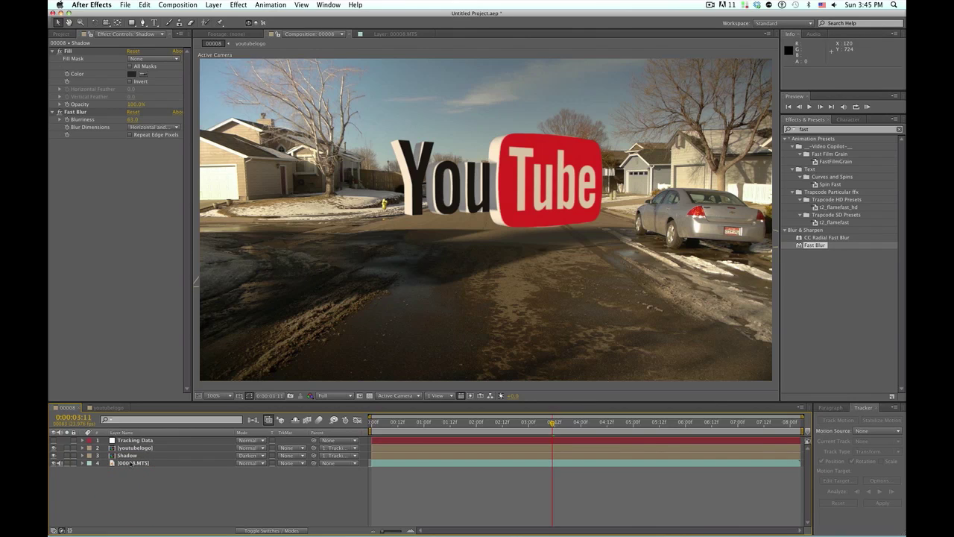
# Rename the street footage layer to PLATE.
pyautogui.click(131, 463)
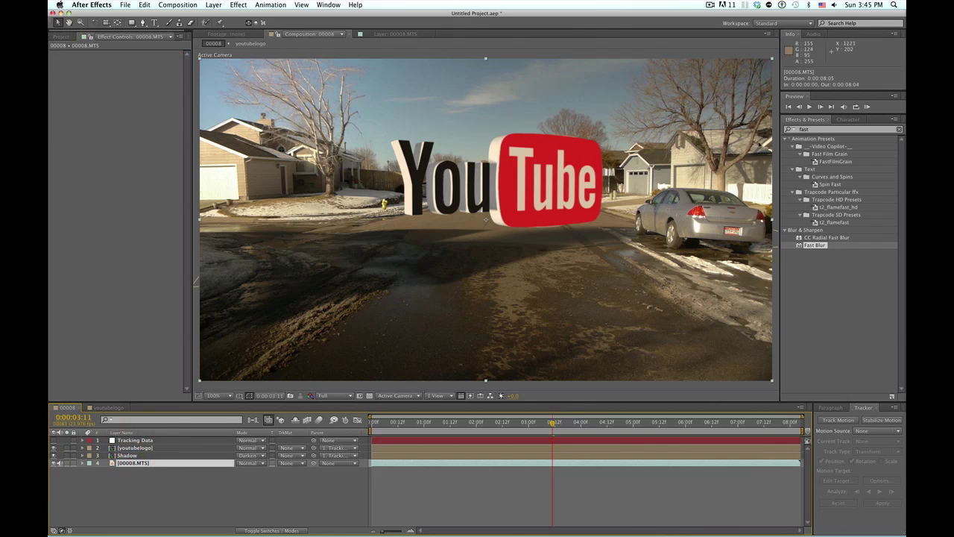
pyautogui.click(131, 496)
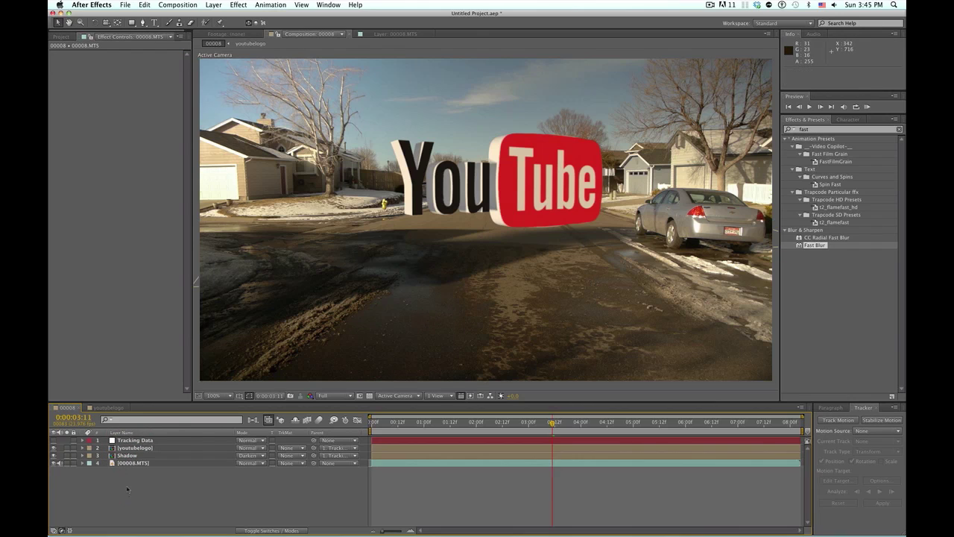
pyautogui.click(133, 463)
pyautogui.press('Return')
pyautogui.write('PLATE')
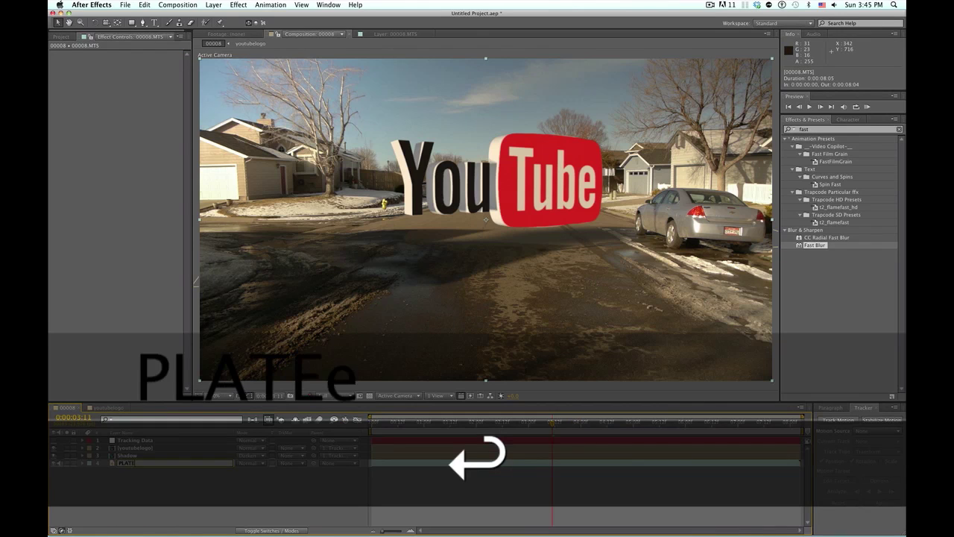
pyautogui.press('Return')
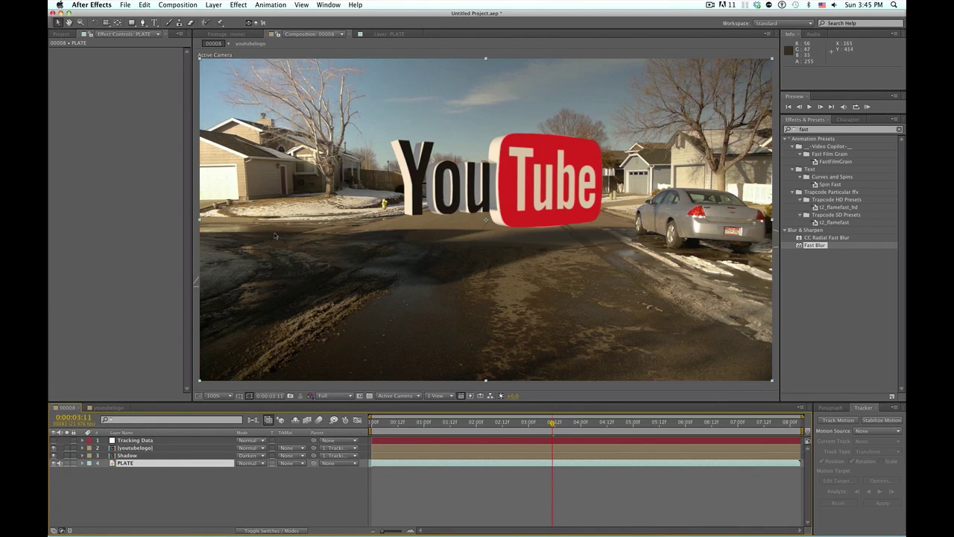
# Apply Curves to PLATE, lifting the shadows and slightly lowering the highlights.
pyautogui.doubleClick(809, 130)
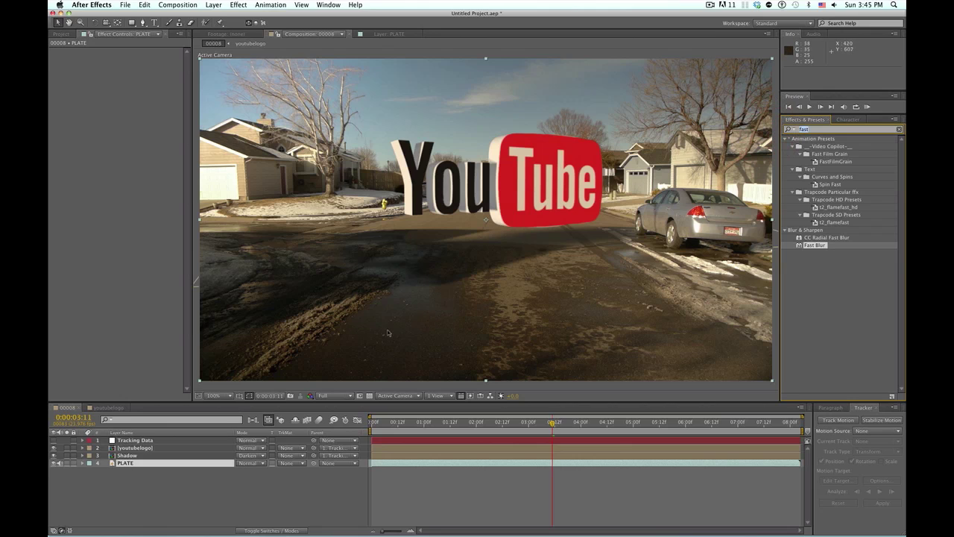
pyautogui.write('curves')
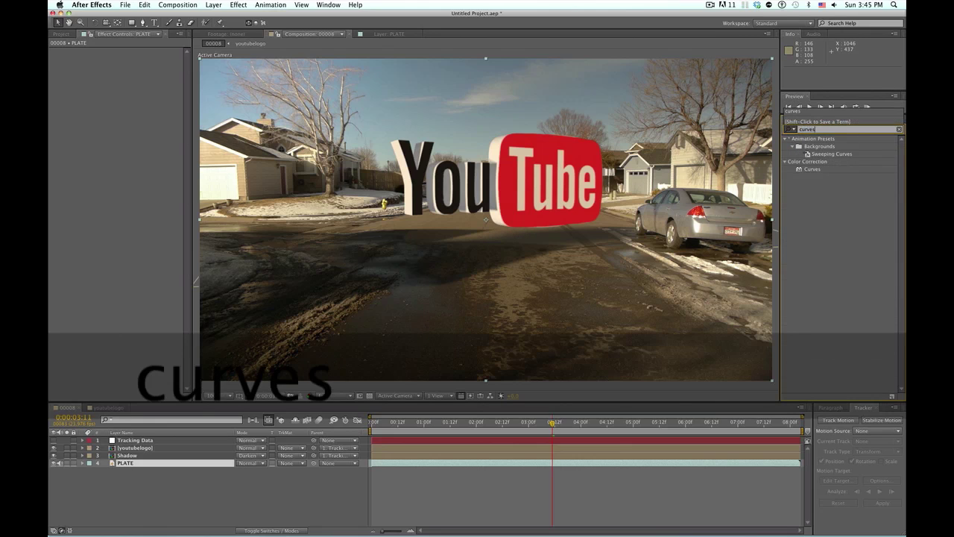
pyautogui.moveTo(812, 170); pyautogui.dragTo(125, 463)
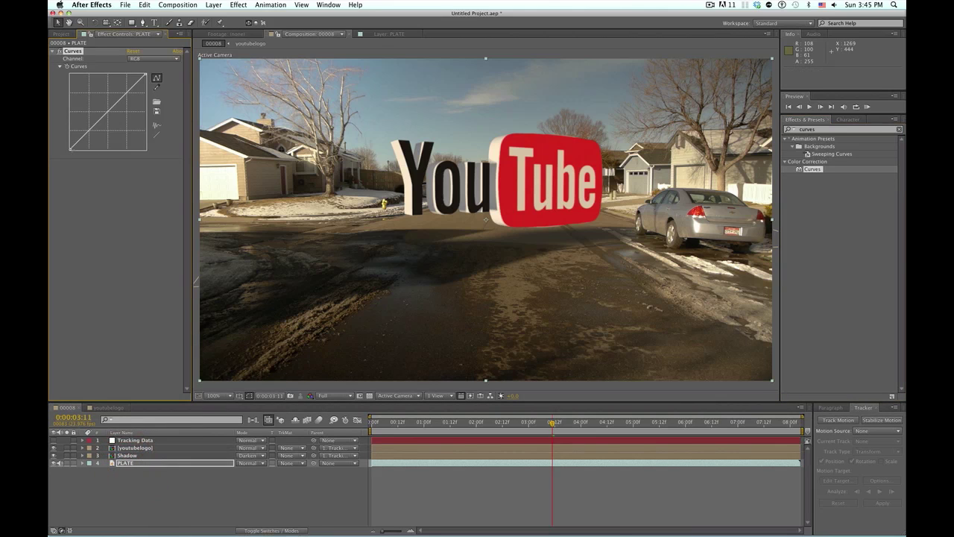
pyautogui.moveTo(70, 149); pyautogui.dragTo(67, 143)
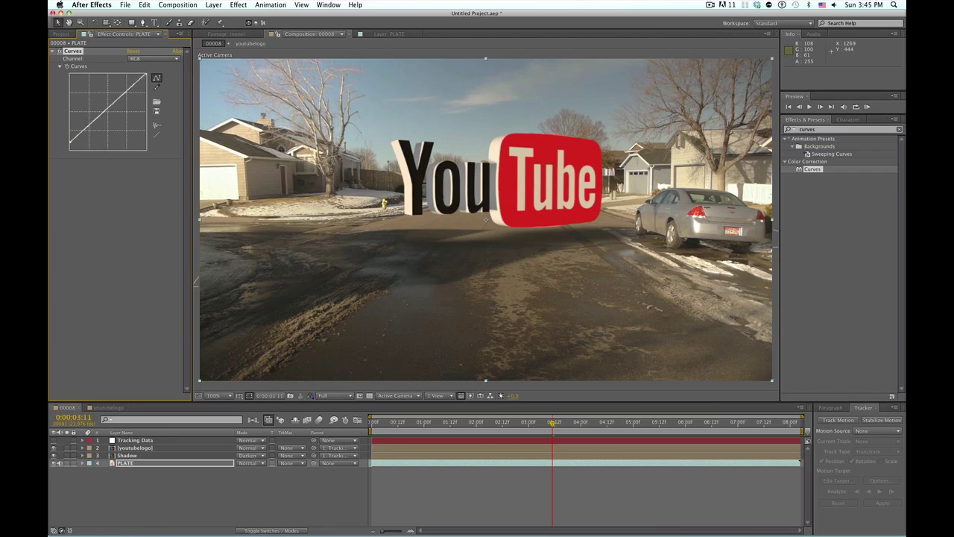
pyautogui.moveTo(146, 75); pyautogui.dragTo(146, 75)
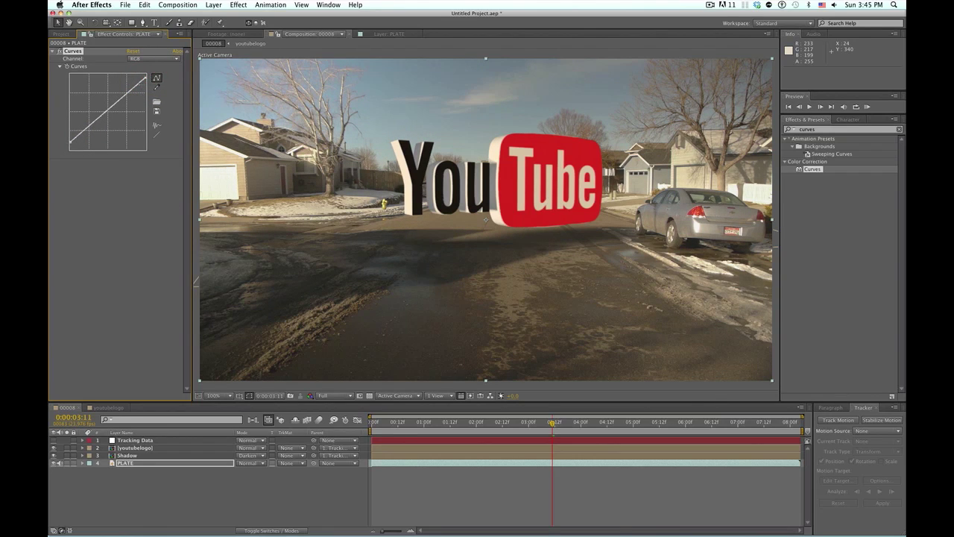
pyautogui.click(156, 86)
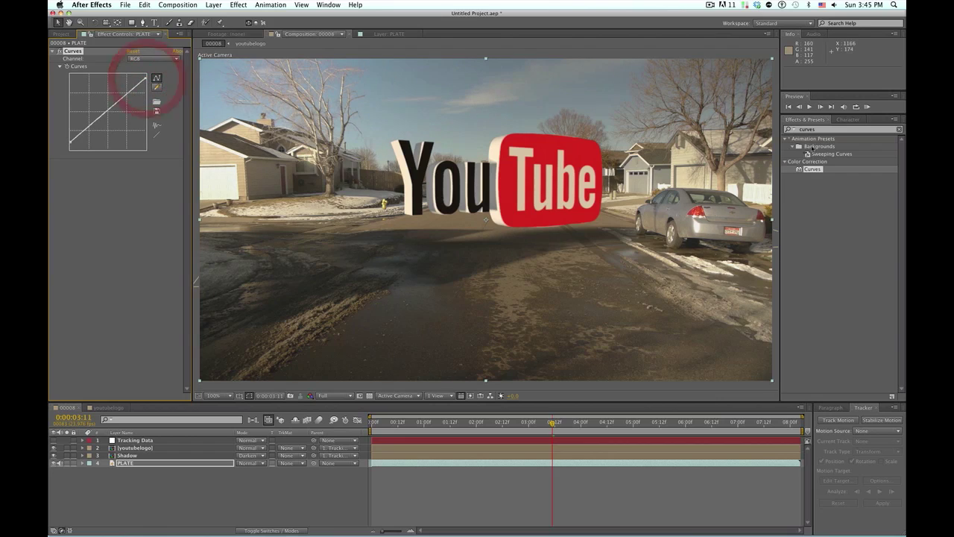
# Apply Curves to the youtubelogo layer and adjust its dark and bright ends.
pyautogui.moveTo(815, 171); pyautogui.dragTo(137, 447)
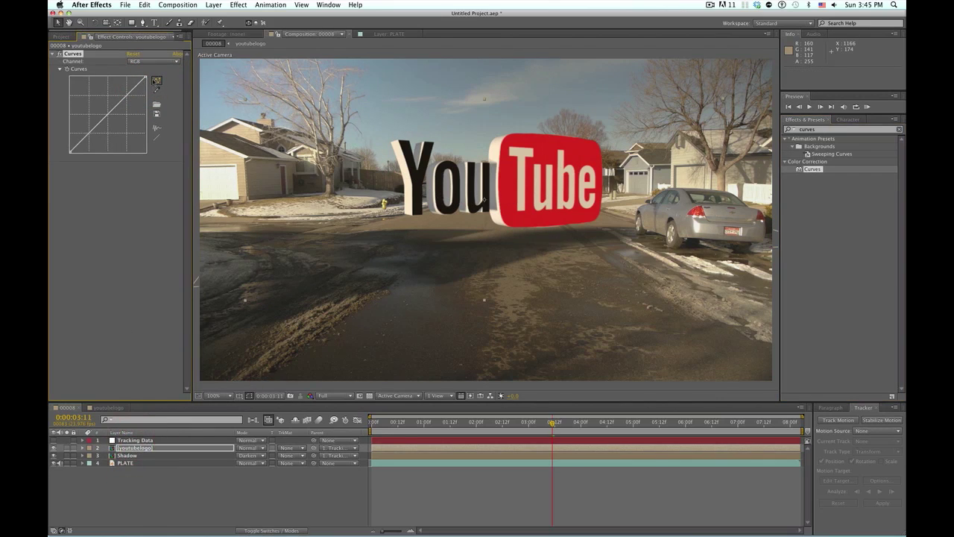
pyautogui.moveTo(147, 78)
pyautogui.mouseDown()
pyautogui.moveTo(142, 93)
pyautogui.moveTo(145, 80)
pyautogui.mouseUp()
pyautogui.moveTo(70, 148); pyautogui.dragTo(68, 149)
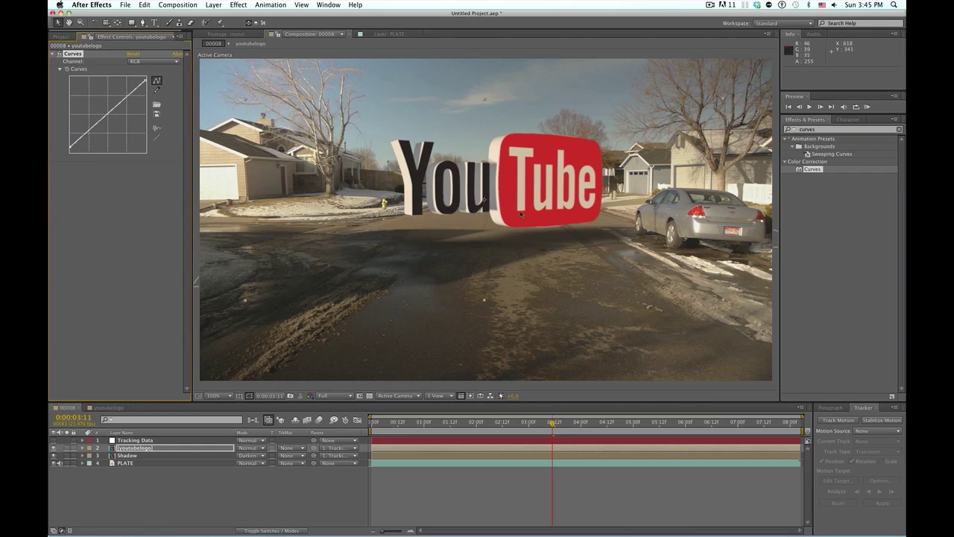
pyautogui.moveTo(192, 239); pyautogui.dragTo(166, 234)
# Create Adjustment Layer 1 at the top of the 00008 timeline with Cmd+Opt+Y.
pyautogui.click(182, 476)
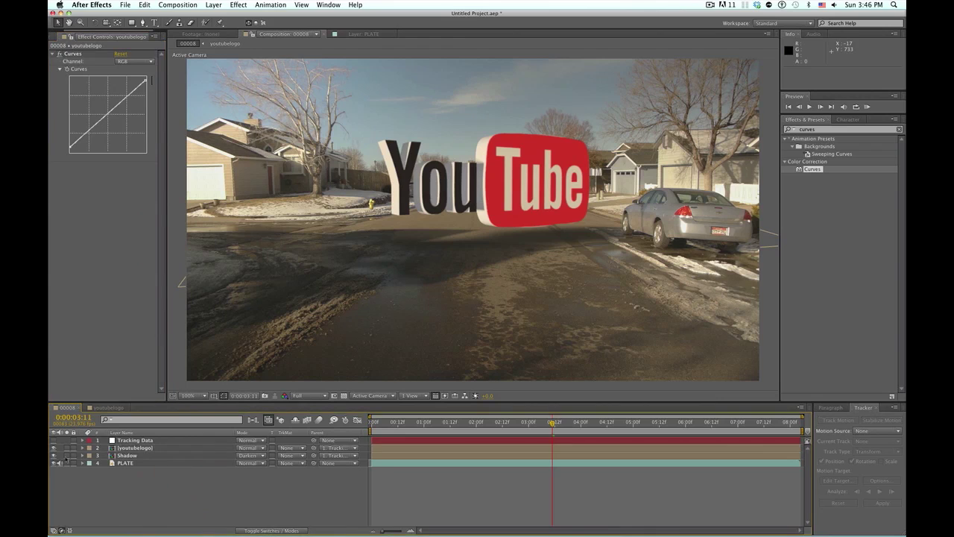
pyautogui.click(162, 505)
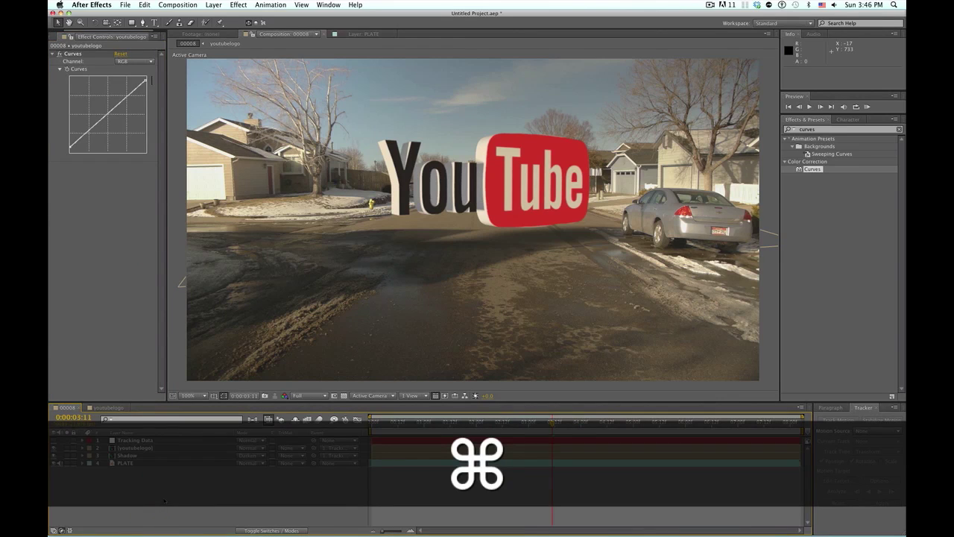
pyautogui.press('super+alt+y')
pyautogui.click(162, 497)
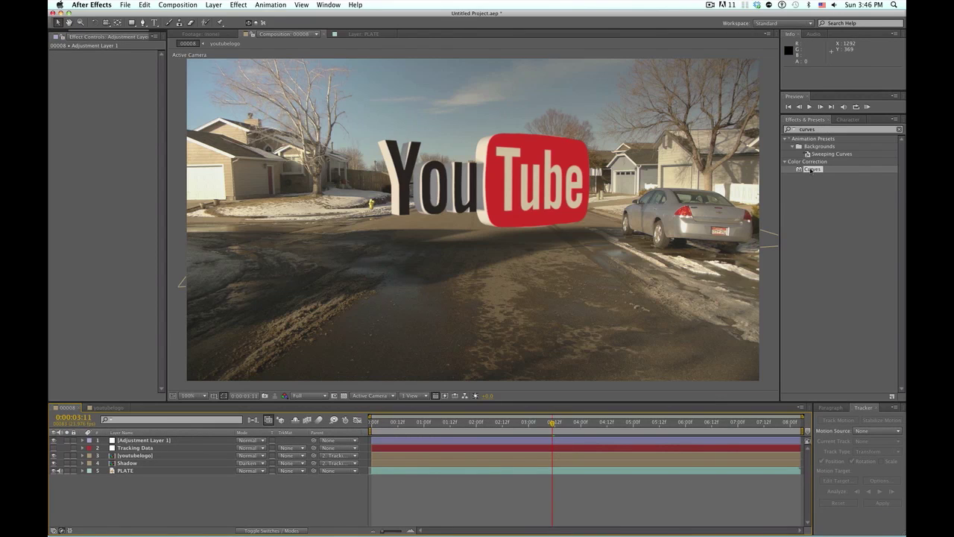
pyautogui.click(143, 485)
pyautogui.click(220, 491)
pyautogui.keyDown('super'); pyautogui.click(191, 495); pyautogui.keyUp('super')
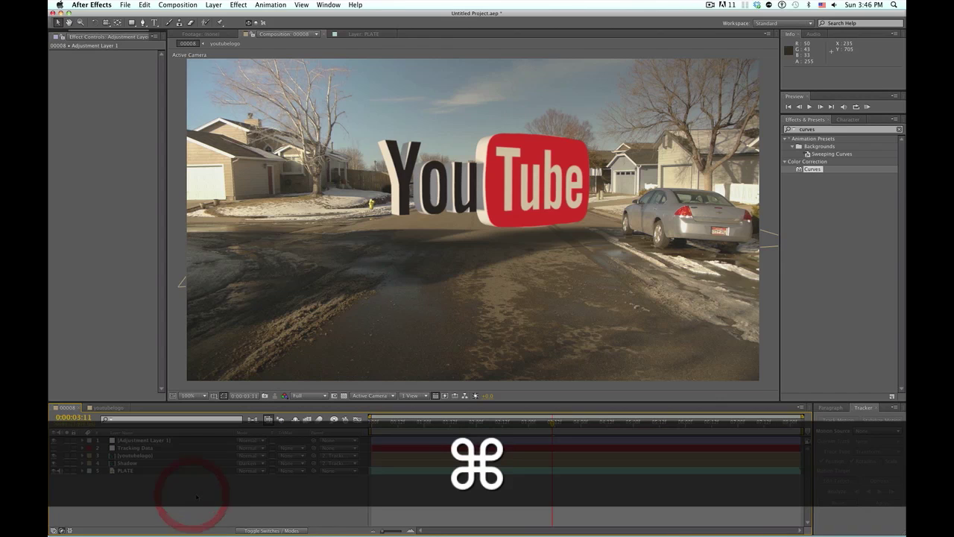
# Create a black full-frame solid named 'Lens Flare'.
pyautogui.press('super+y')
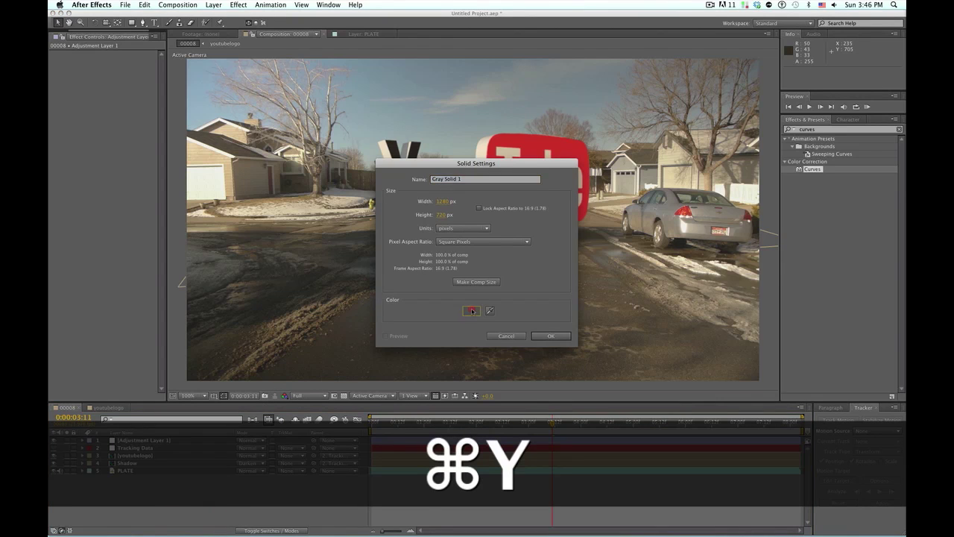
pyautogui.click(472, 310)
pyautogui.click(612, 351)
pyautogui.press('Return')
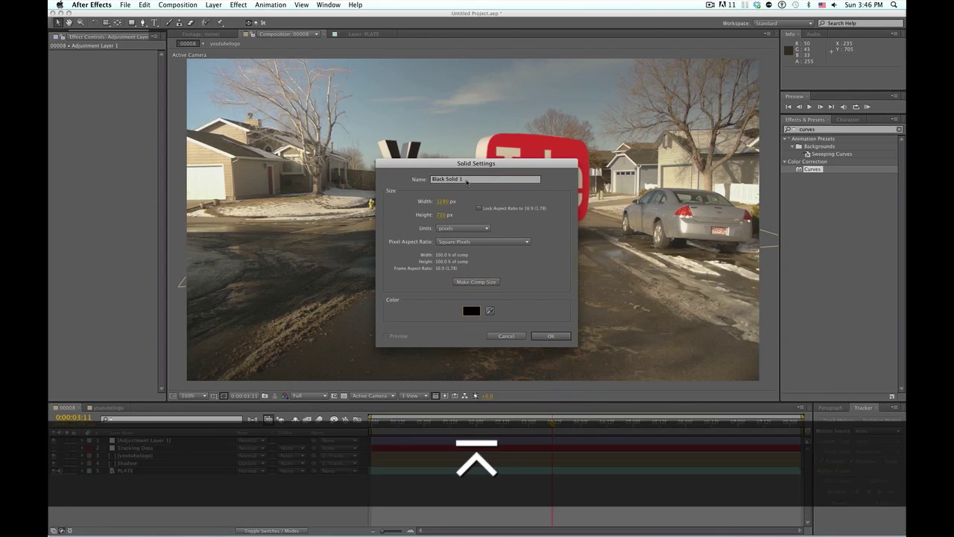
pyautogui.write('Kens')
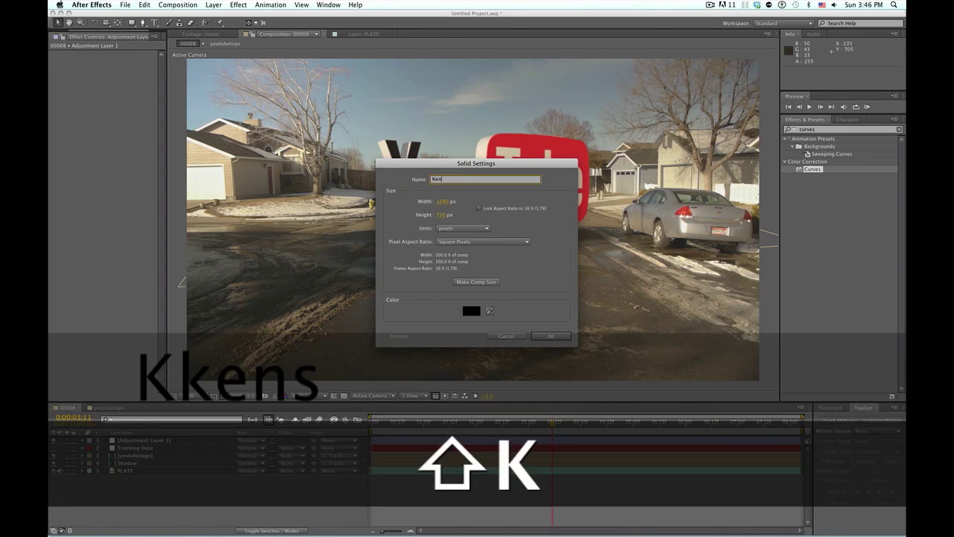
pyautogui.press('BackSpace')
pyautogui.press('BackSpace')
pyautogui.press('BackSpace')
pyautogui.press('BackSpace')
pyautogui.write('Lens Flare')
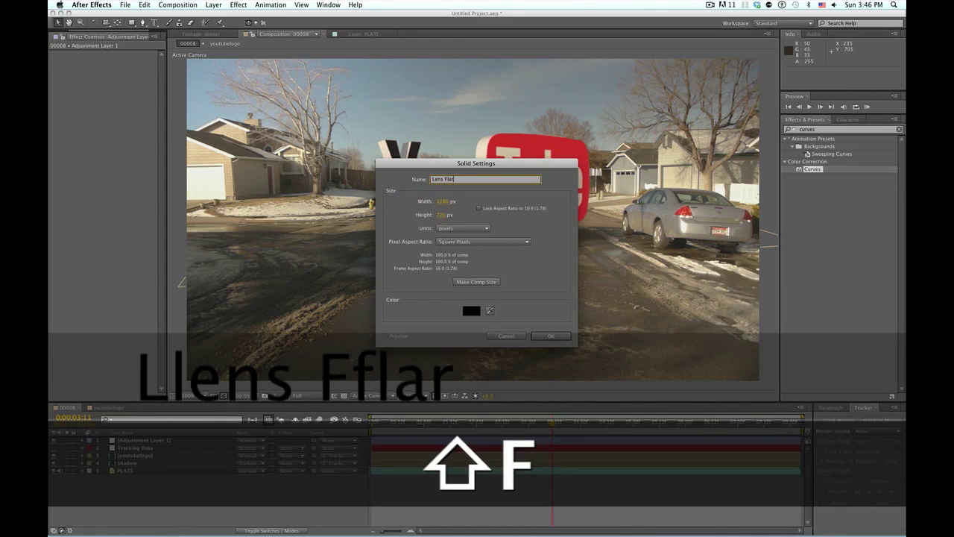
pyautogui.press('Return')
# Apply Video Copilot's Optical Flares to the Lens Flare solid.
pyautogui.click(834, 131)
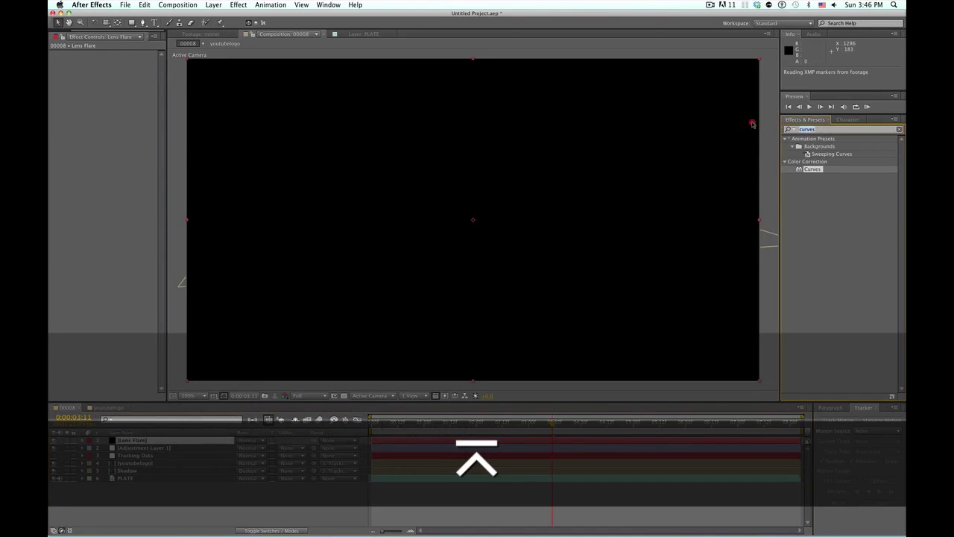
pyautogui.write('opt')
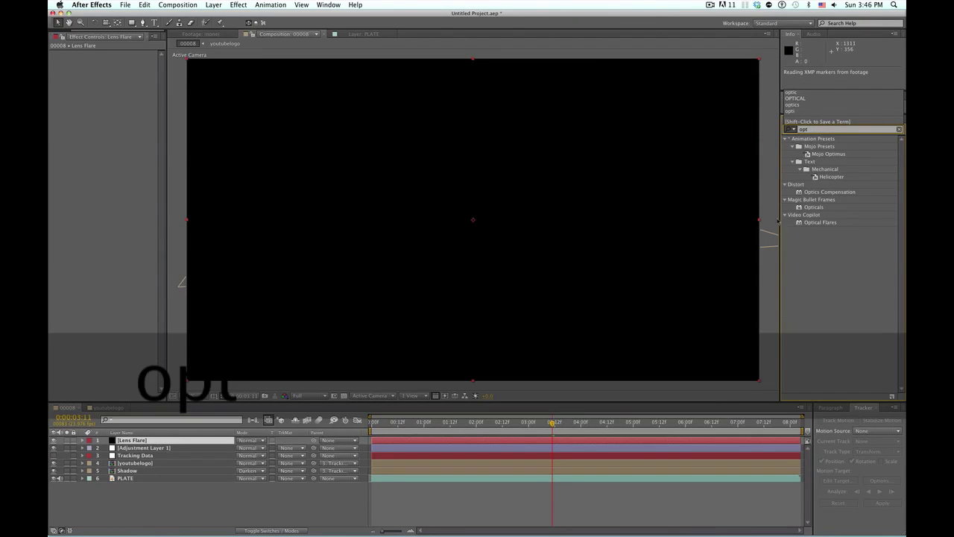
pyautogui.doubleClick(820, 222)
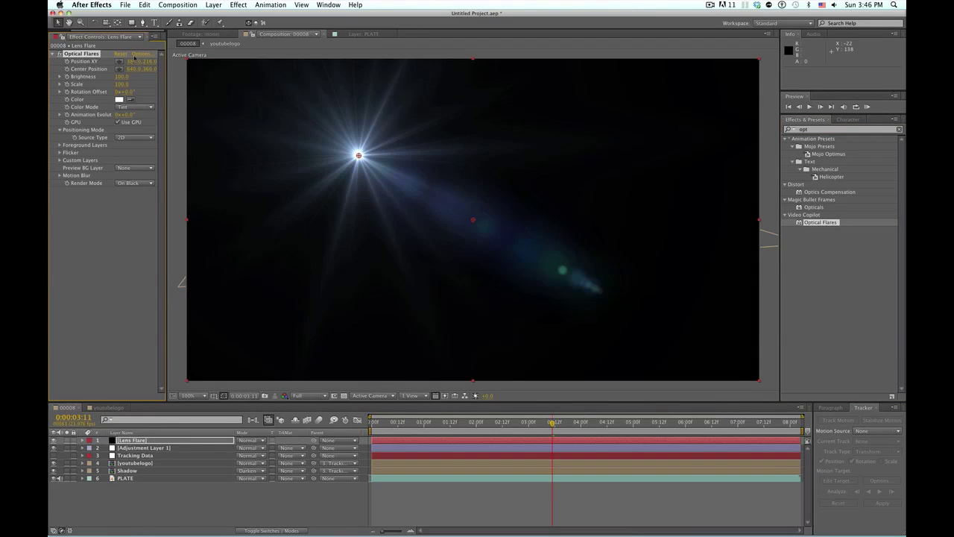
# Load the Real Sun preset from Optical Flares' Light folder onto the Lens Flare layer.
pyautogui.click(137, 55)
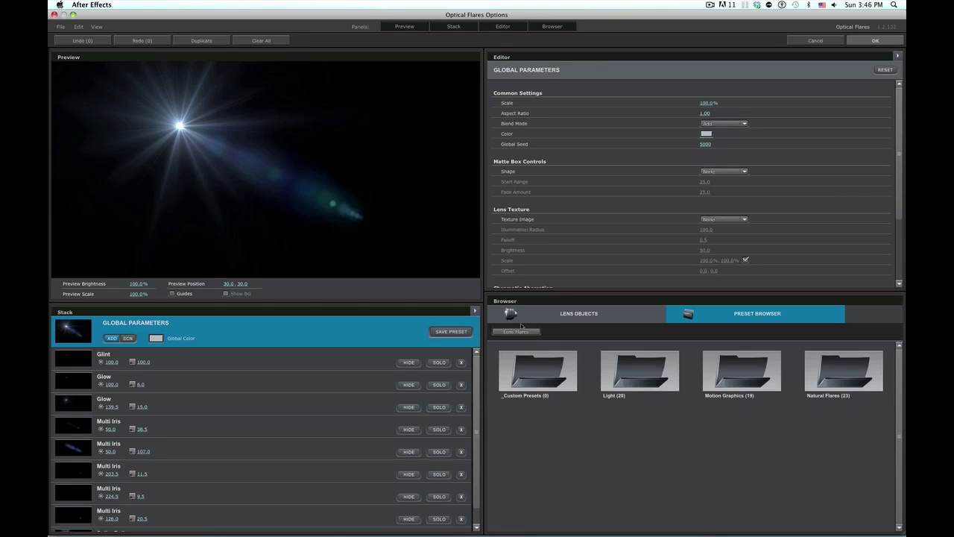
pyautogui.doubleClick(842, 369)
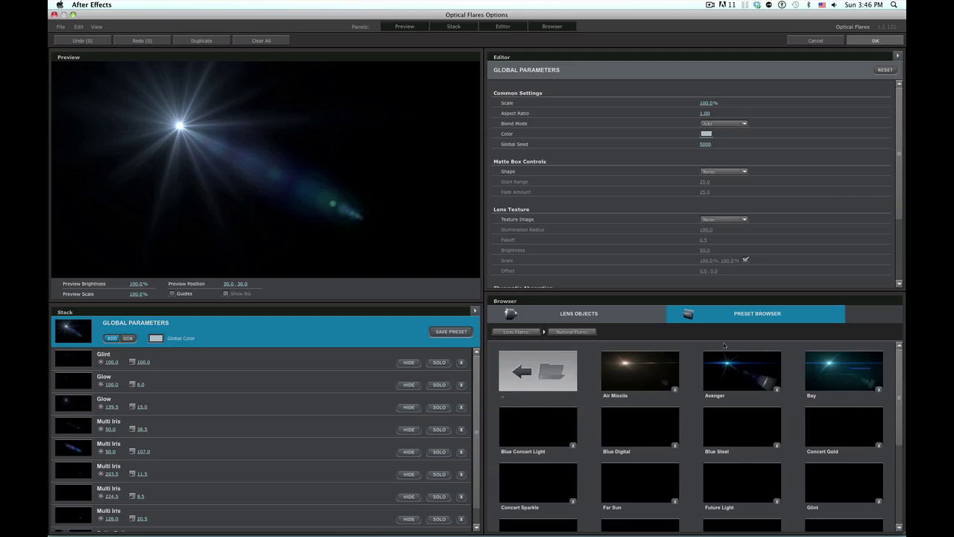
pyautogui.click(564, 313)
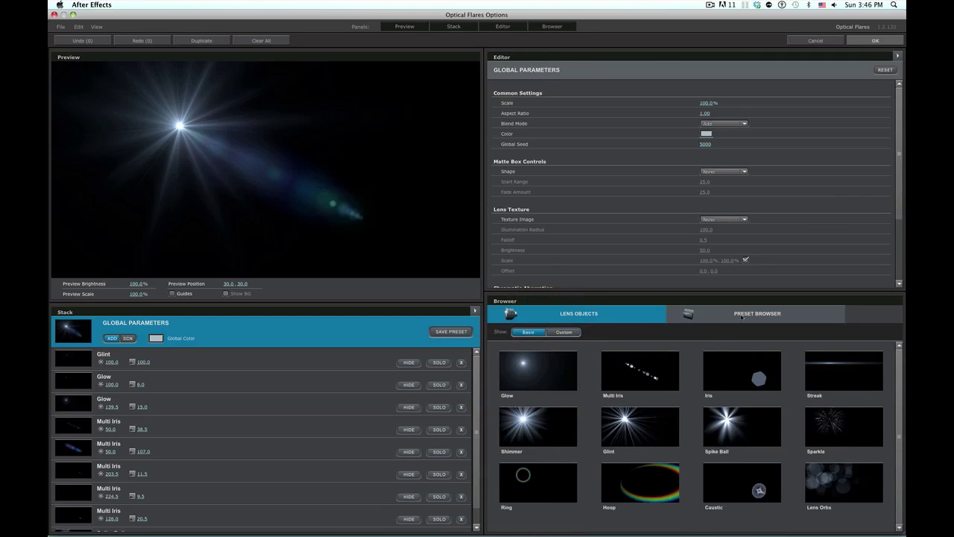
pyautogui.click(741, 313)
pyautogui.click(518, 331)
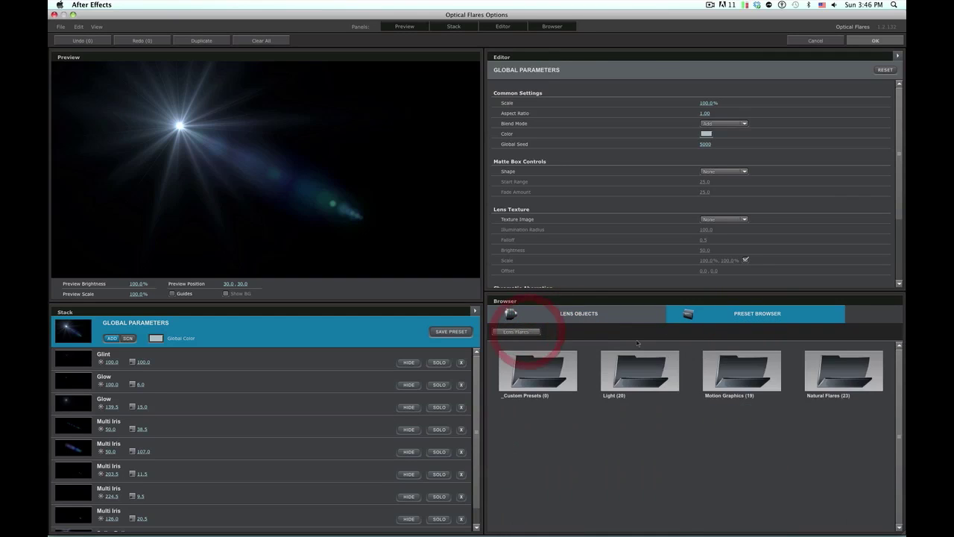
pyautogui.doubleClick(640, 370)
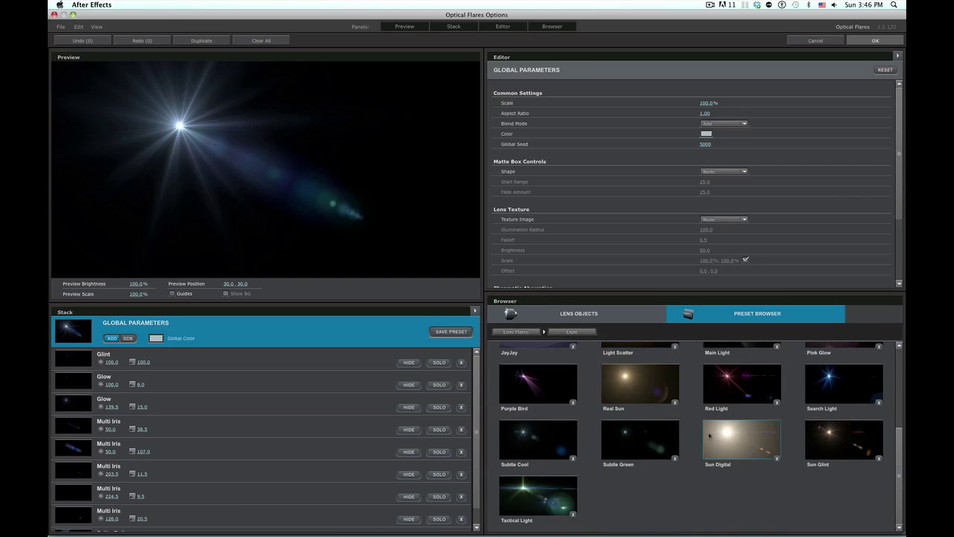
pyautogui.click(658, 386)
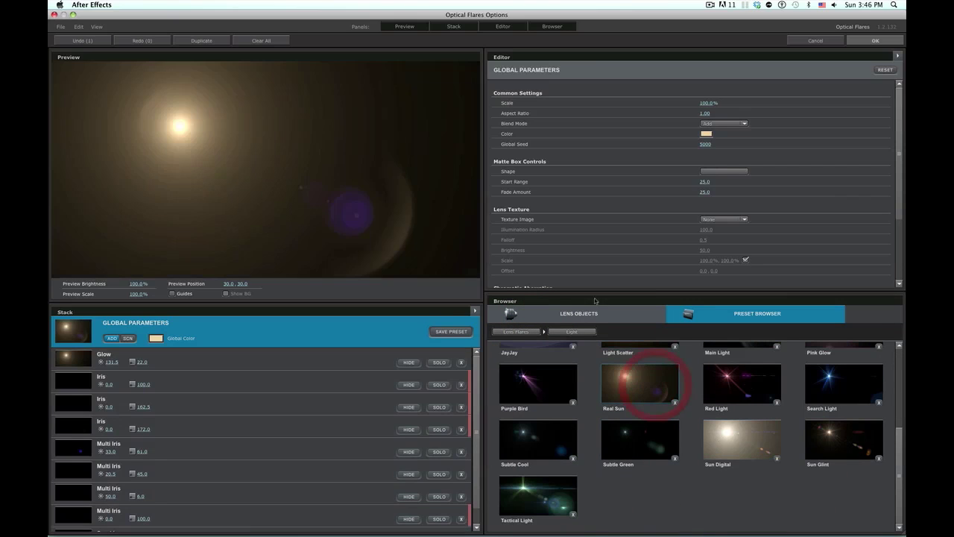
pyautogui.click(865, 41)
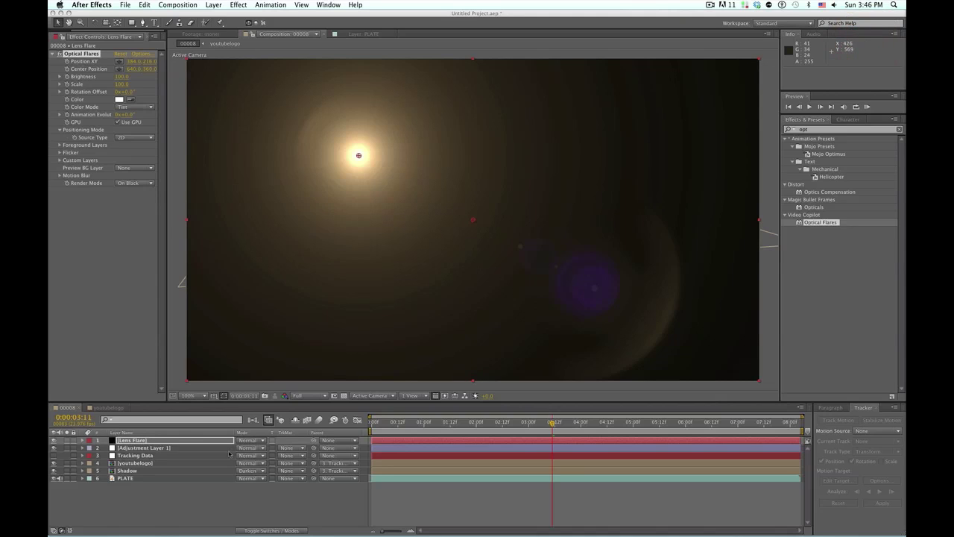
# Scale the Lens Flare layer to 120% and set its blending mode to Screen.
pyautogui.click(137, 439)
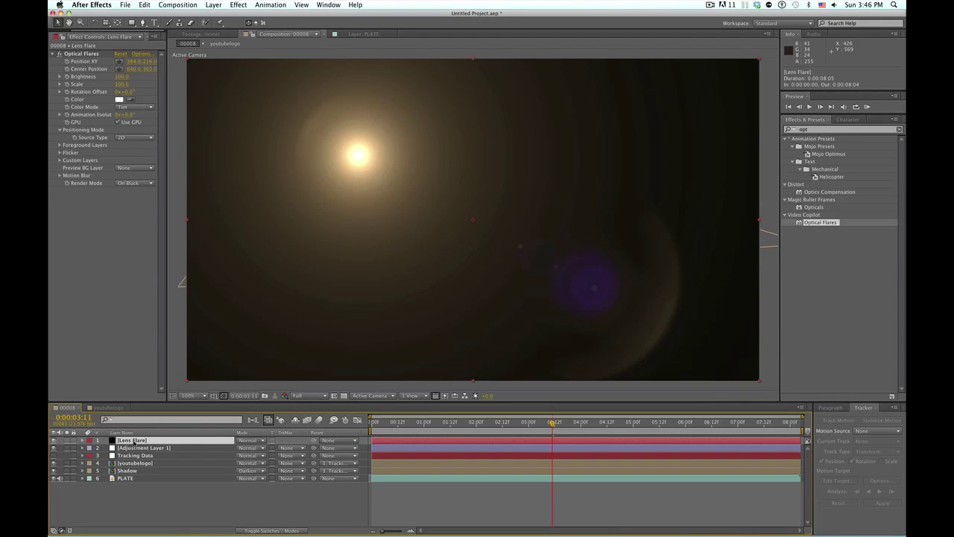
pyautogui.press('s')
pyautogui.moveTo(251, 447); pyautogui.dragTo(125, 462)
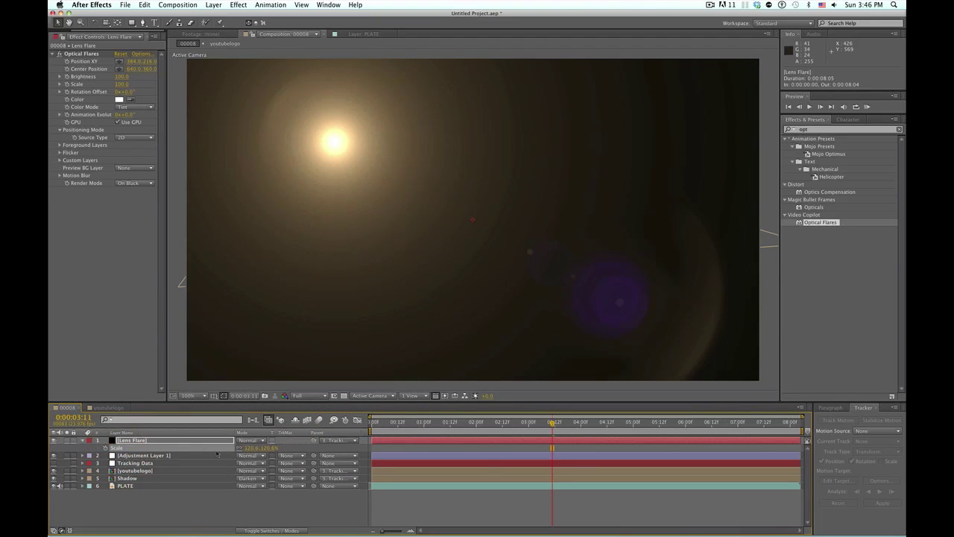
pyautogui.press('F4')
pyautogui.click(250, 439)
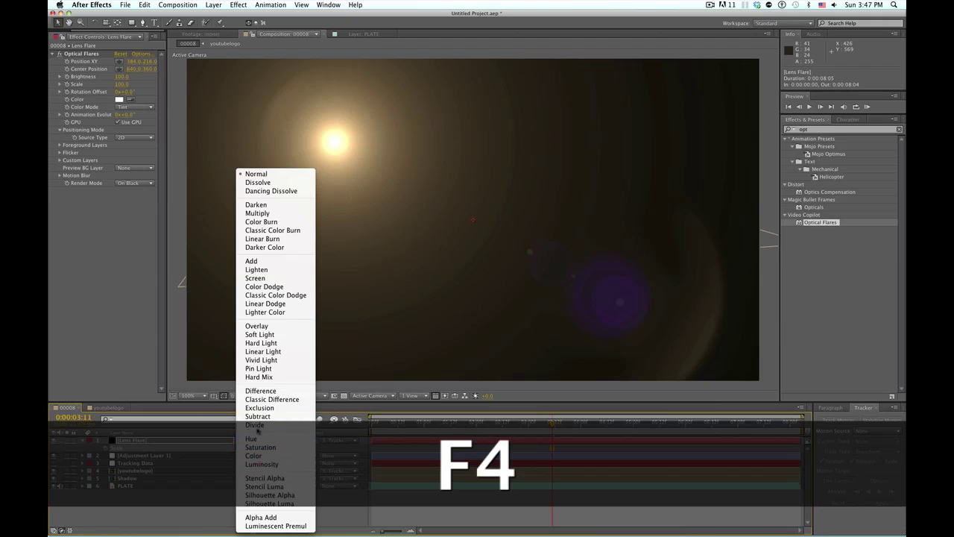
pyautogui.click(271, 278)
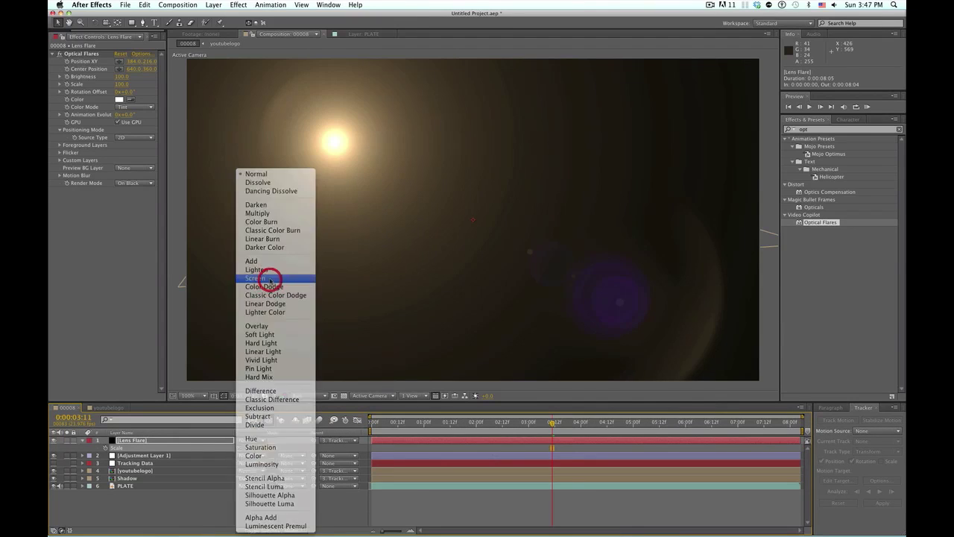
# Place the flare source at the frame's top-left corner and raise Brightness to 170.
pyautogui.press(',')
pyautogui.press(',')
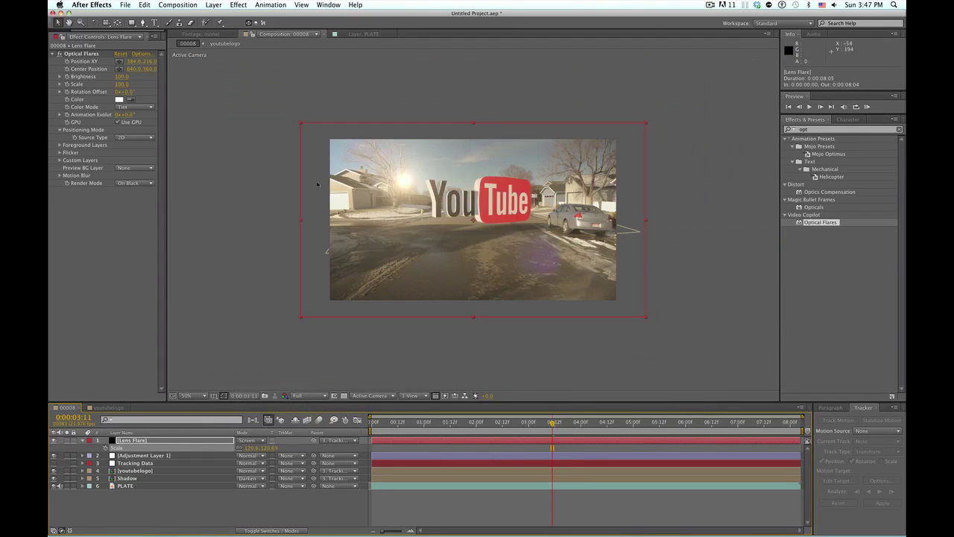
pyautogui.click(88, 61)
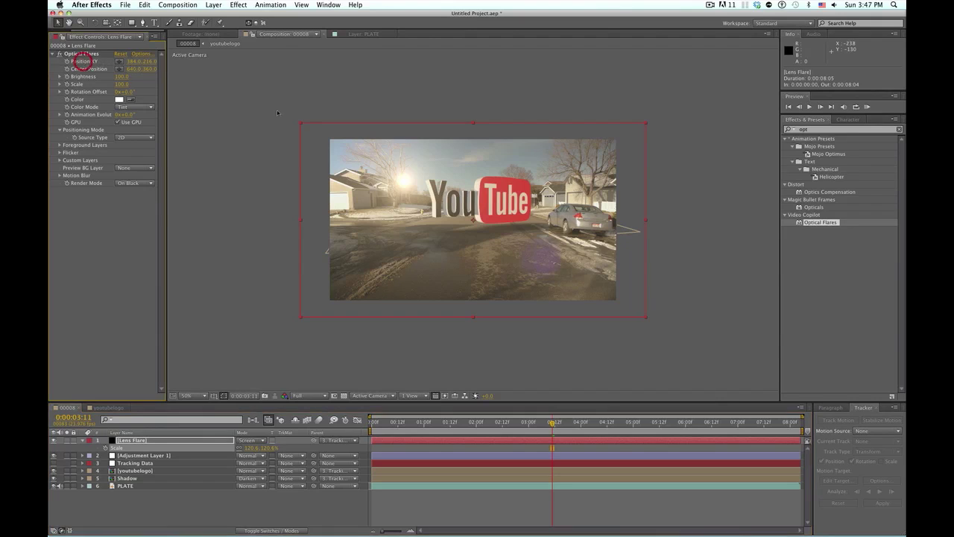
pyautogui.click(119, 61)
pyautogui.click(308, 131)
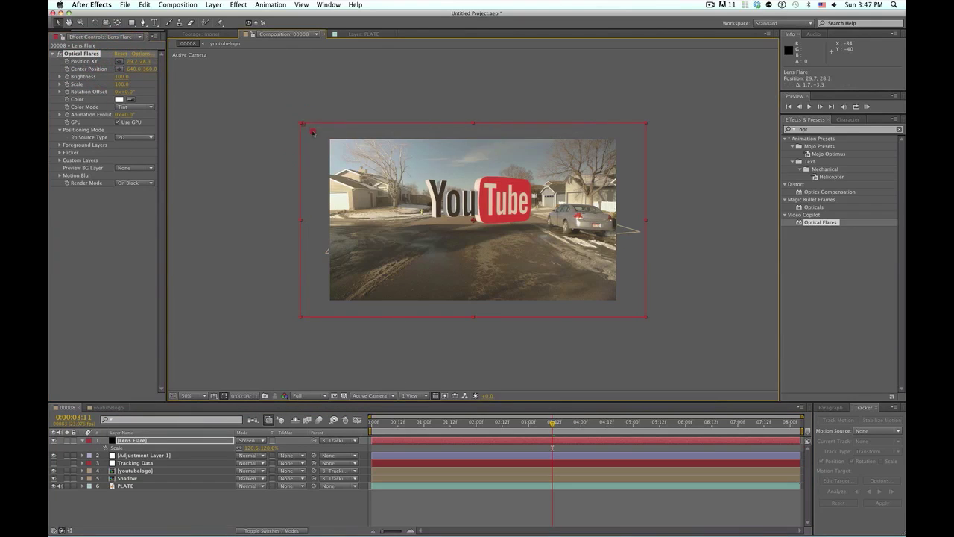
pyautogui.moveTo(316, 135); pyautogui.dragTo(317, 135)
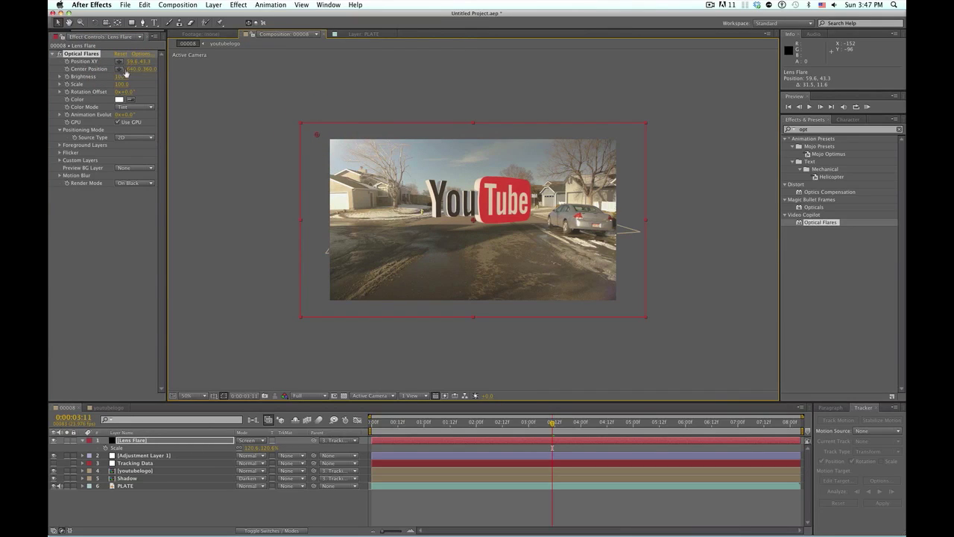
pyautogui.moveTo(122, 78)
pyautogui.mouseDown()
pyautogui.moveTo(138, 78)
pyautogui.moveTo(120, 84)
pyautogui.mouseUp()
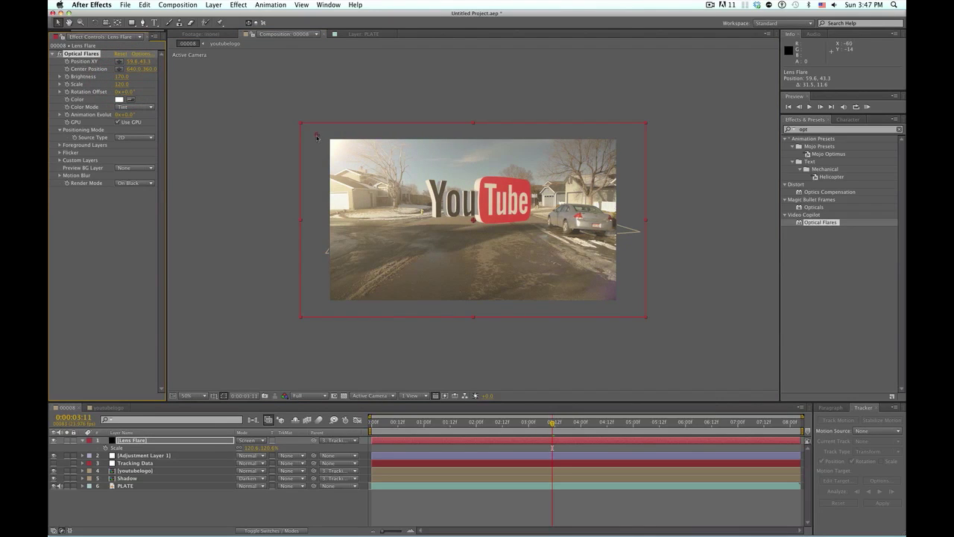
pyautogui.moveTo(317, 135); pyautogui.dragTo(307, 129)
# Set the flare's Center Position near the logo at 528.9, 268.8.
pyautogui.click(119, 69)
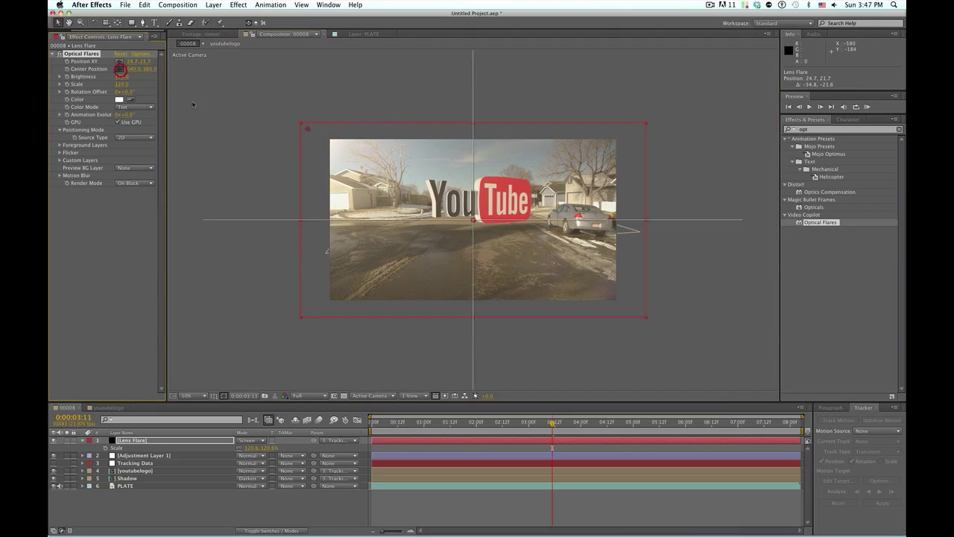
pyautogui.click(496, 241)
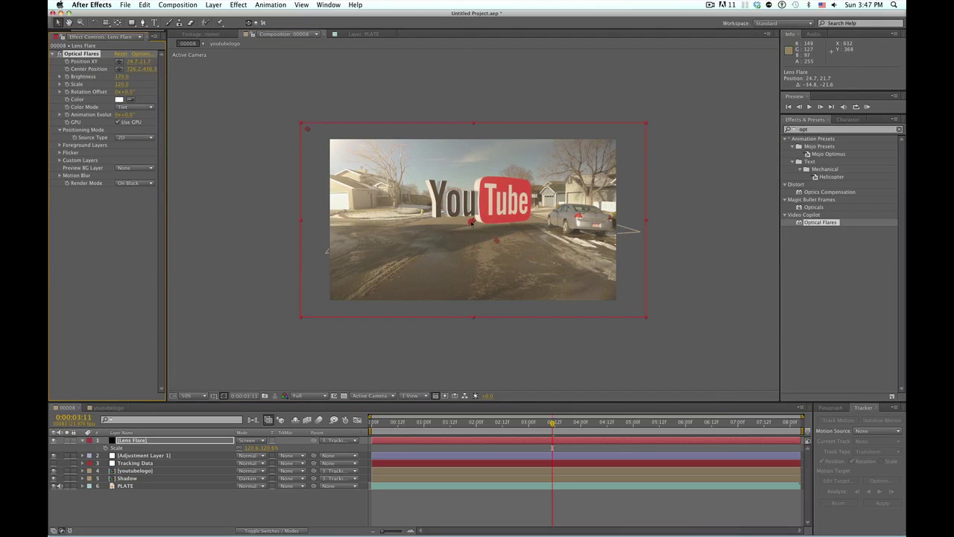
pyautogui.moveTo(481, 225); pyautogui.dragTo(451, 196)
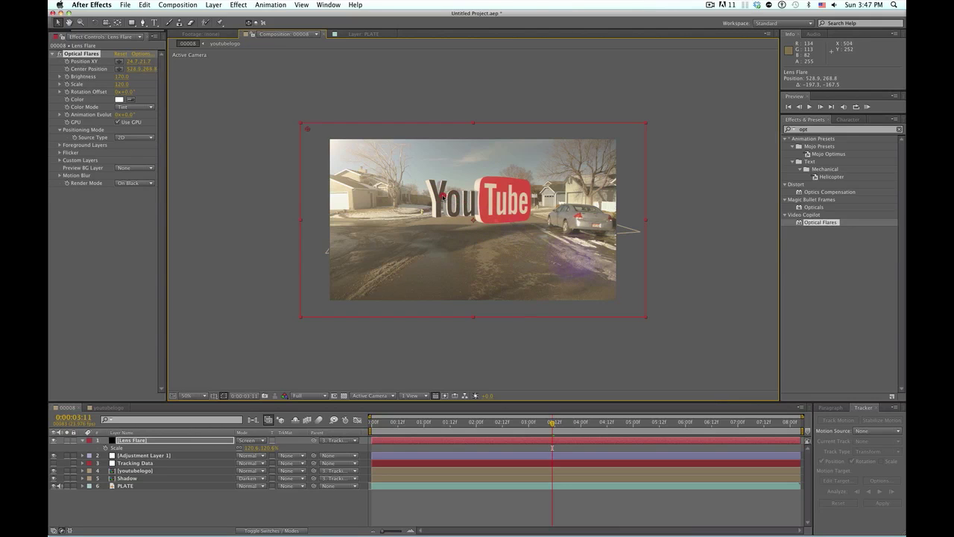
pyautogui.press('/')
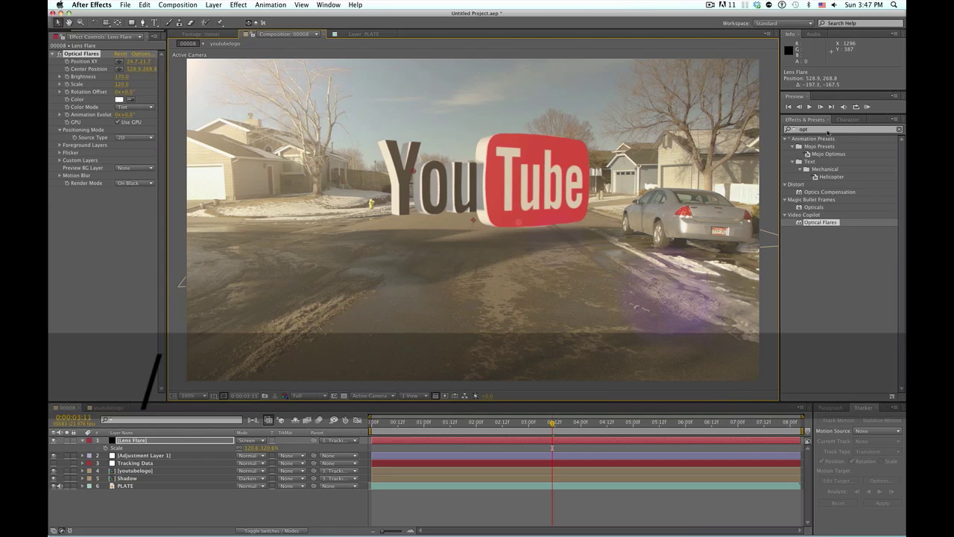
# Apply Fast Blur to the Lens Flare layer with Blurriness 14.
pyautogui.doubleClick(827, 132)
pyautogui.write('fast')
pyautogui.click(802, 245)
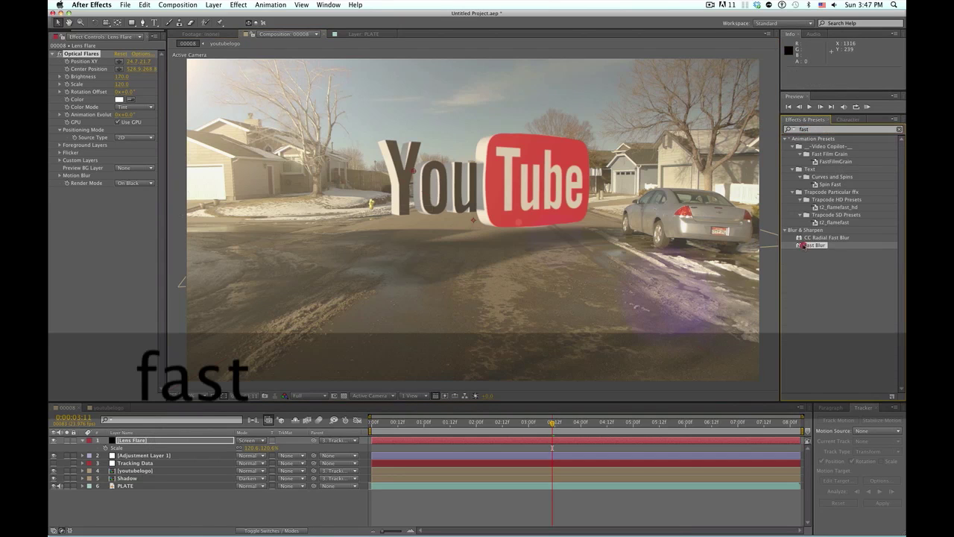
pyautogui.moveTo(803, 246); pyautogui.dragTo(84, 236)
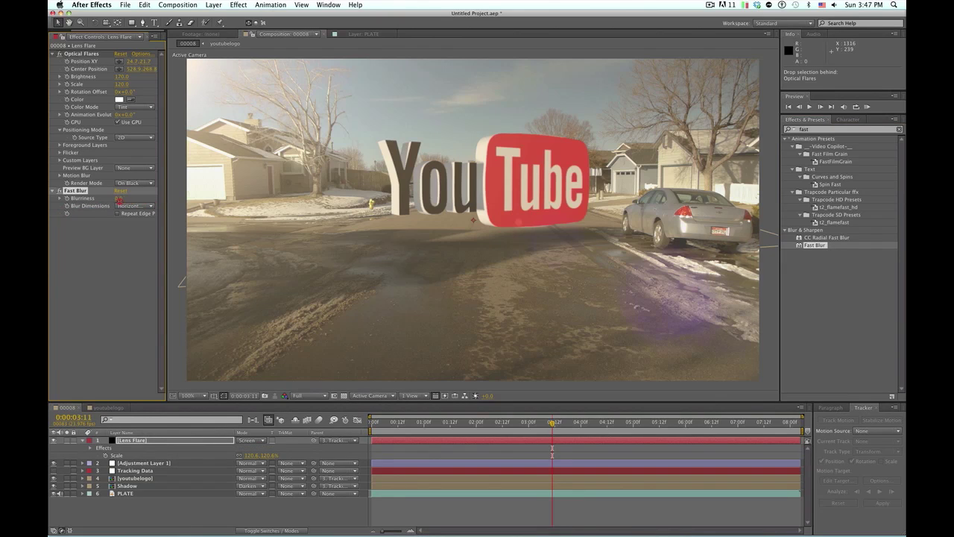
pyautogui.moveTo(124, 200); pyautogui.dragTo(128, 201)
pyautogui.click(323, 515)
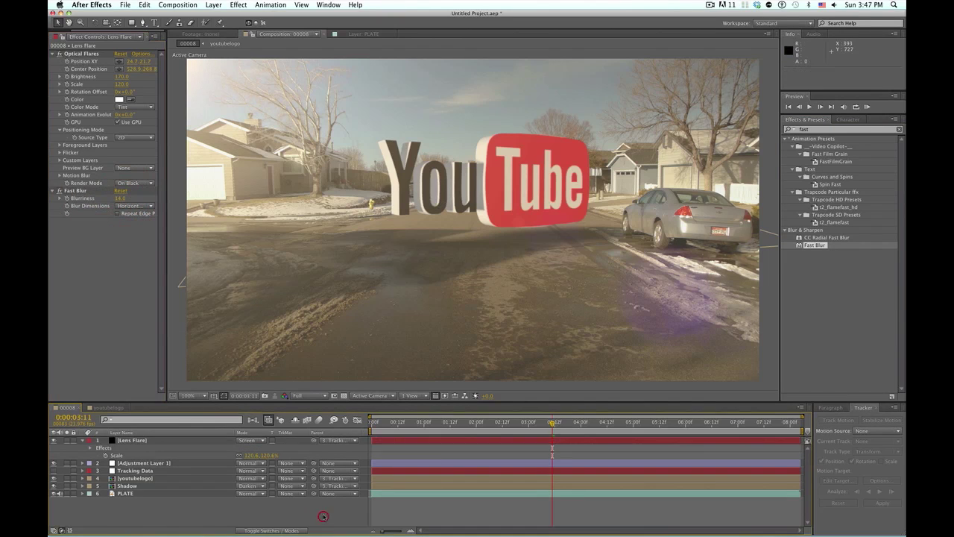
pyautogui.click(82, 441)
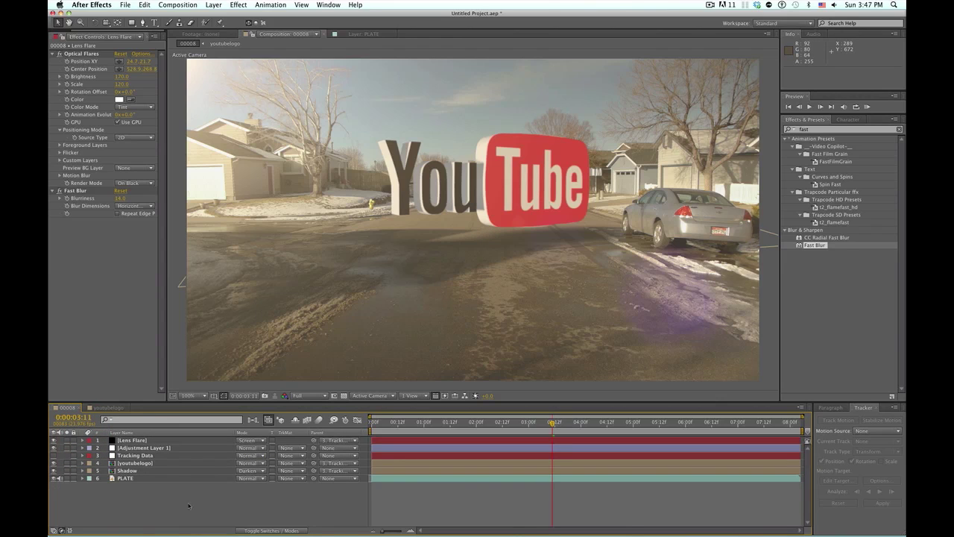
# Move the adjustment layer to the top of the stack and rename it CC.
pyautogui.moveTo(136, 447); pyautogui.dragTo(134, 438)
pyautogui.press('Return')
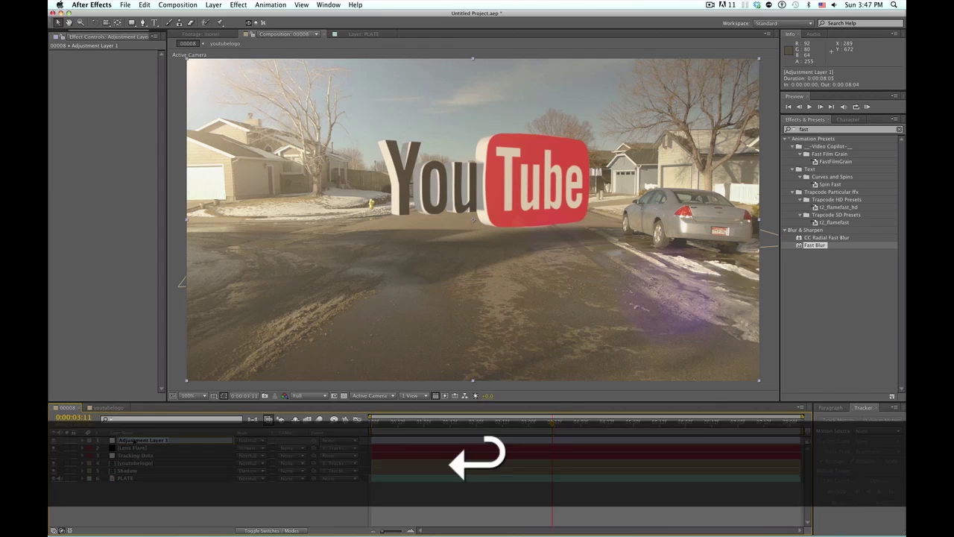
pyautogui.write('CC')
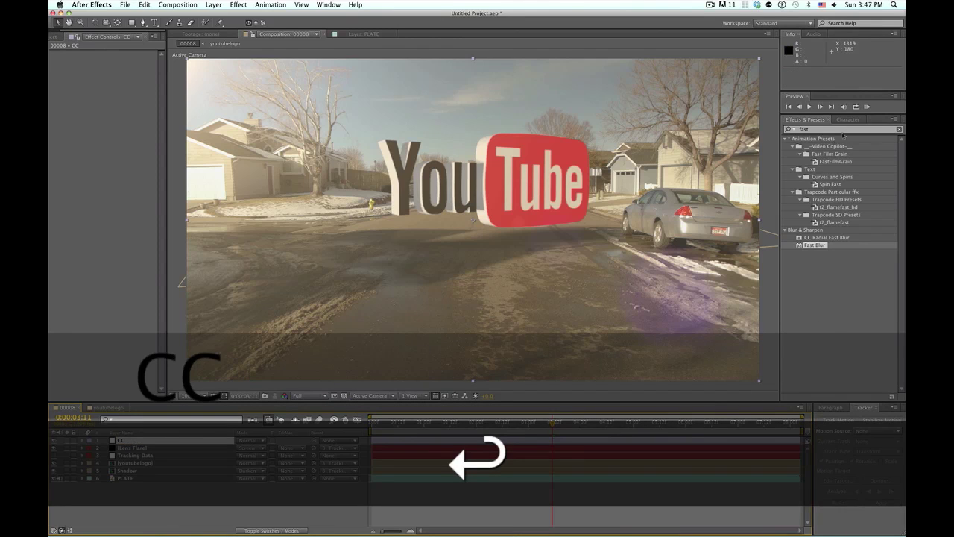
# Apply Curves to CC with an S-shaped contrast curve.
pyautogui.click(766, 121)
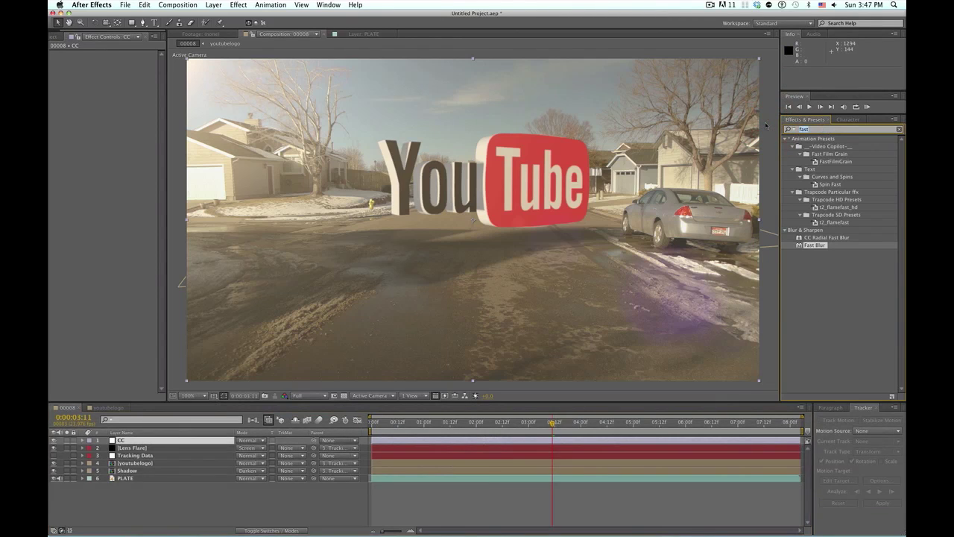
pyautogui.write('curv')
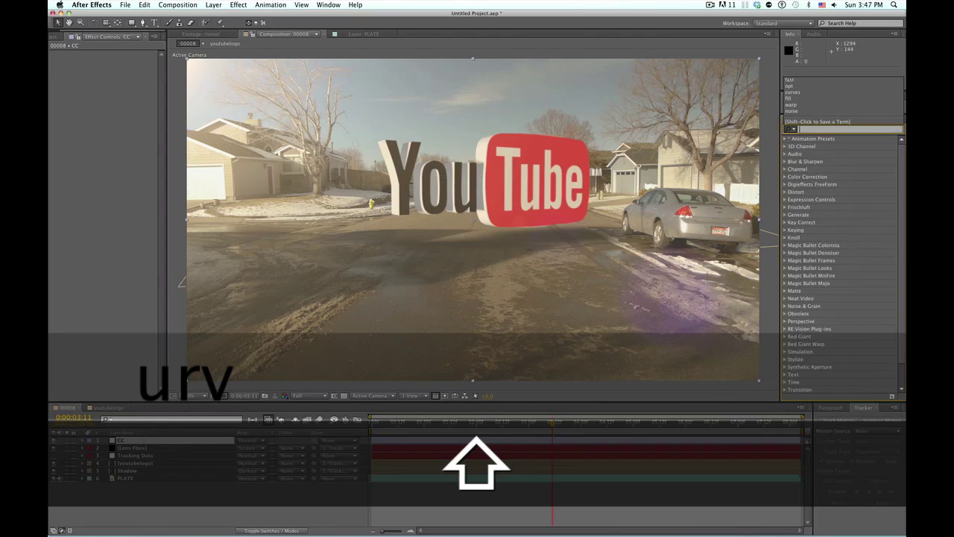
pyautogui.write('Curves')
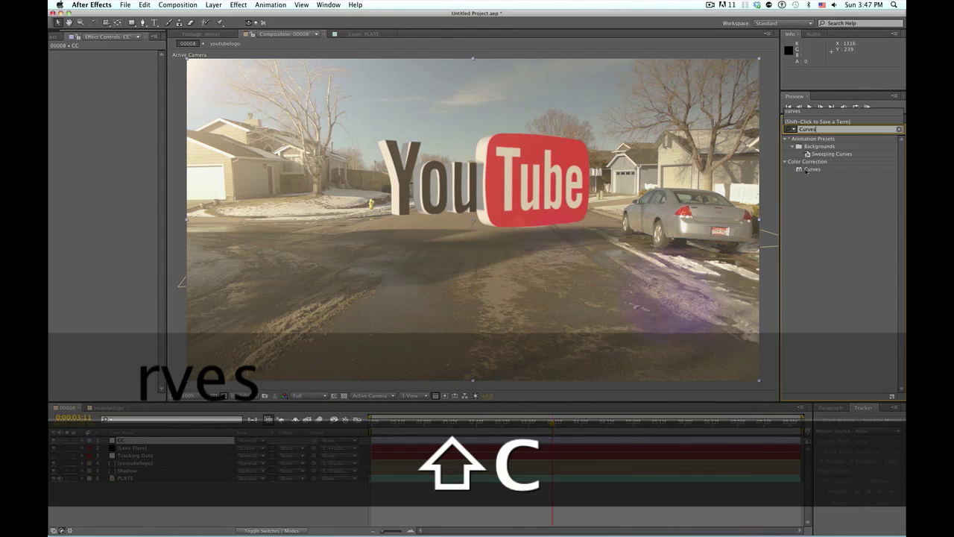
pyautogui.doubleClick(806, 170)
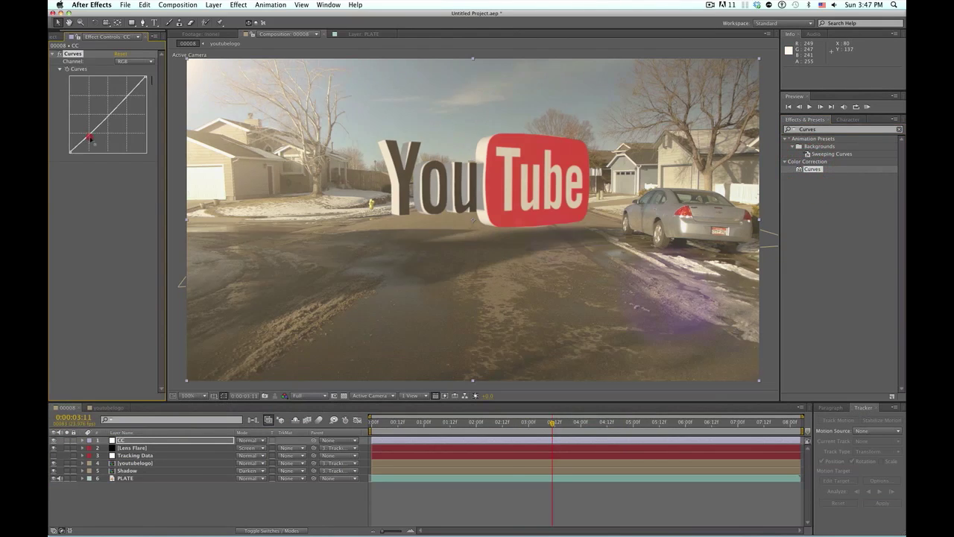
pyautogui.moveTo(89, 137); pyautogui.dragTo(91, 139)
pyautogui.moveTo(125, 95); pyautogui.dragTo(129, 92)
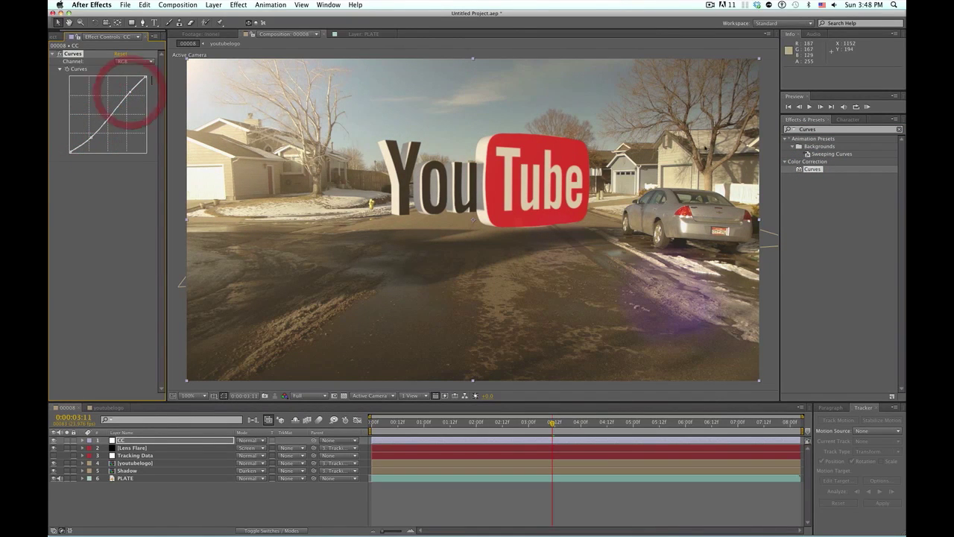
pyautogui.click(823, 130)
# Add Levels to CC with separate red, green and blue tweaks, Blue Gamma 1.20.
pyautogui.write('levels')
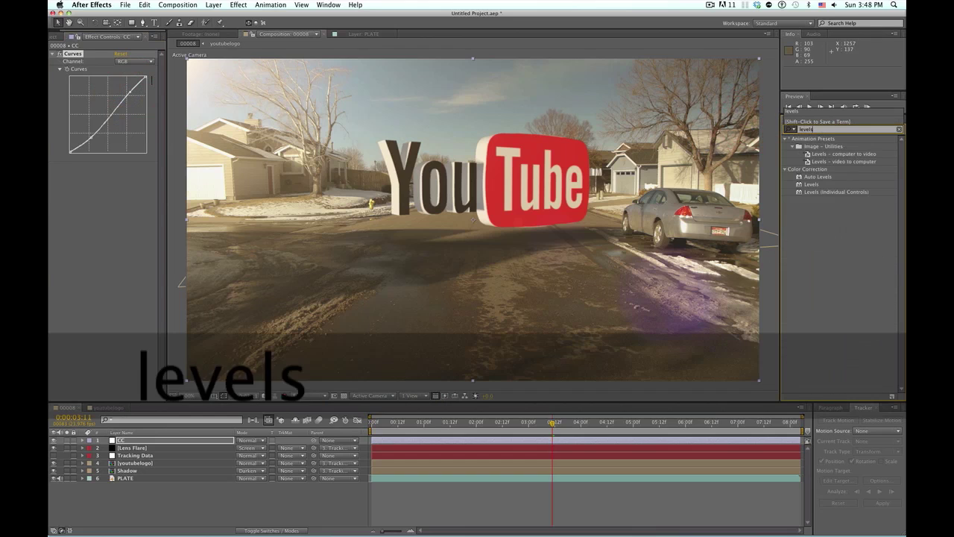
pyautogui.doubleClick(810, 184)
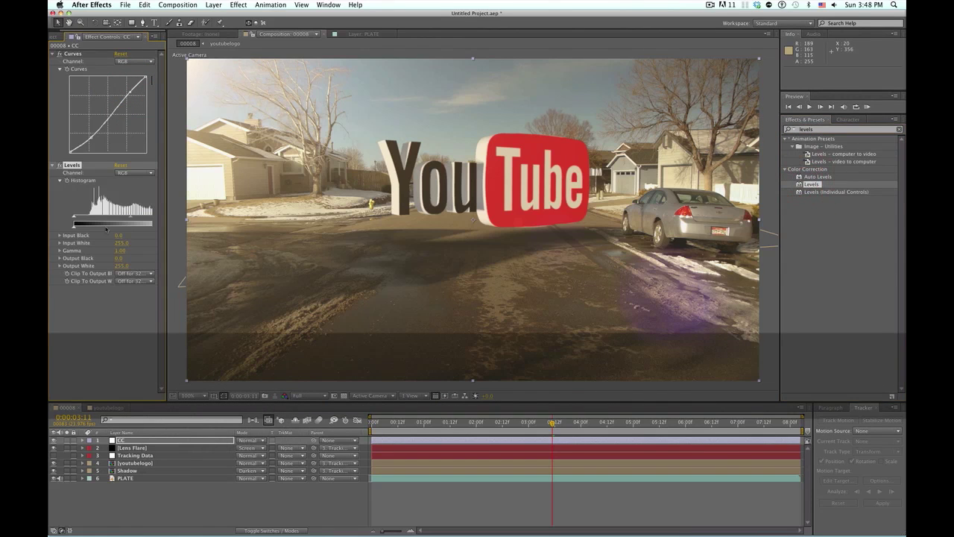
pyautogui.click(132, 174)
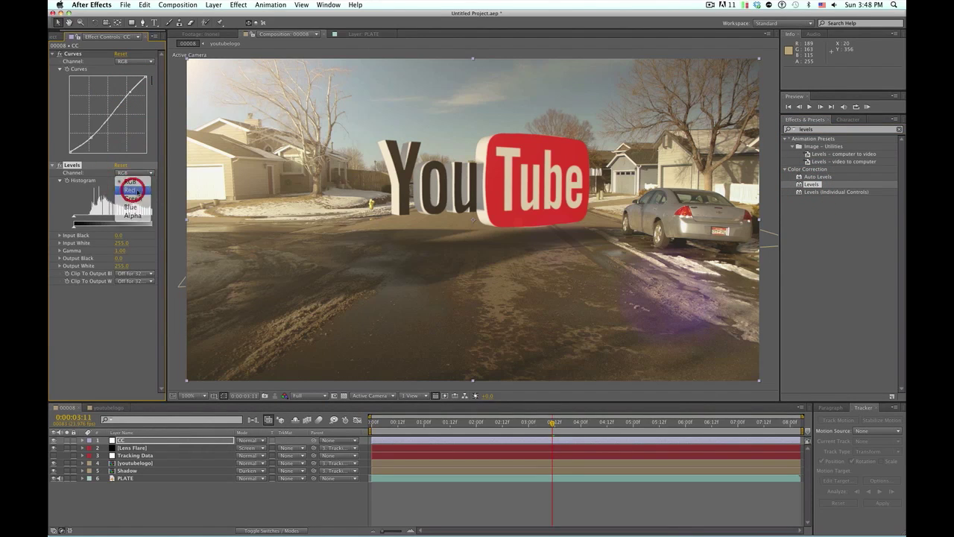
pyautogui.click(131, 187)
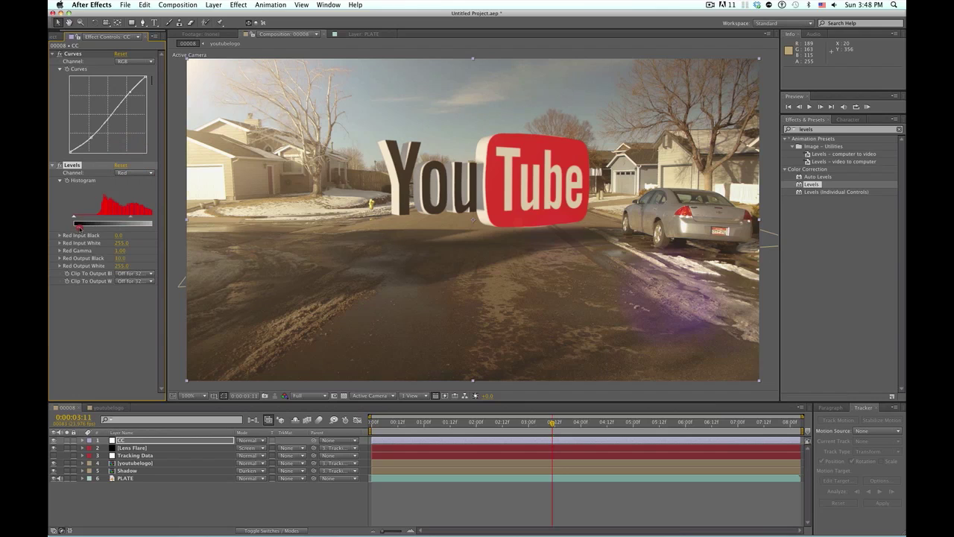
pyautogui.moveTo(76, 226); pyautogui.dragTo(77, 224)
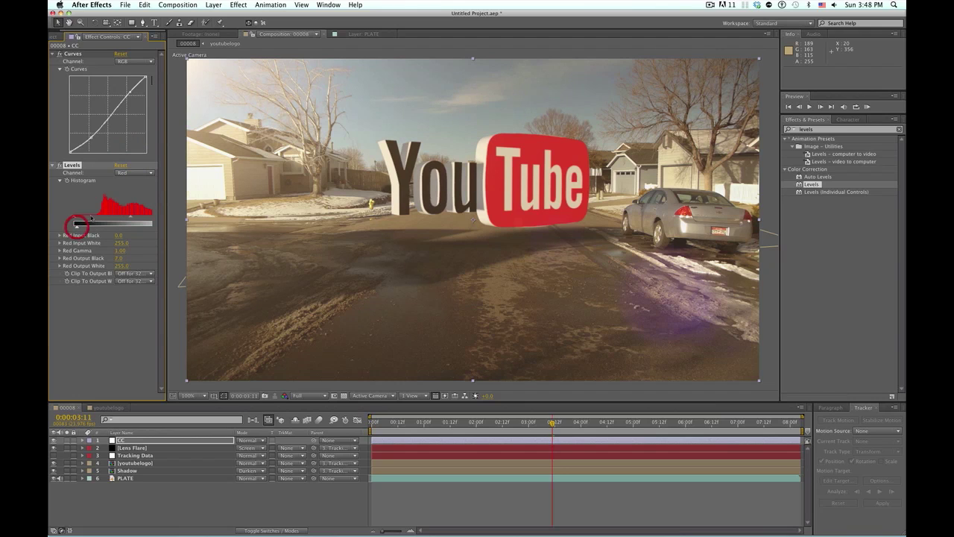
pyautogui.click(135, 173)
pyautogui.click(131, 199)
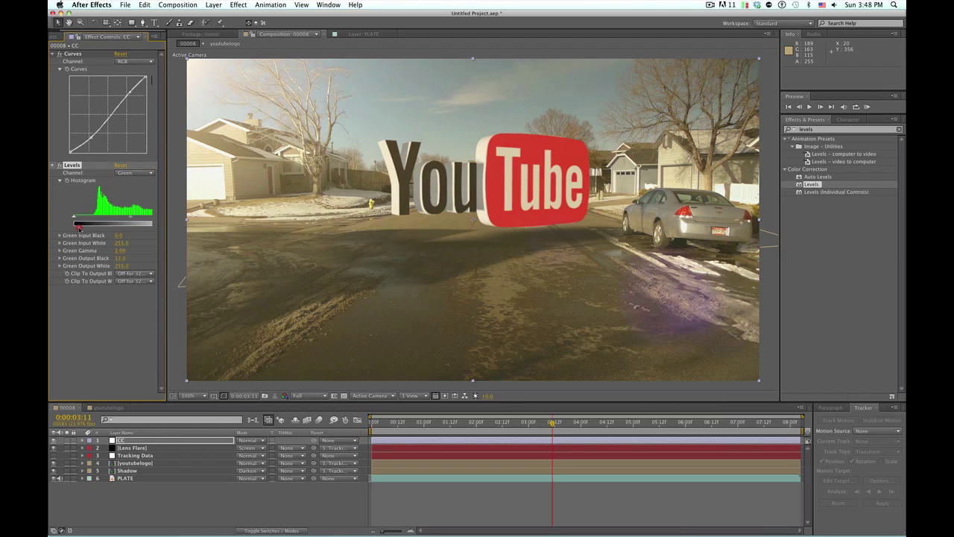
pyautogui.click(134, 173)
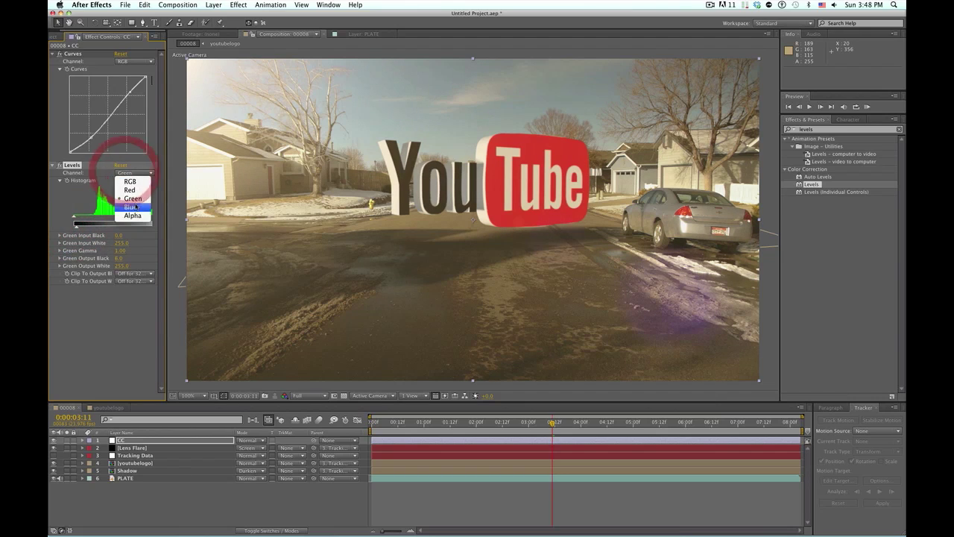
pyautogui.click(134, 198)
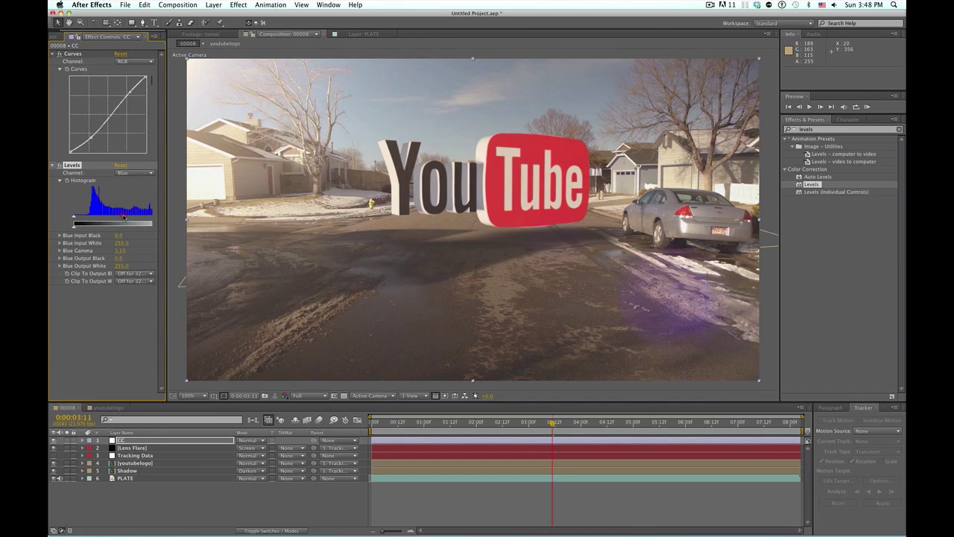
pyautogui.moveTo(124, 217); pyautogui.dragTo(120, 215)
pyautogui.press('super+a')
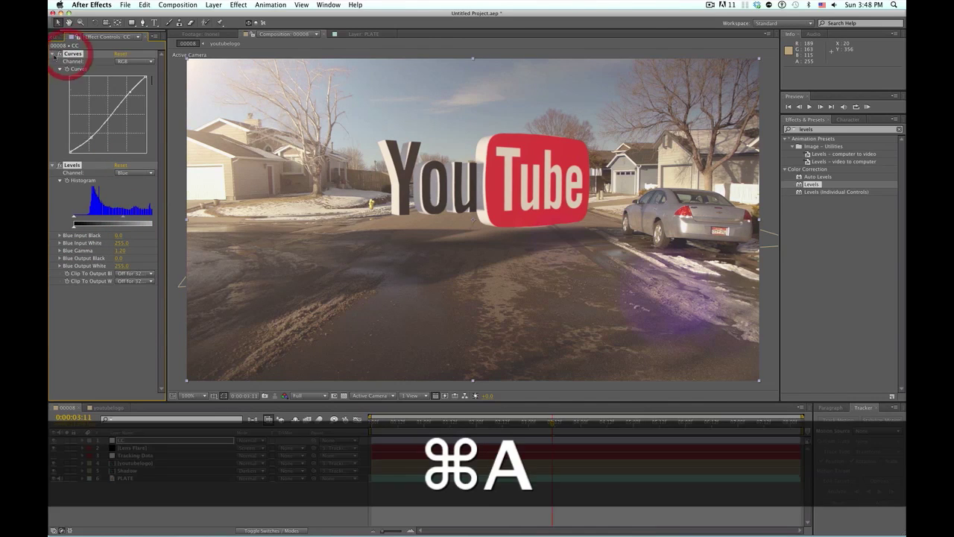
pyautogui.click(53, 54)
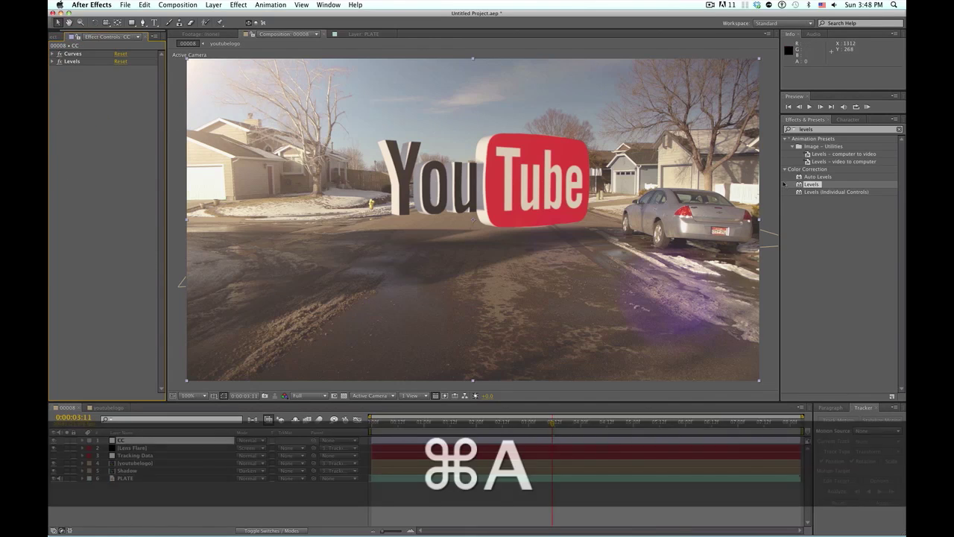
pyautogui.click(143, 518)
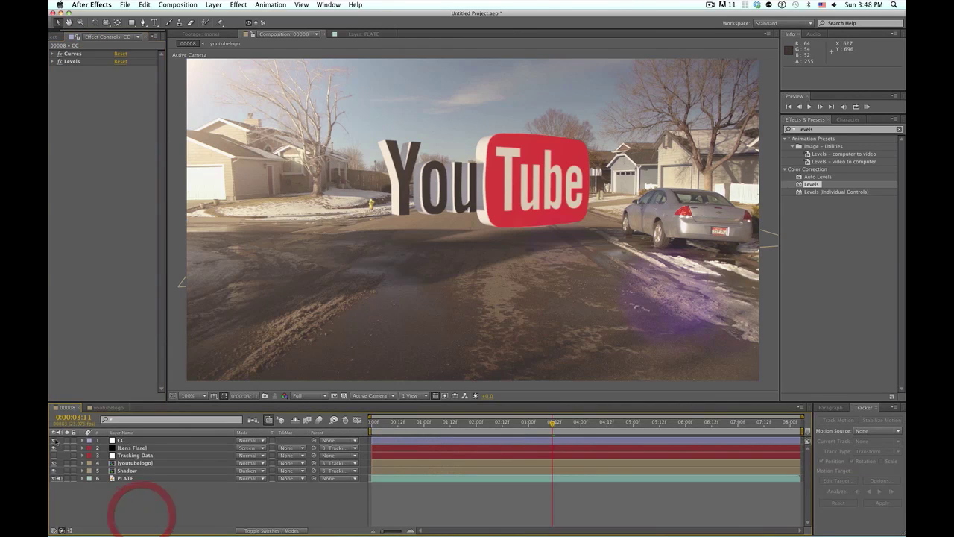
pyautogui.click(53, 440)
pyautogui.click(52, 441)
pyautogui.click(53, 440)
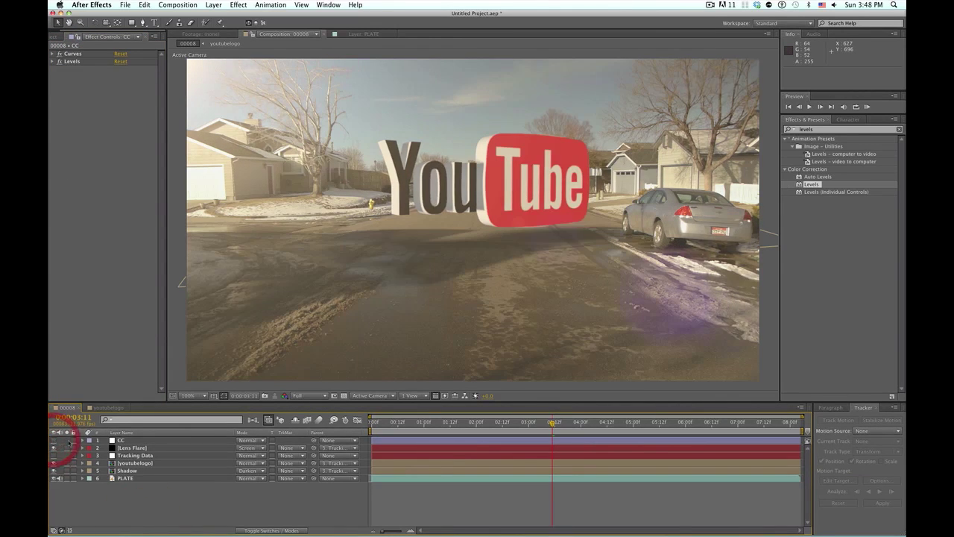
pyautogui.click(67, 478)
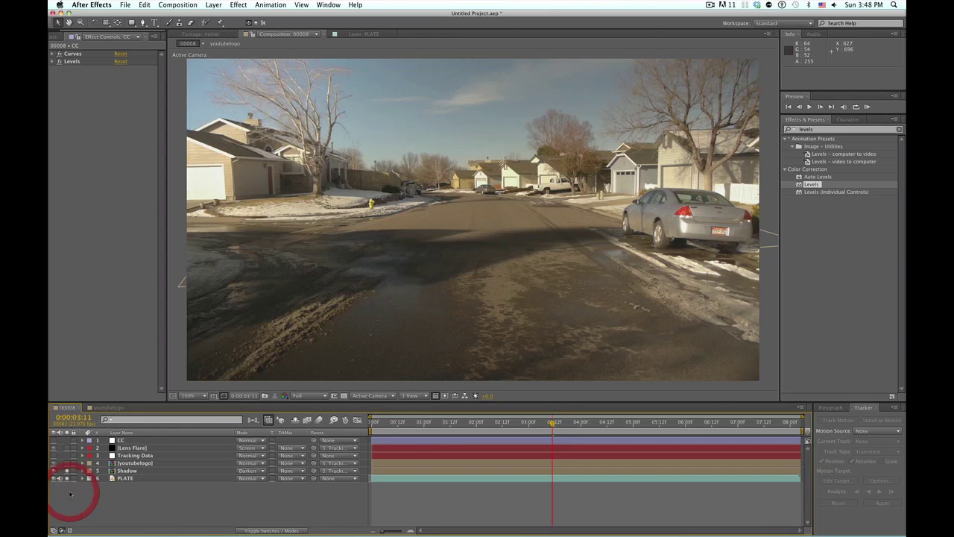
pyautogui.click(67, 478)
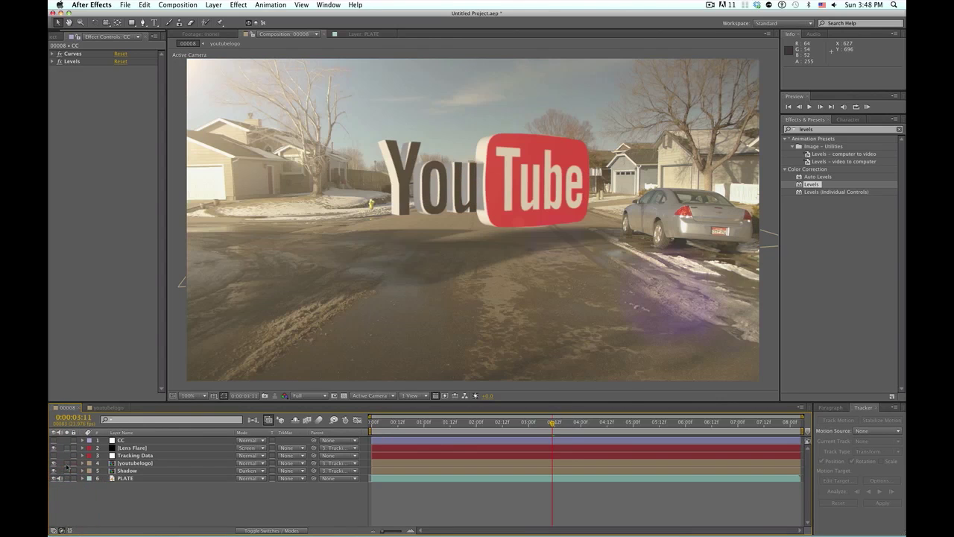
pyautogui.click(68, 488)
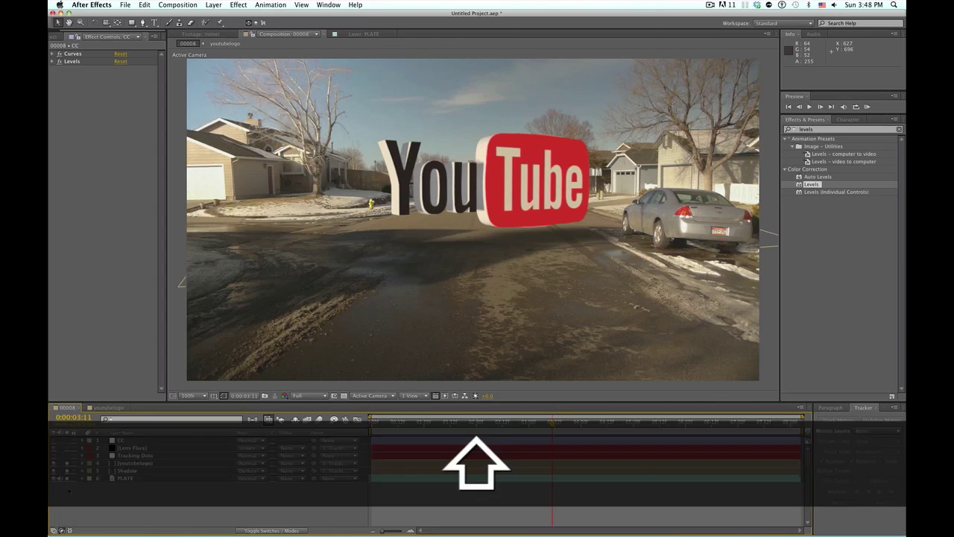
pyautogui.hotkey('shift', 'F8')
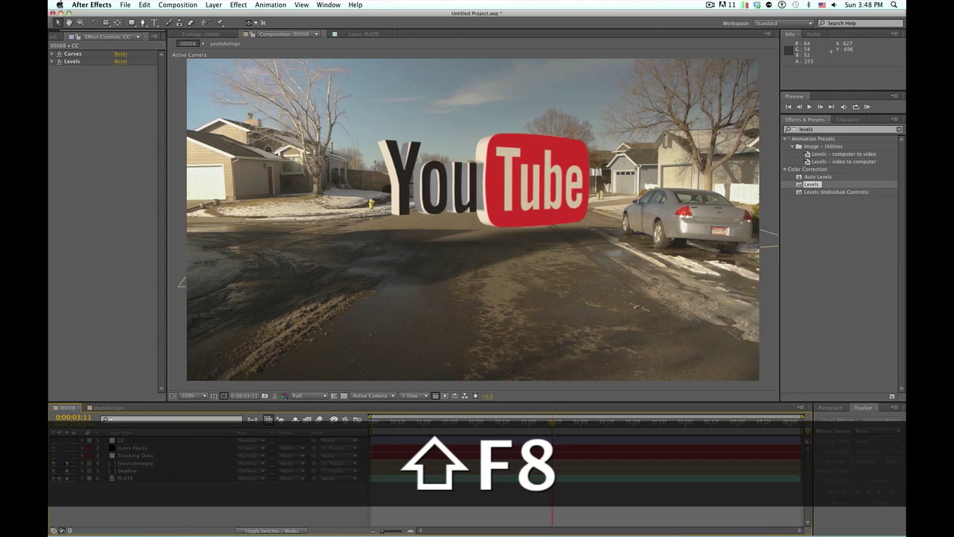
pyautogui.click(69, 489)
pyautogui.press('F8')
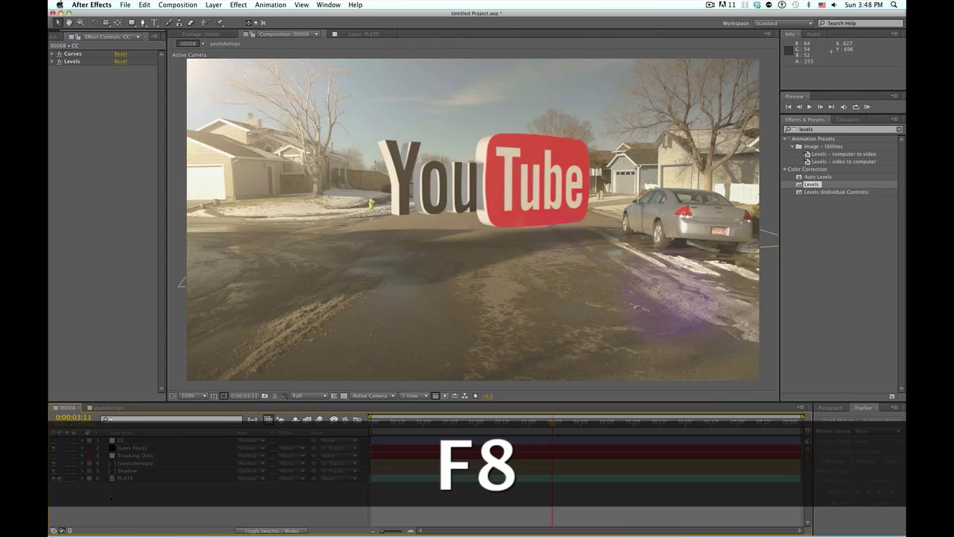
# Apply Reduce Interlace Flicker to the youtubelogo layer with Softness set to 1.0.
pyautogui.click(132, 463)
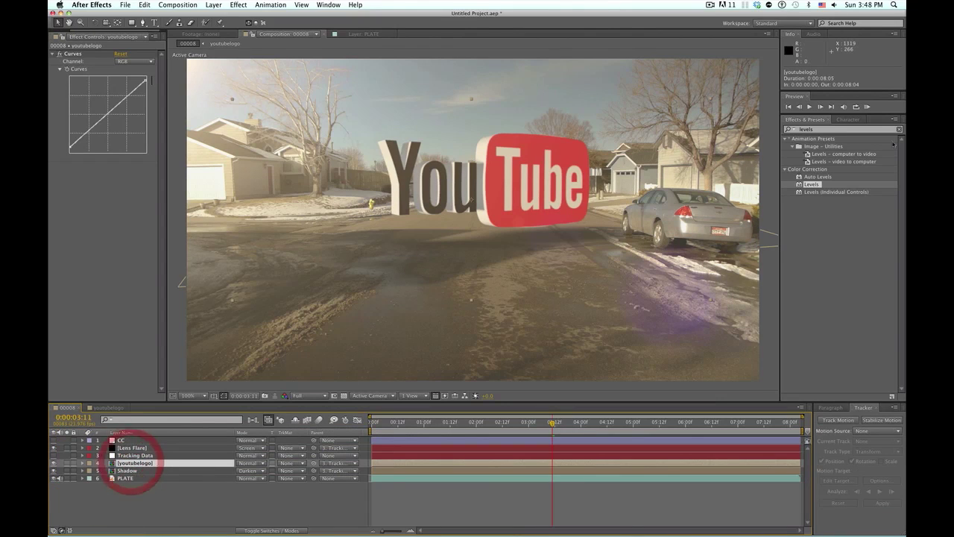
pyautogui.click(820, 129)
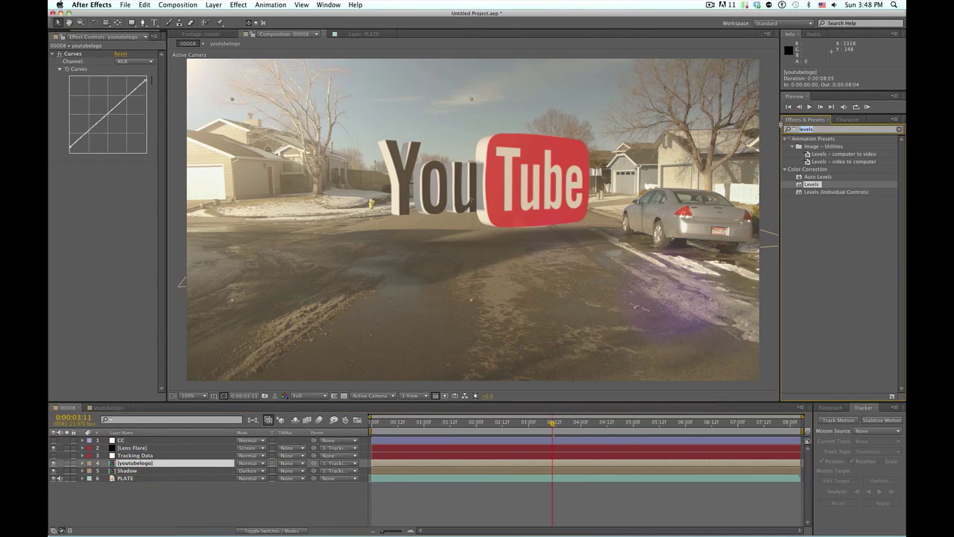
pyautogui.write('fast')
pyautogui.click(789, 128)
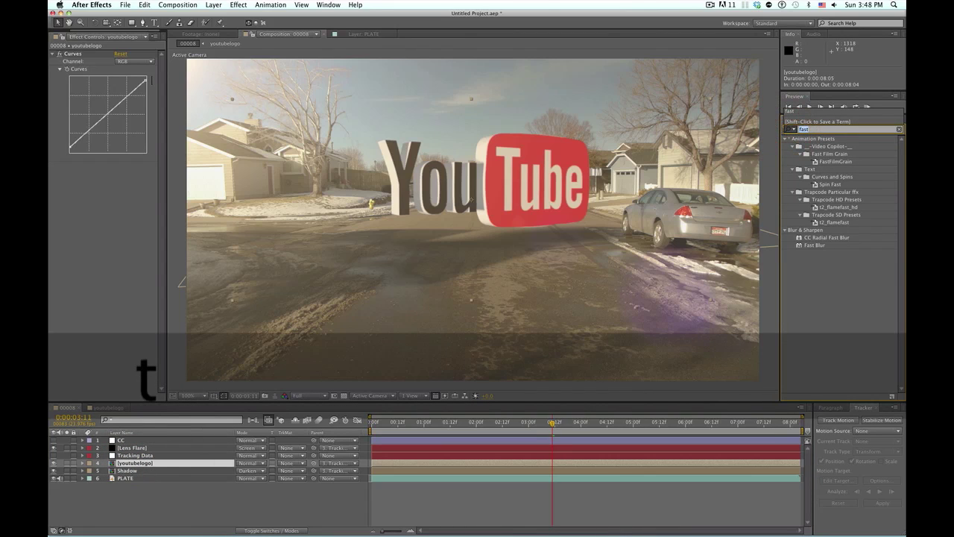
pyautogui.press('Escape')
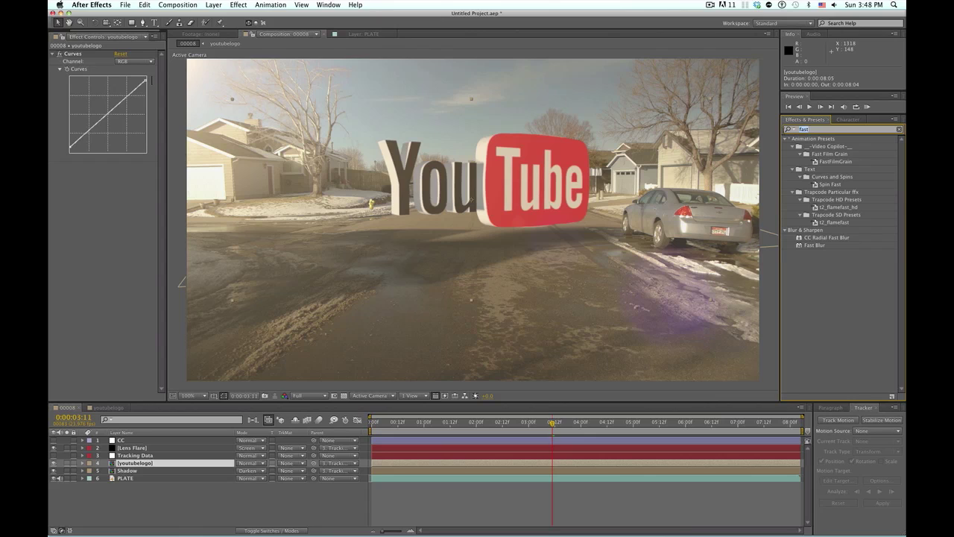
pyautogui.write('redu')
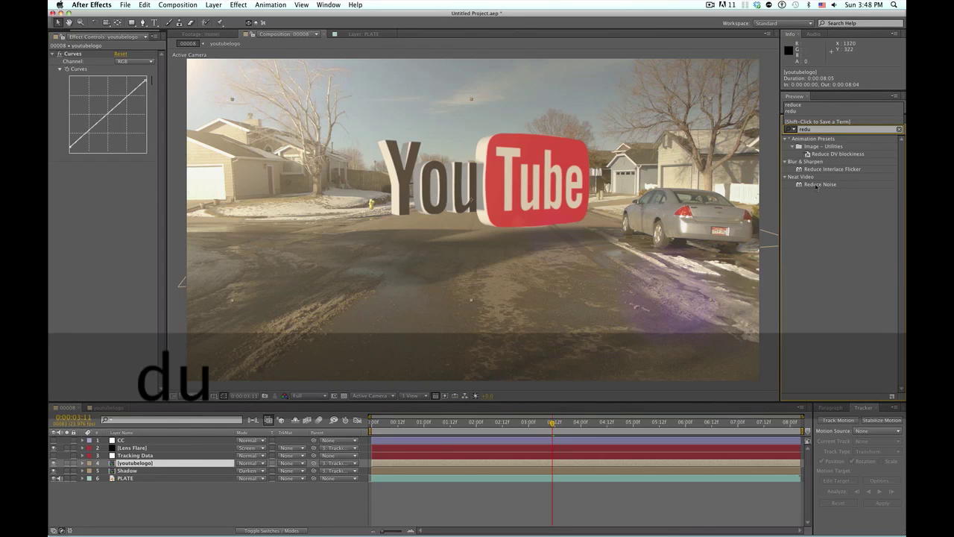
pyautogui.moveTo(826, 170); pyautogui.dragTo(121, 195)
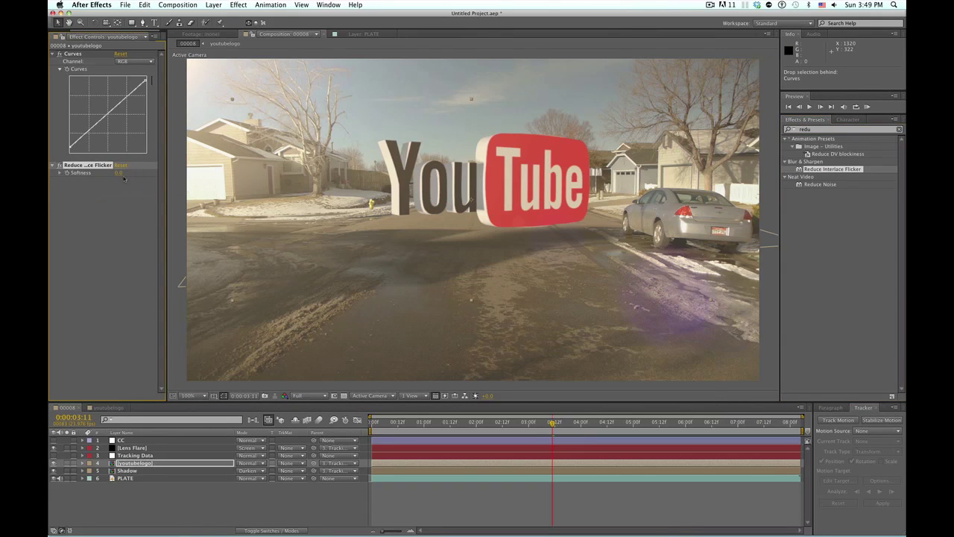
pyautogui.click(121, 173)
pyautogui.write('1')
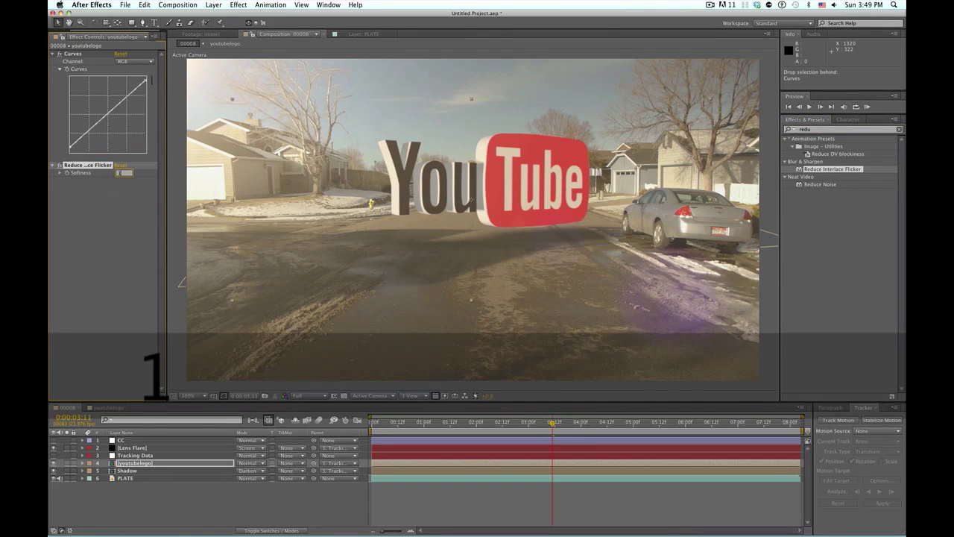
pyautogui.press('Return')
pyautogui.click(110, 205)
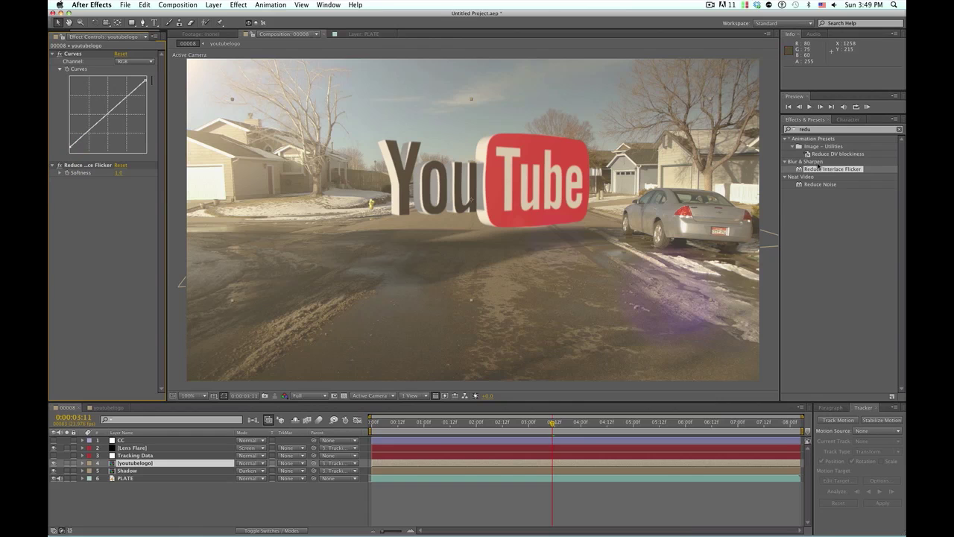
pyautogui.press('super+5')
# Apply Edge Blur to the youtubelogo layer with Blur Amount and Edge Width set to 0.5.
pyautogui.write('edge')
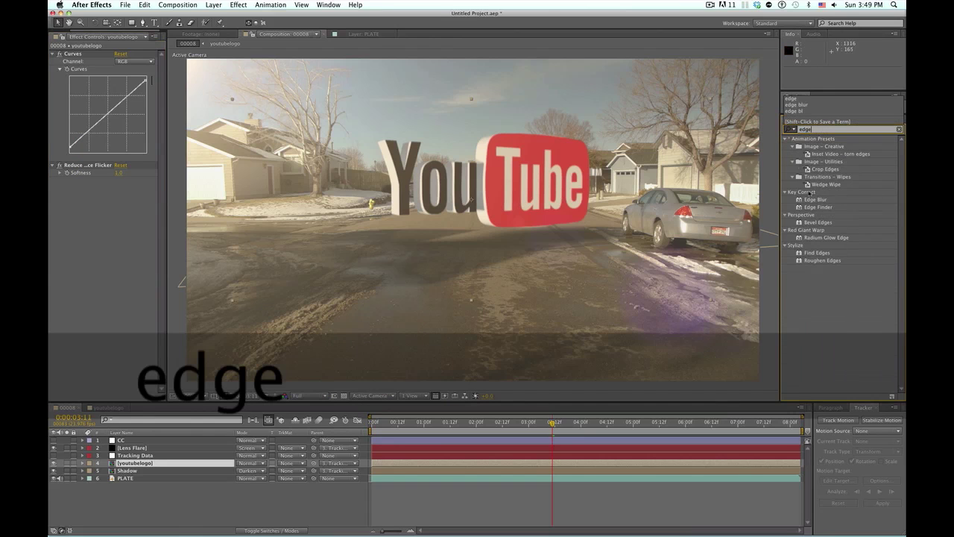
pyautogui.moveTo(820, 200); pyautogui.dragTo(130, 235)
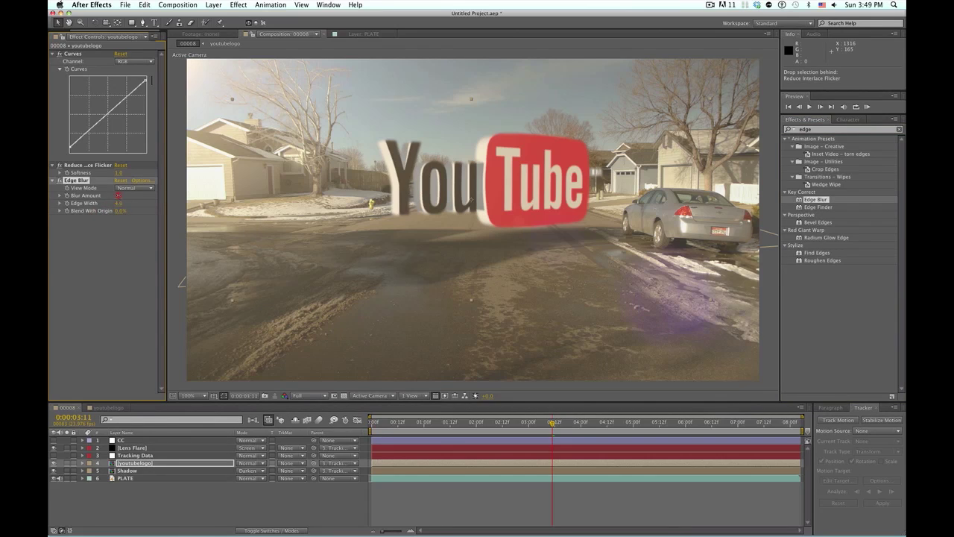
pyautogui.click(117, 195)
pyautogui.write('.5')
pyautogui.press('Tab')
pyautogui.write('.5')
pyautogui.press('Return')
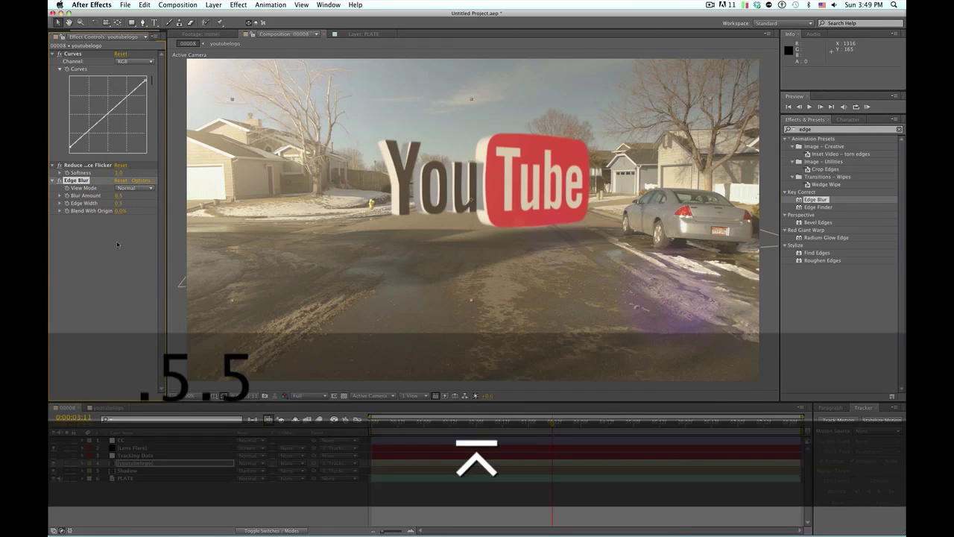
# Lower the Edge Blur's Blur Amount to 0.2.
pyautogui.click(117, 245)
pyautogui.click(118, 195)
pyautogui.write('.2')
pyautogui.press('Tab')
pyautogui.write('.2')
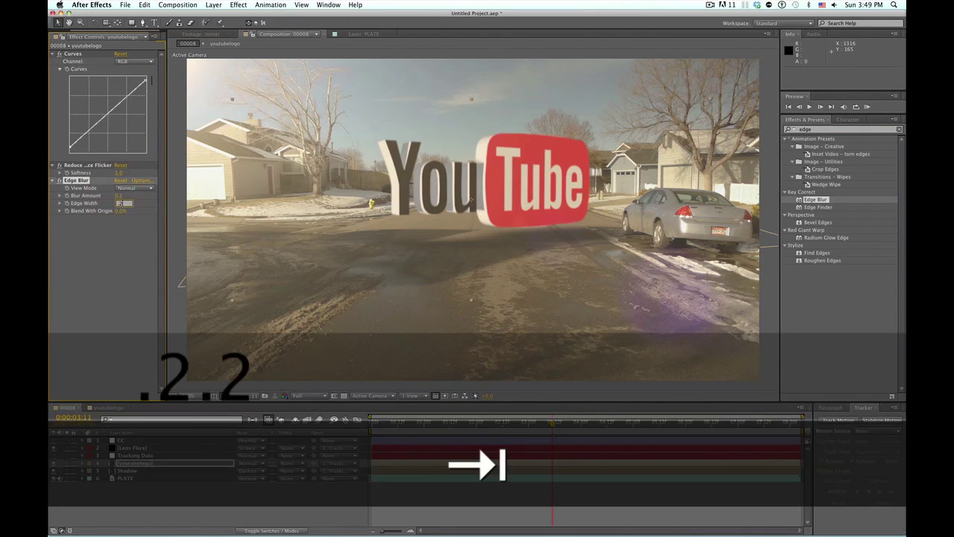
pyautogui.click(126, 247)
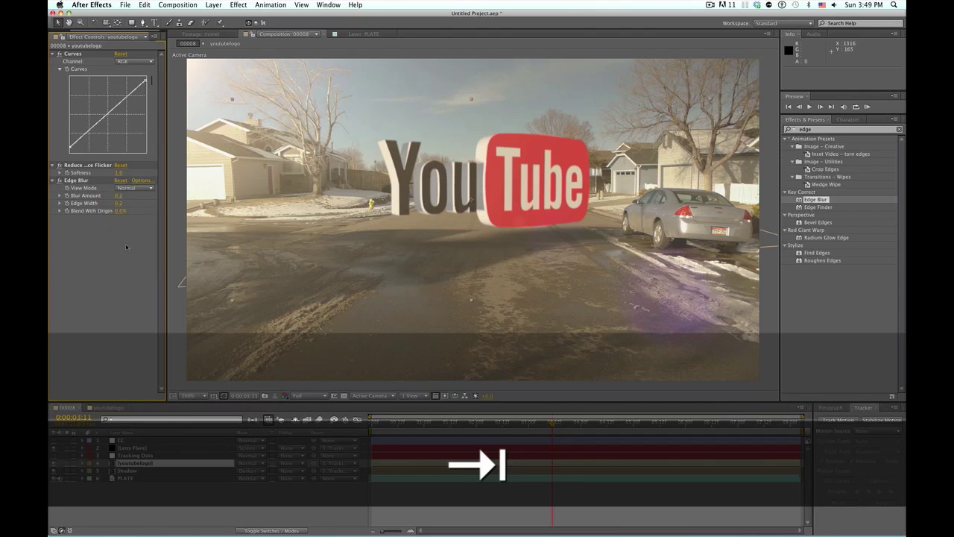
# Set Edge Blur's Blur Amount and Edge Width both to 0.1, keeping the effect enabled.
pyautogui.click(60, 180)
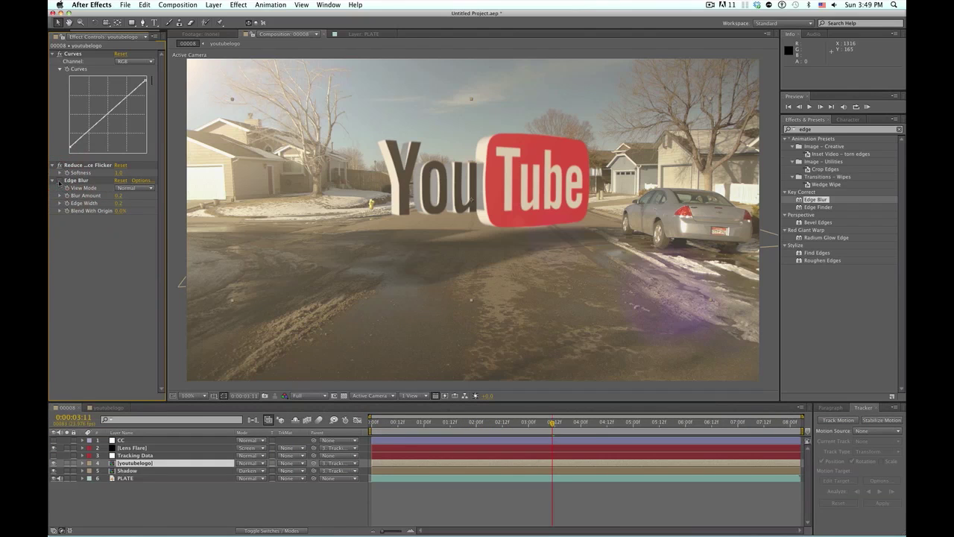
pyautogui.click(59, 180)
pyautogui.click(59, 180)
pyautogui.click(118, 195)
pyautogui.write('.1')
pyautogui.press('Tab')
pyautogui.write('.1')
pyautogui.press('KP_Enter')
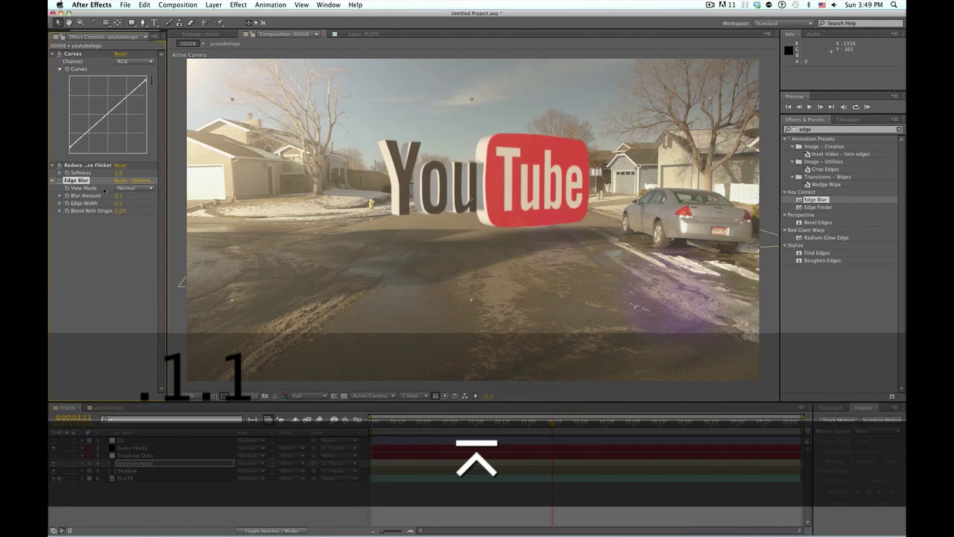
pyautogui.click(59, 180)
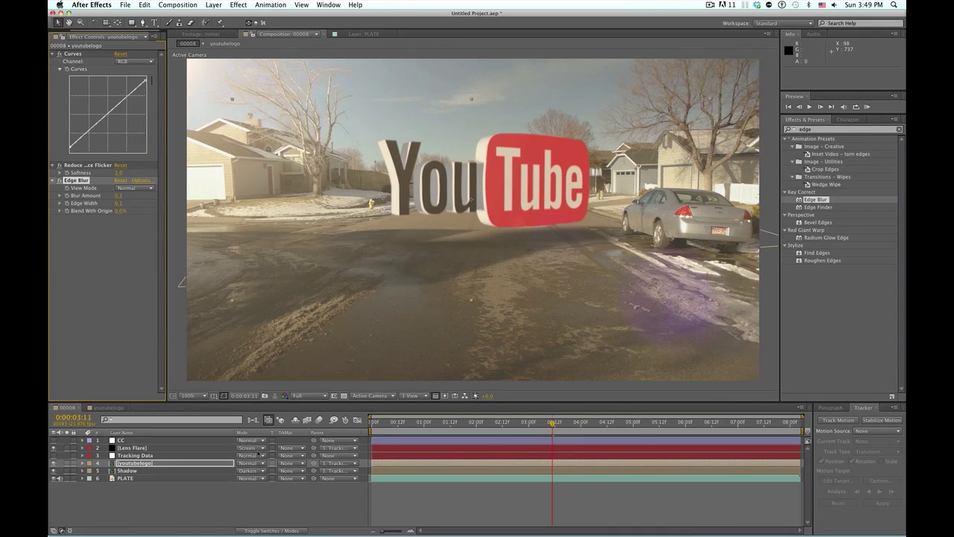
# Select Edge Blur in the logo layer's Effect Controls and delete it.
pyautogui.press('F4')
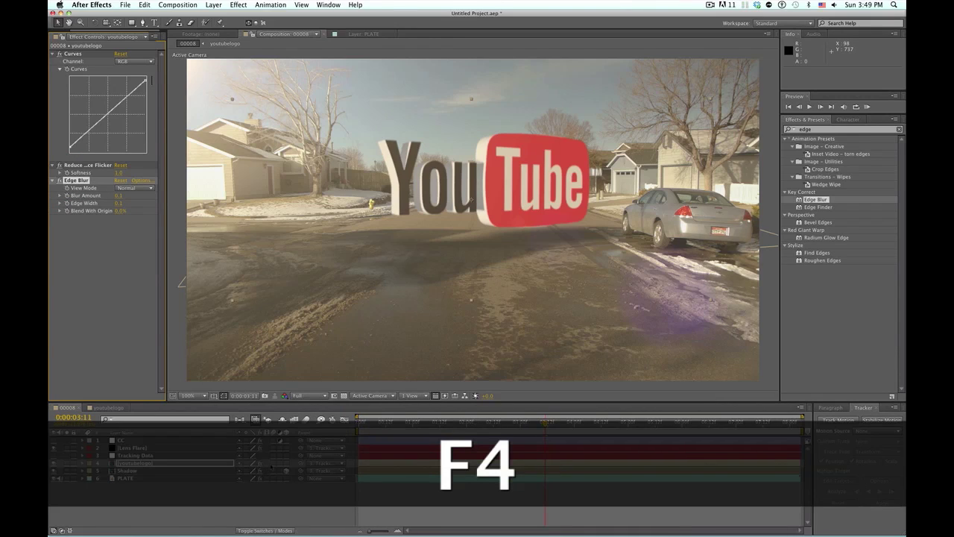
pyautogui.press('super+a')
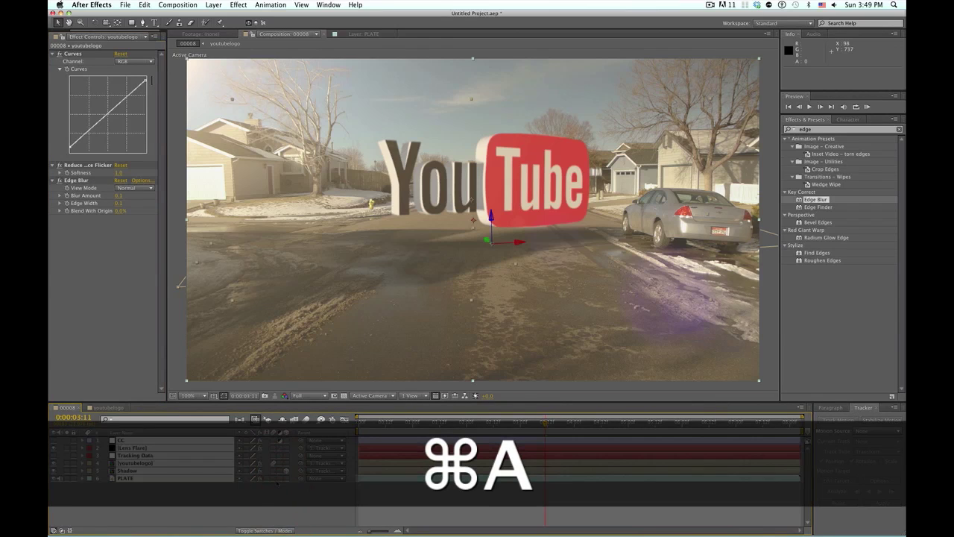
pyautogui.click(277, 500)
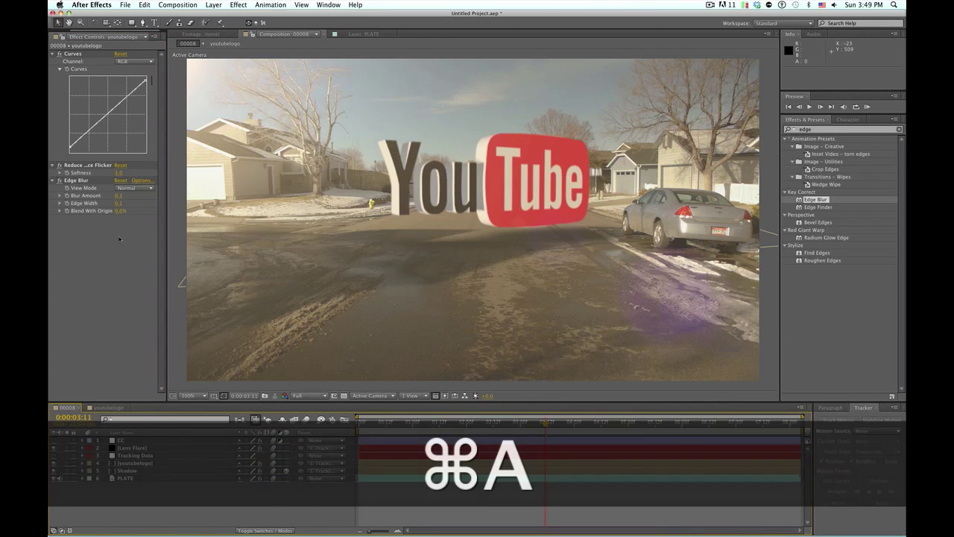
pyautogui.click(119, 196)
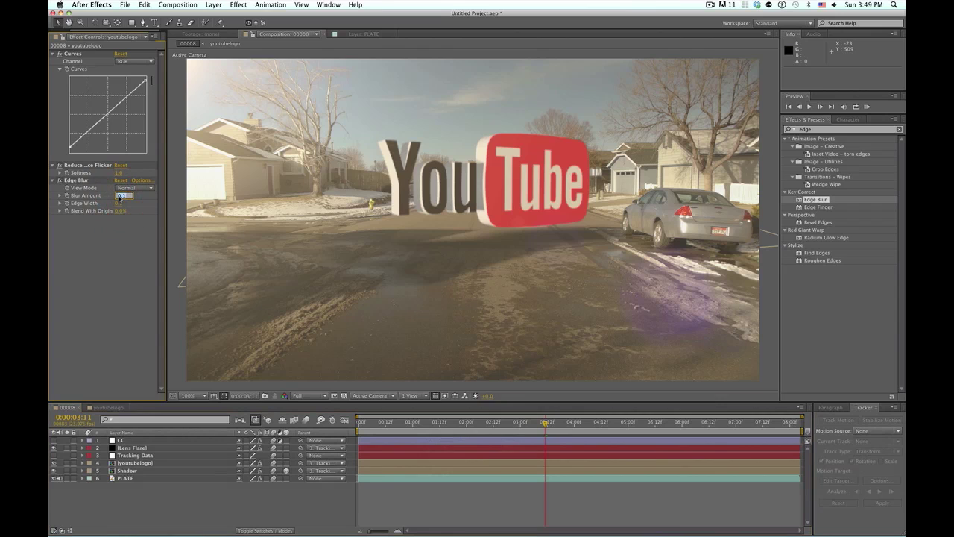
pyautogui.click(90, 264)
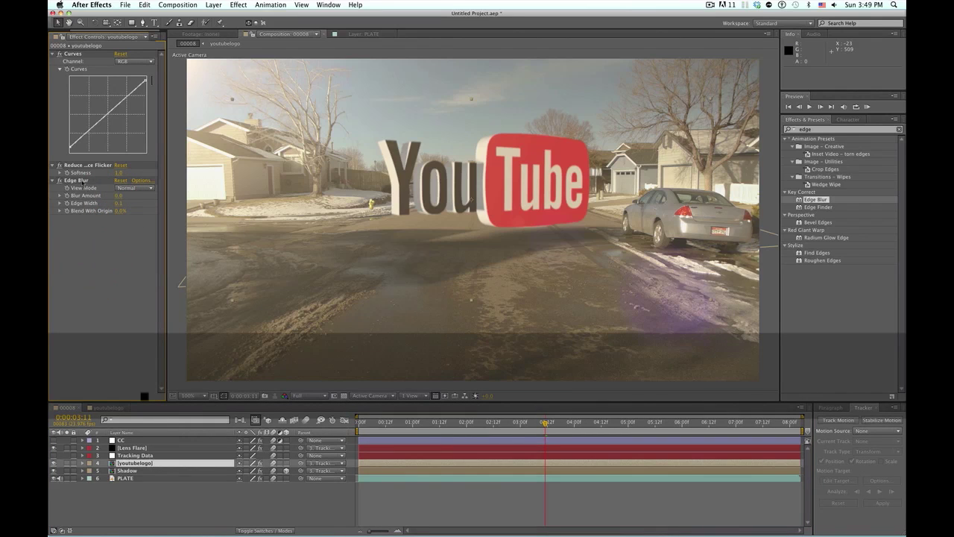
pyautogui.click(81, 180)
pyautogui.press('Delete')
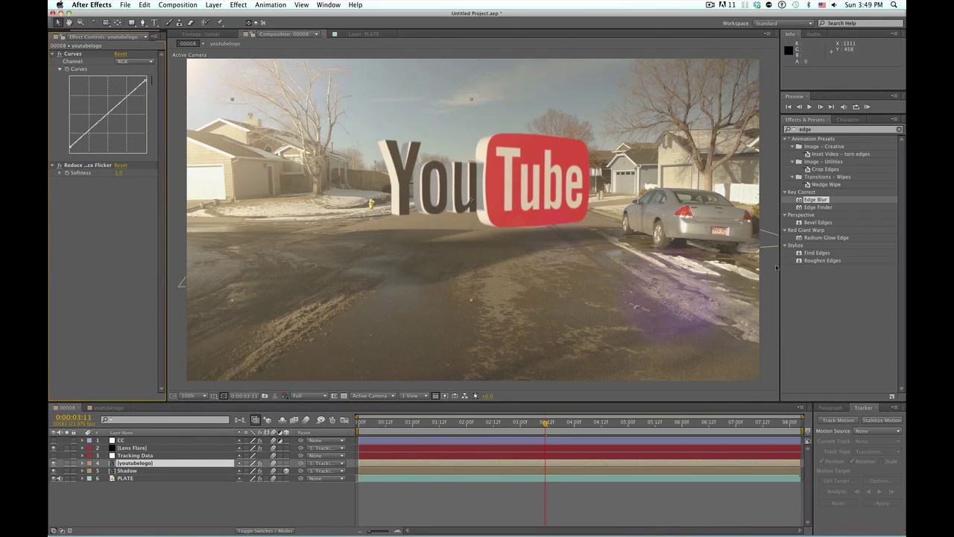
# Clear the effects search, deselect all layers, and toggle off the CC grade to compare looks.
pyautogui.click(899, 129)
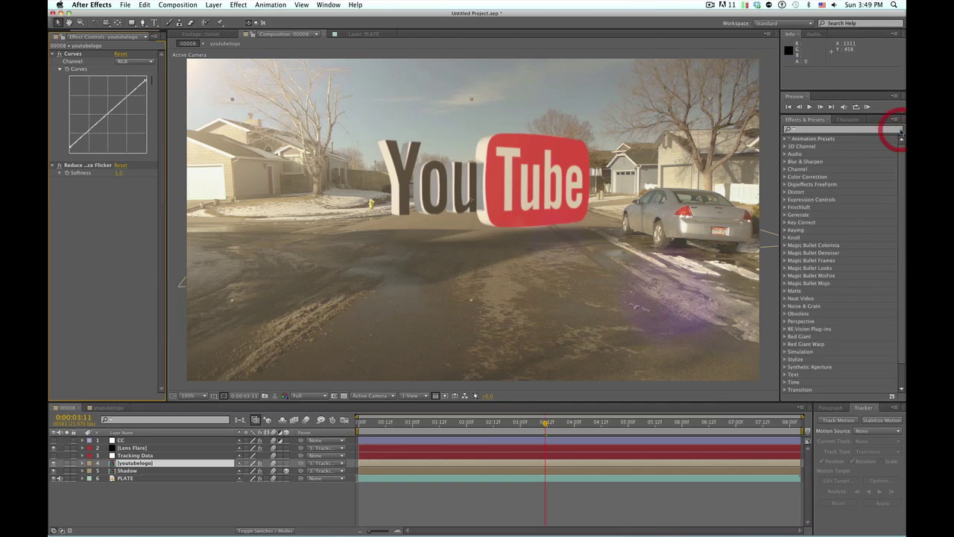
pyautogui.press('F2')
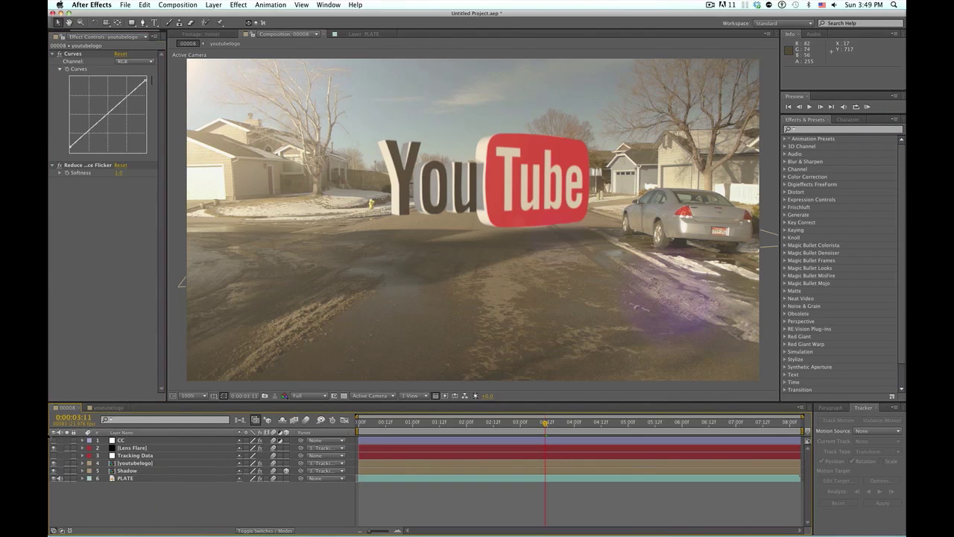
pyautogui.click(53, 440)
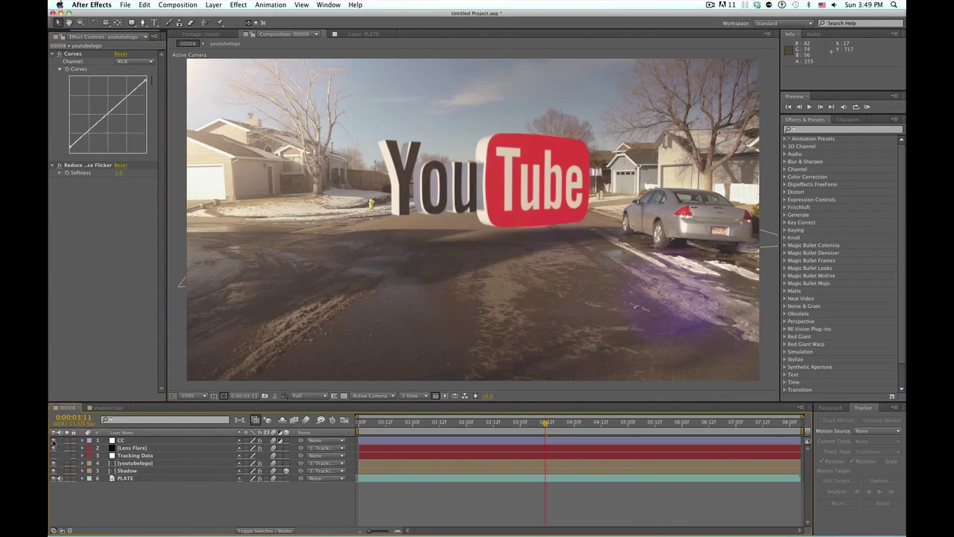
pyautogui.click(82, 513)
# Reveal the Shadow layer's Opacity with T to review it, then hide it again.
pyautogui.click(127, 471)
pyautogui.press('t')
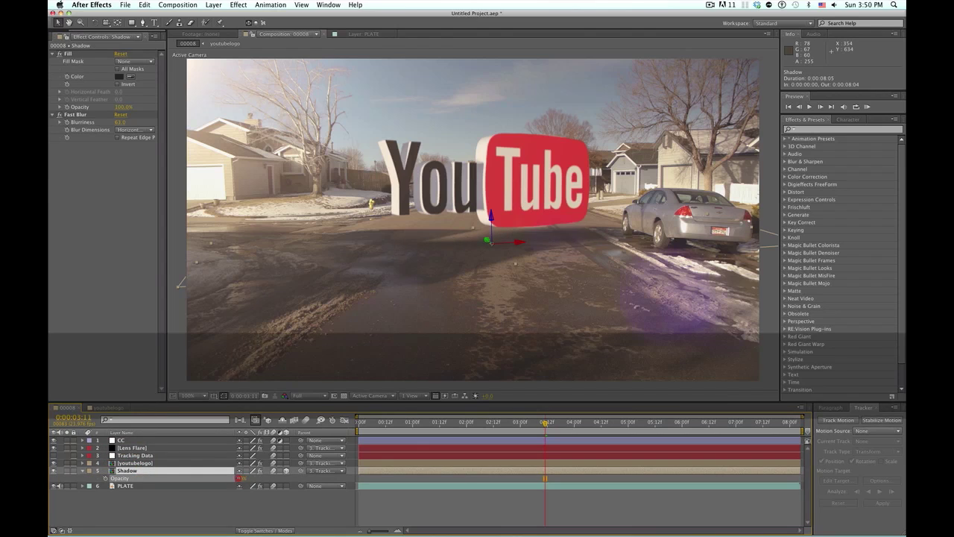
pyautogui.click(187, 504)
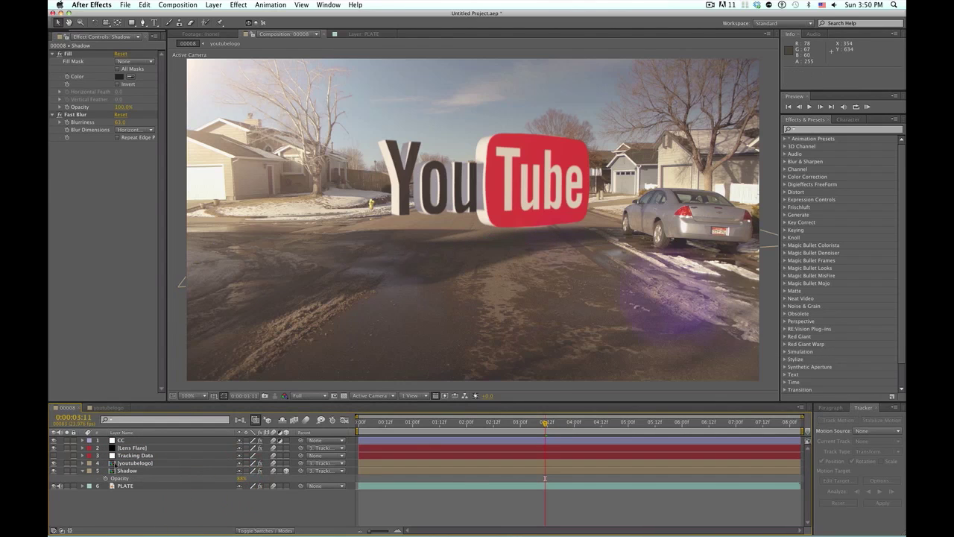
pyautogui.click(82, 471)
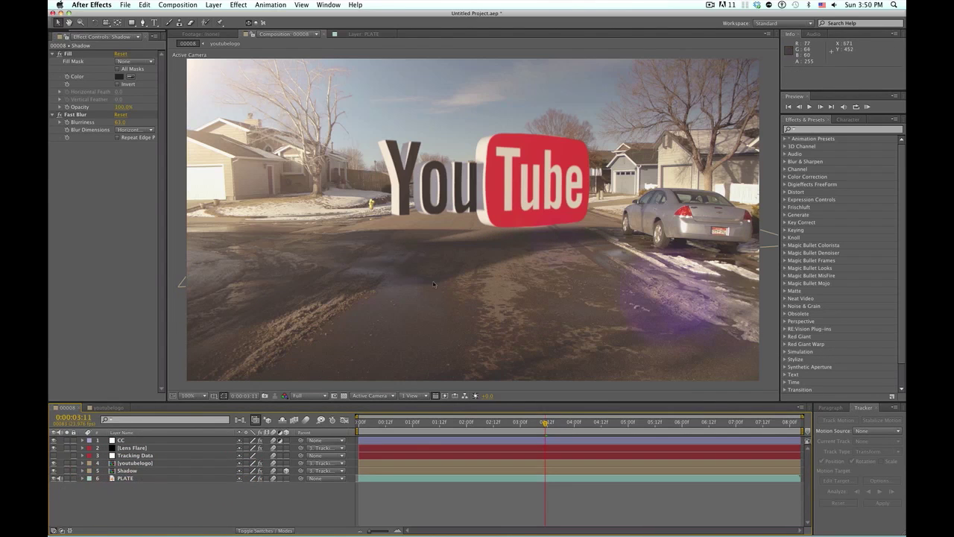
# Drop a Levels effect onto the CC layer and set Input Black 42 and Gamma 1.34.
pyautogui.click(121, 440)
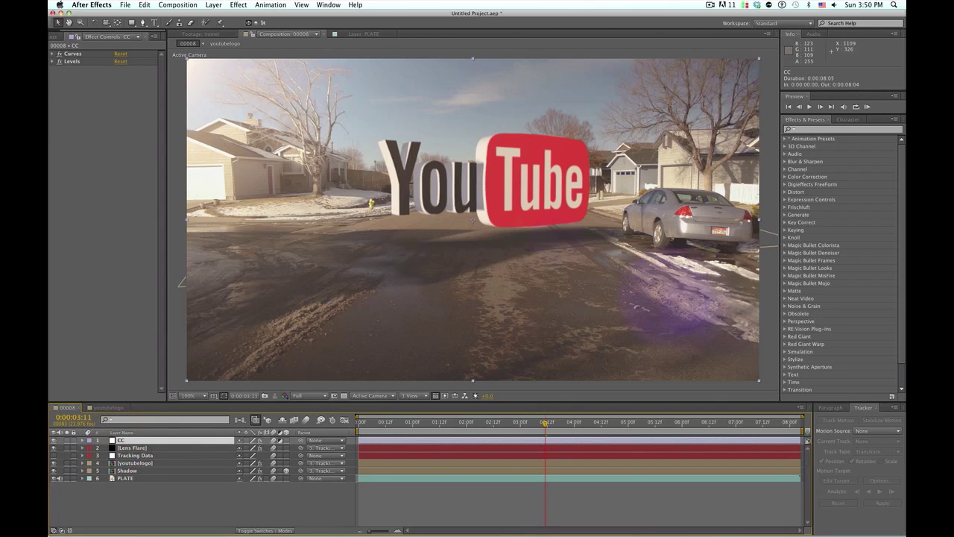
pyautogui.click(809, 131)
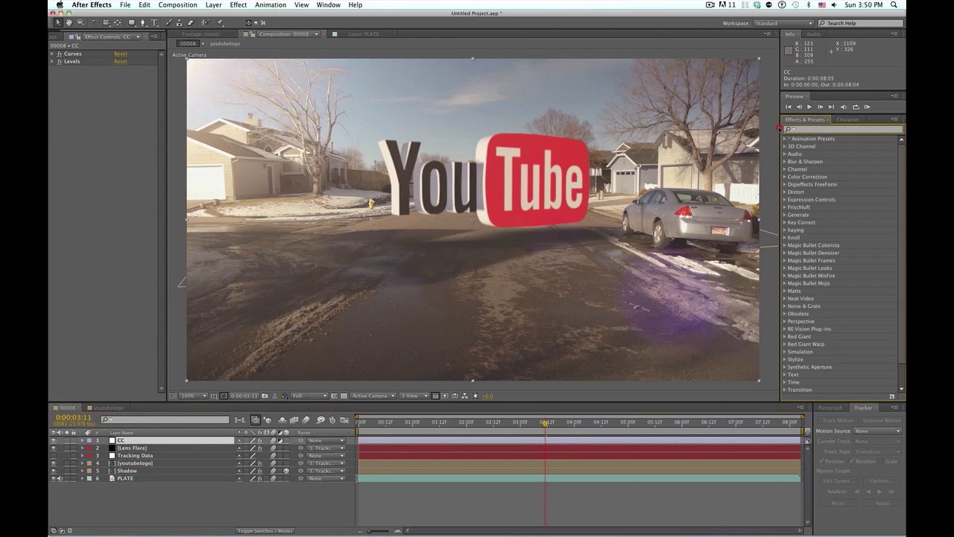
pyautogui.write('levels')
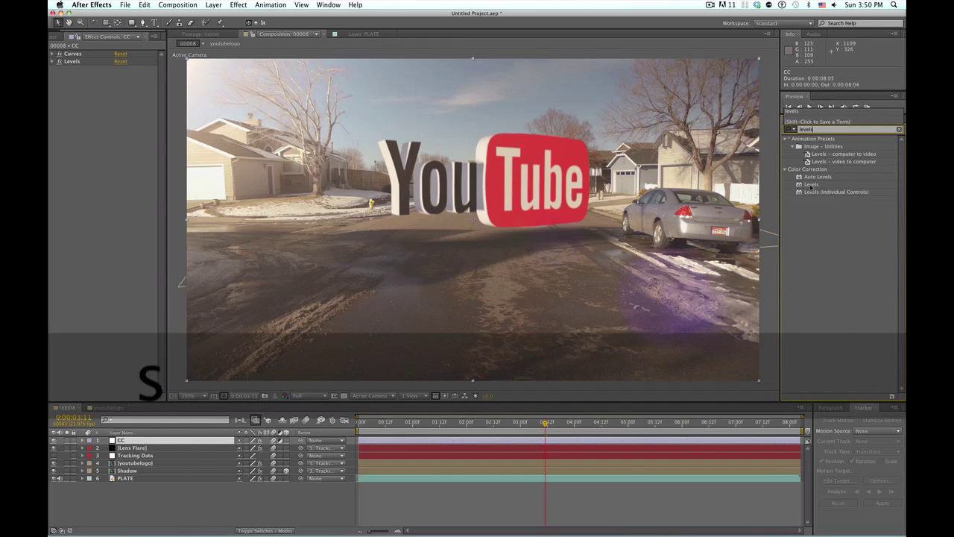
pyautogui.moveTo(811, 186); pyautogui.dragTo(90, 120)
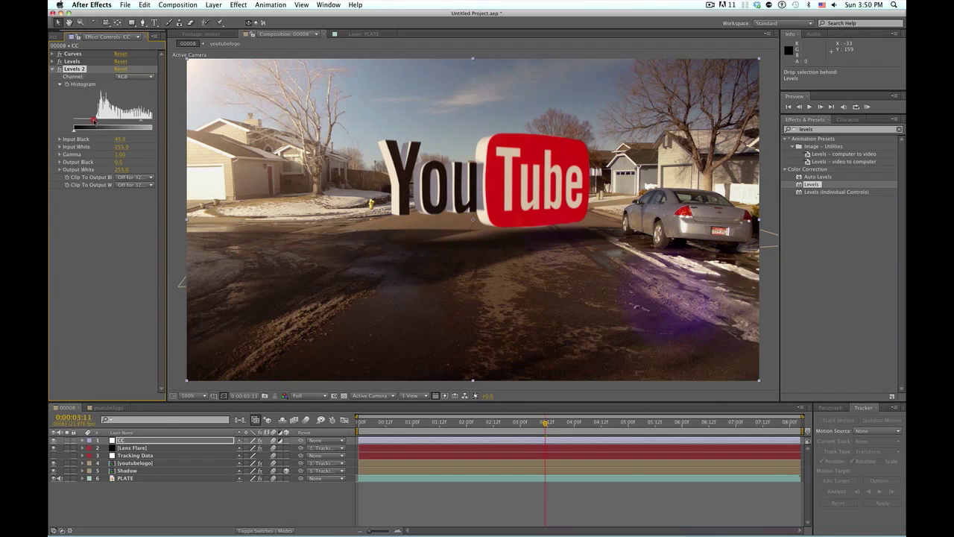
pyautogui.moveTo(92, 120); pyautogui.dragTo(132, 120)
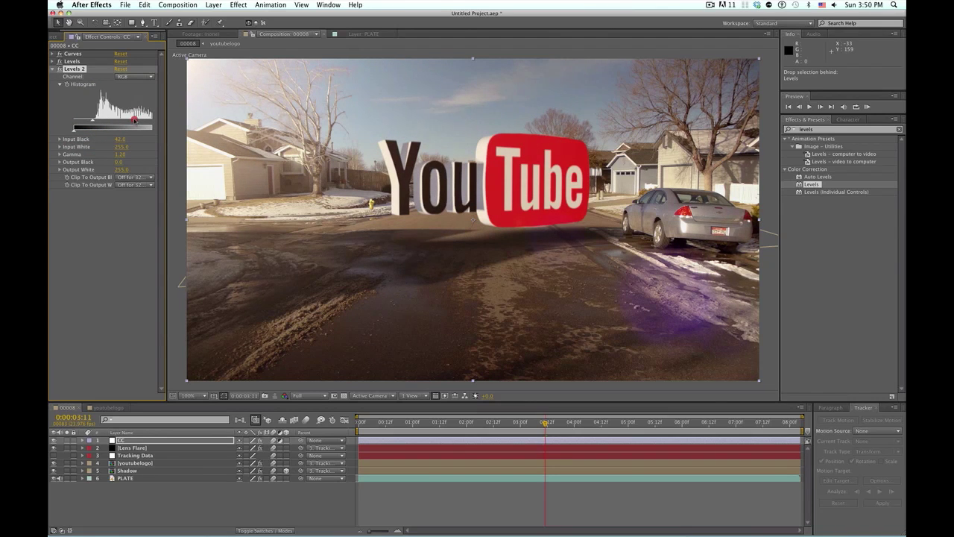
pyautogui.moveTo(132, 120); pyautogui.dragTo(130, 120)
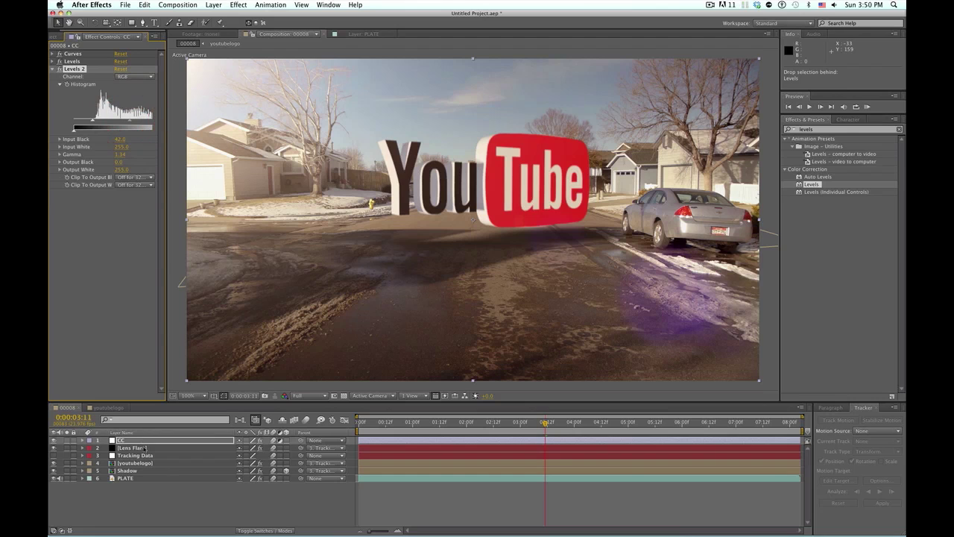
# Raise the Optical Flares brightness and drag the flare source up and left in a zoomed-out view.
pyautogui.click(131, 448)
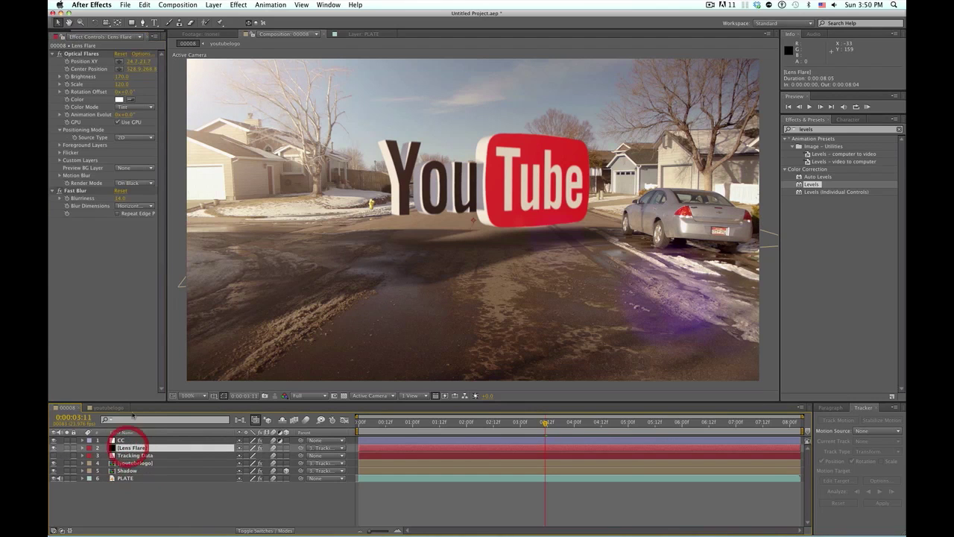
pyautogui.moveTo(121, 77); pyautogui.dragTo(121, 76)
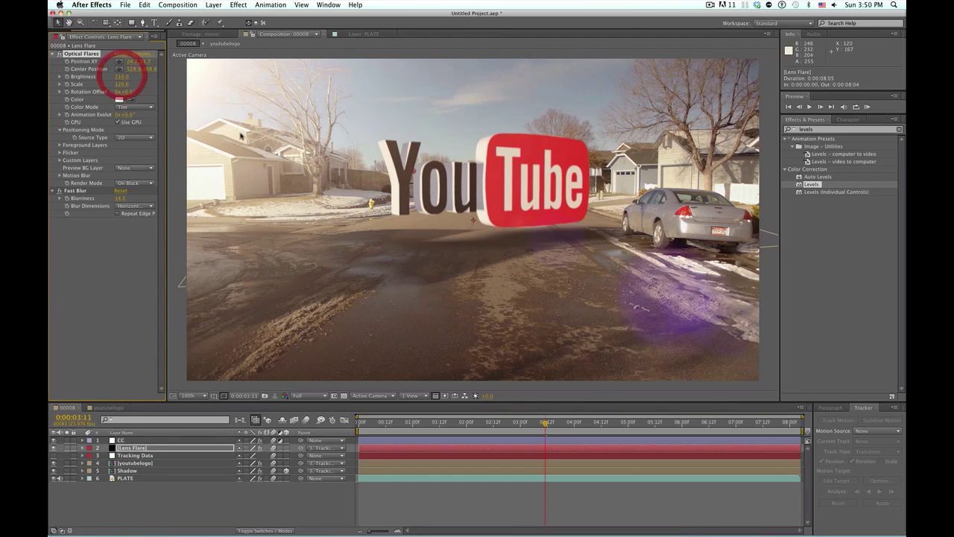
pyautogui.press(',')
pyautogui.moveTo(307, 130); pyautogui.dragTo(302, 126)
pyautogui.click(216, 509)
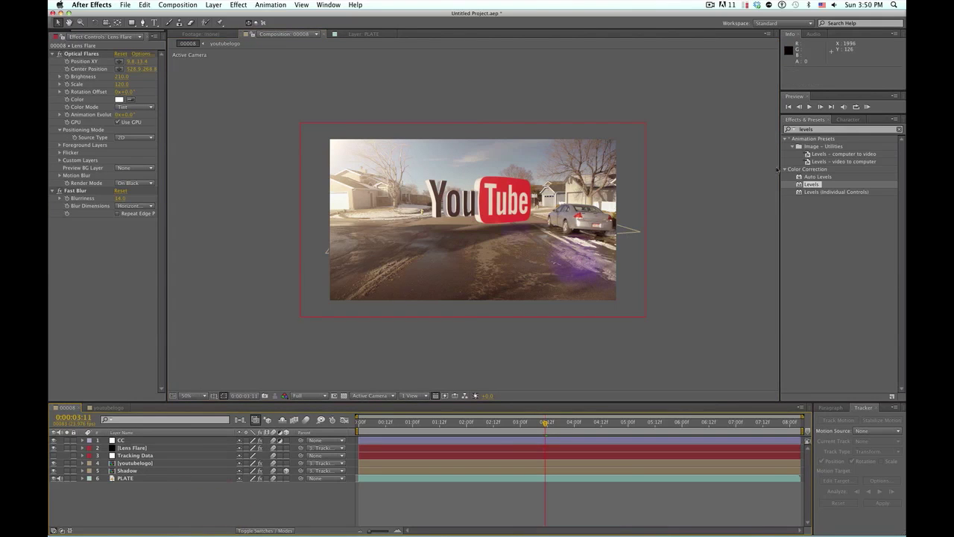
pyautogui.click(790, 128)
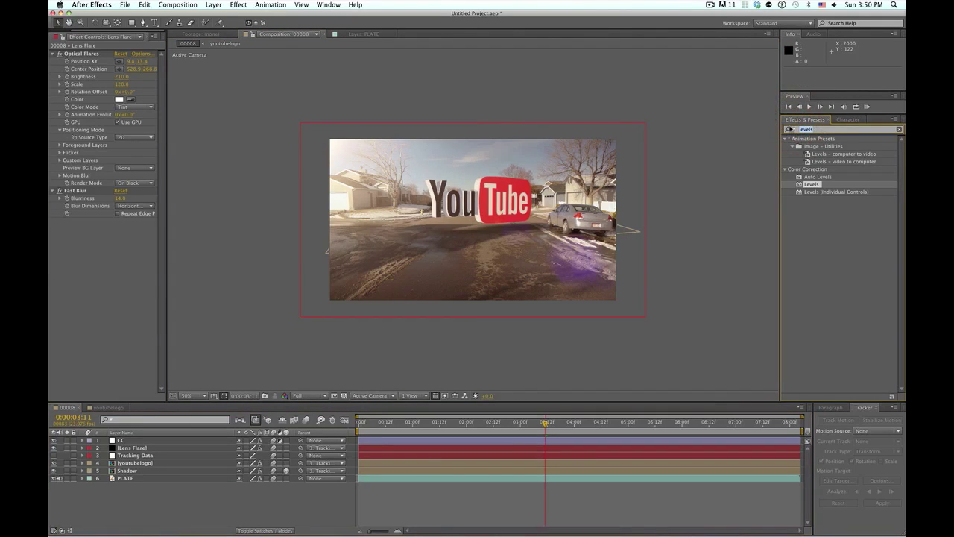
# Apply Add Grain to the CC layer, collapsing its other effects to expose the grain settings.
pyautogui.write('add gr')
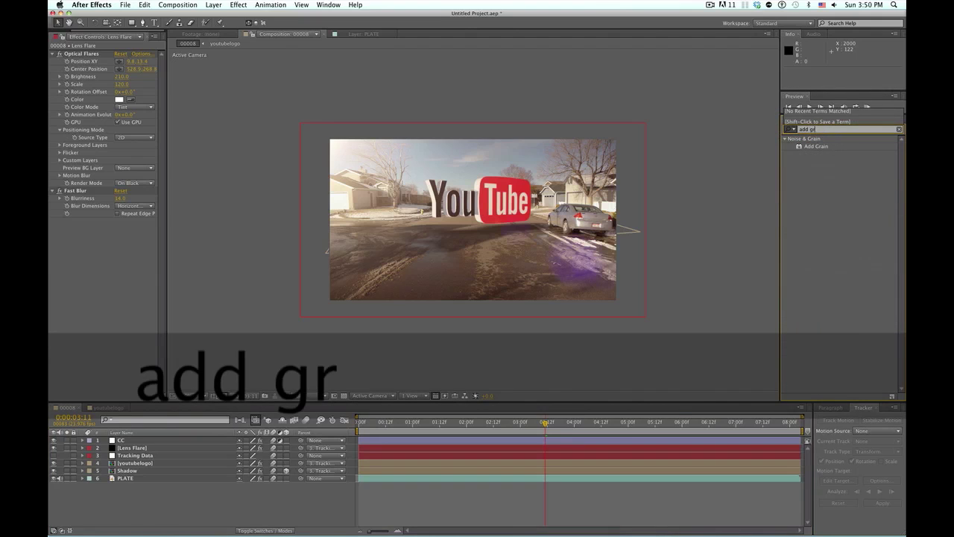
pyautogui.moveTo(816, 146); pyautogui.dragTo(132, 440)
pyautogui.scroll(2, 470, 231)
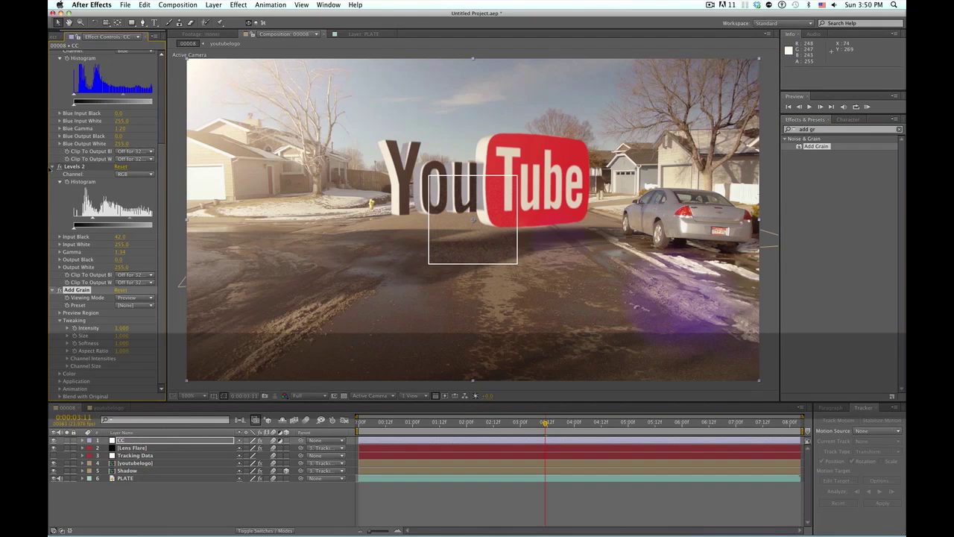
pyautogui.click(74, 166)
pyautogui.press('super+a')
pyautogui.click(52, 166)
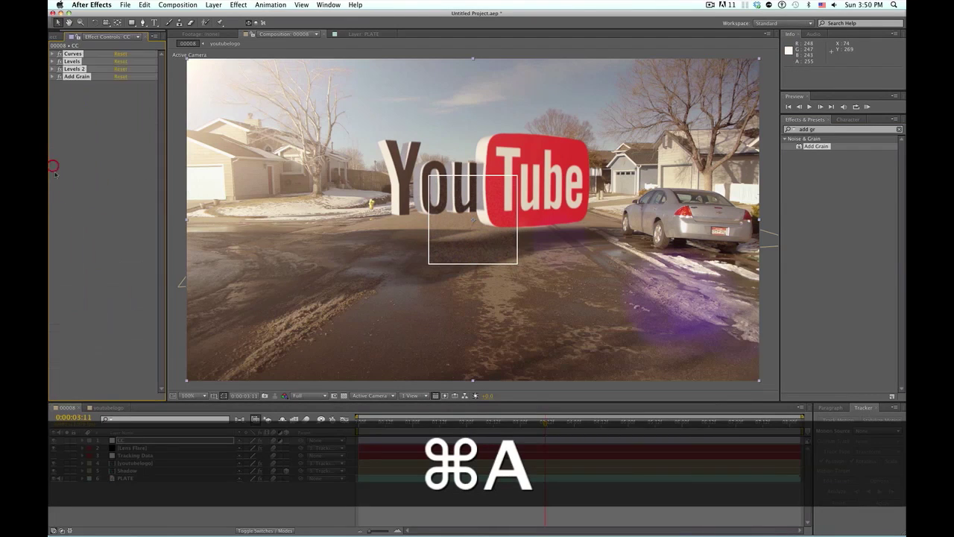
pyautogui.click(52, 76)
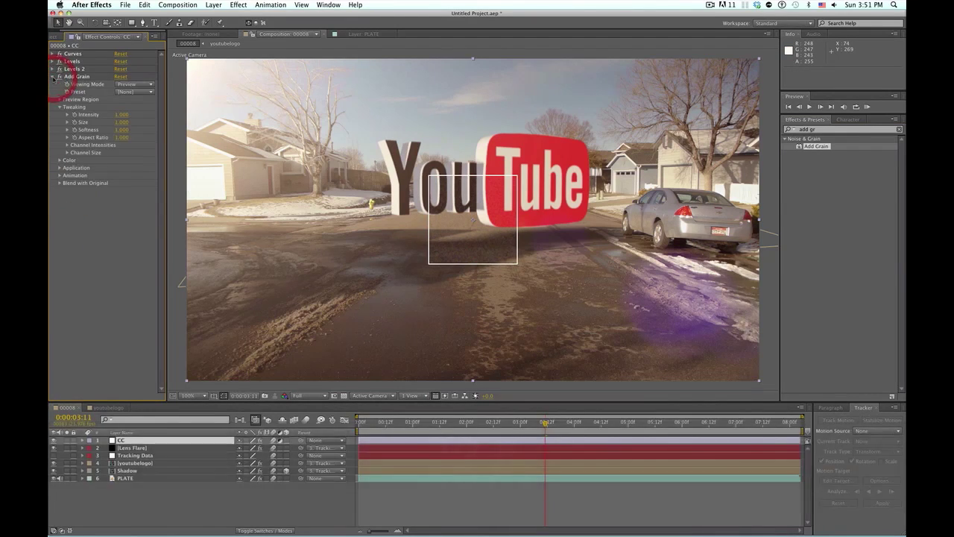
# Choose the Kodak Vision 200T (S274) preset with grain Intensity and Size both 0.5.
pyautogui.click(132, 92)
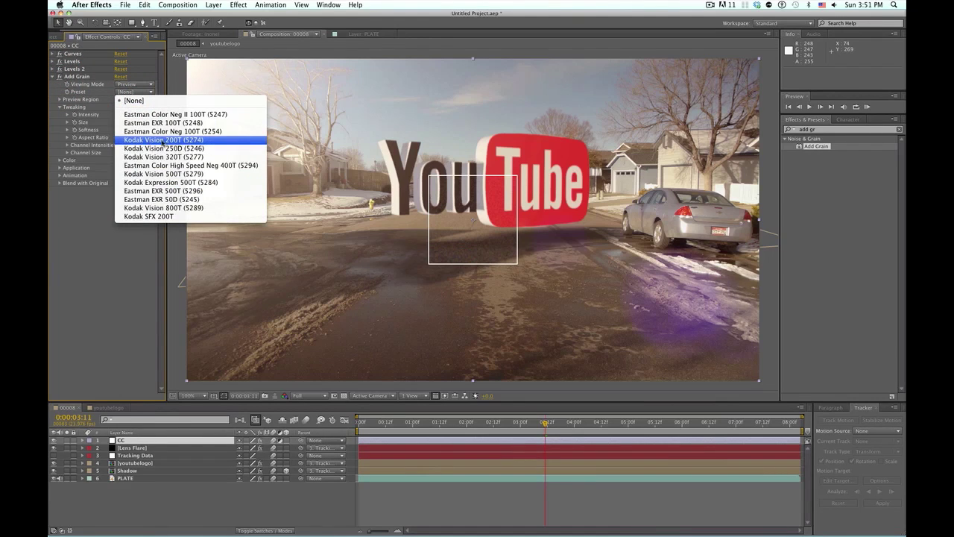
pyautogui.click(163, 143)
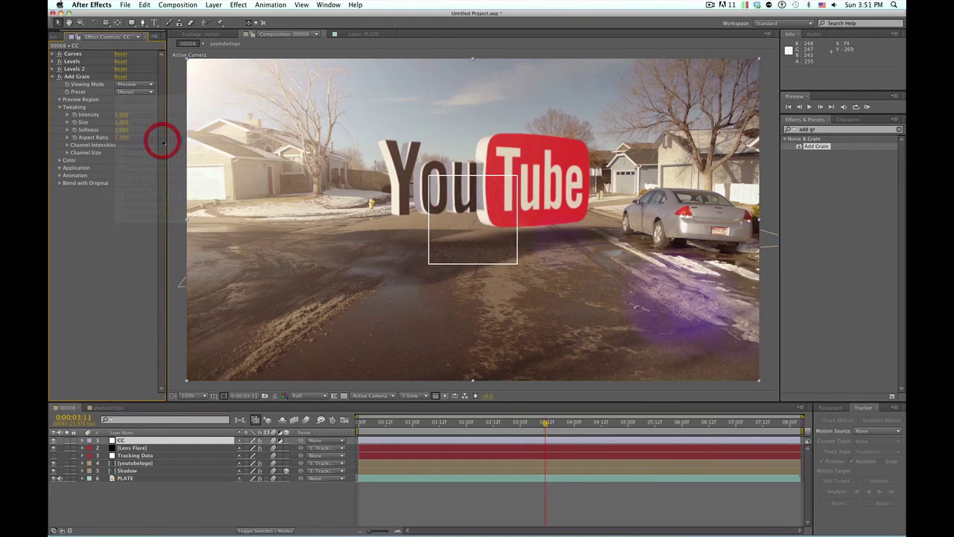
pyautogui.click(121, 115)
pyautogui.write('.5')
pyautogui.press('Tab')
pyautogui.write('.5')
pyautogui.press('Return')
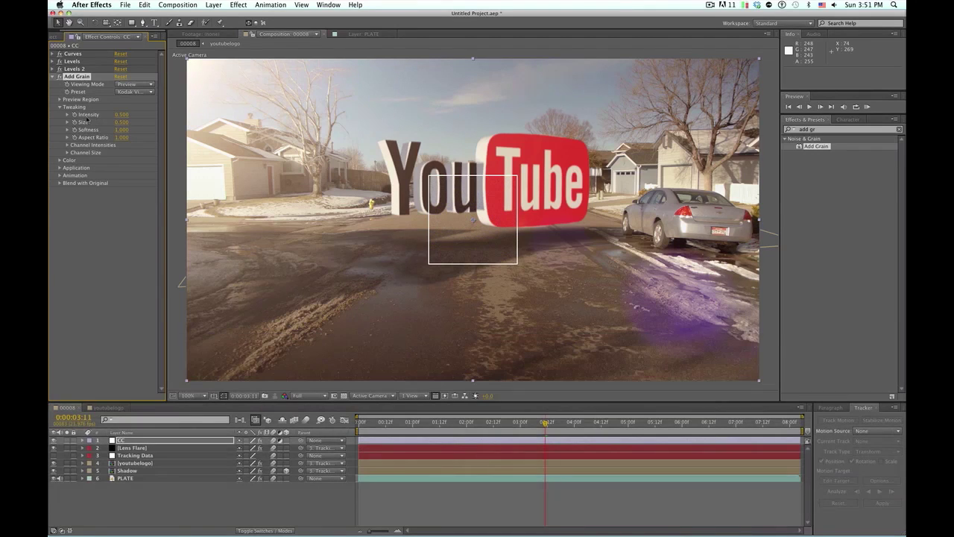
# Set the grain Viewing Mode to Final Output and make the grain Monochromatic.
pyautogui.click(128, 85)
pyautogui.click(132, 110)
pyautogui.click(59, 160)
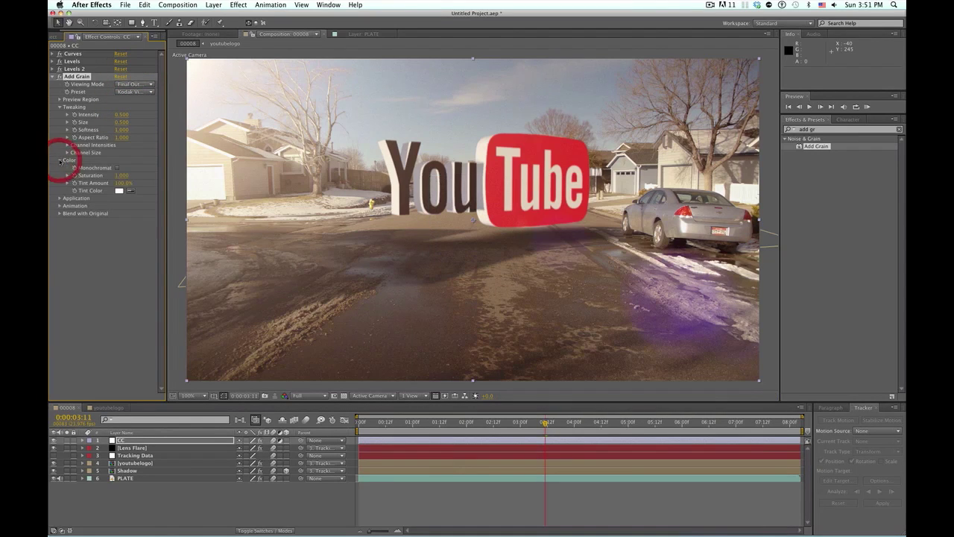
pyautogui.click(116, 168)
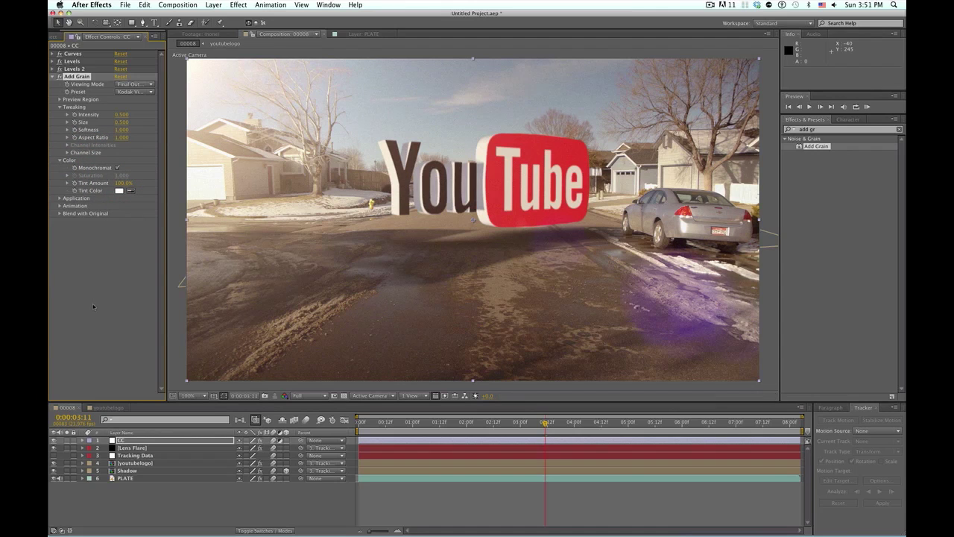
pyautogui.click(211, 514)
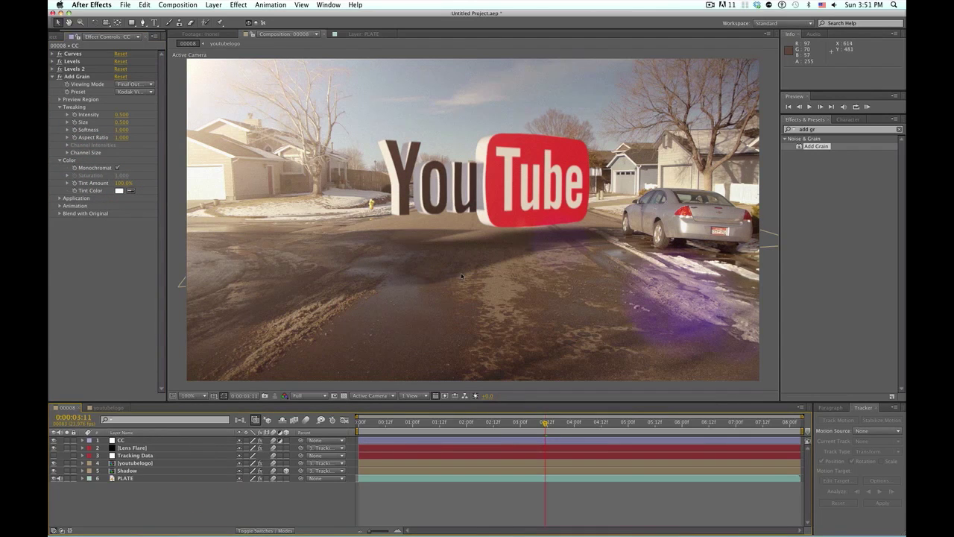